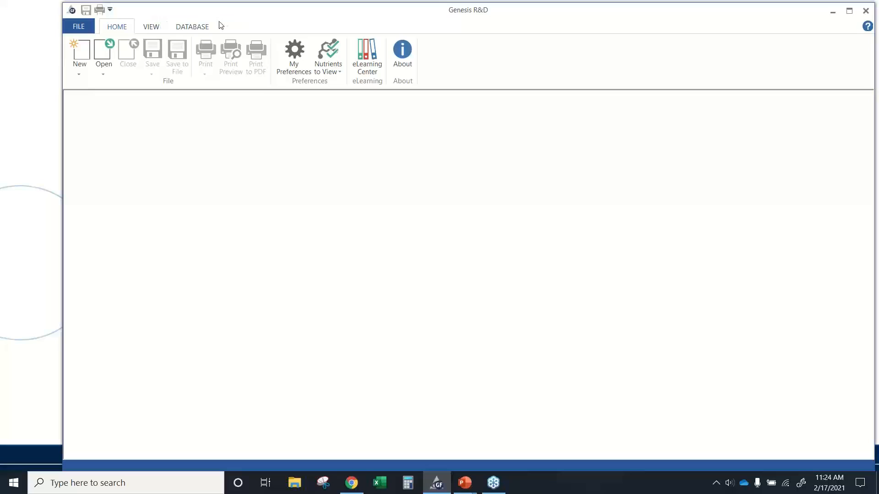
- Start a new recipe document
left_click_drag(221, 16, 170, 19)
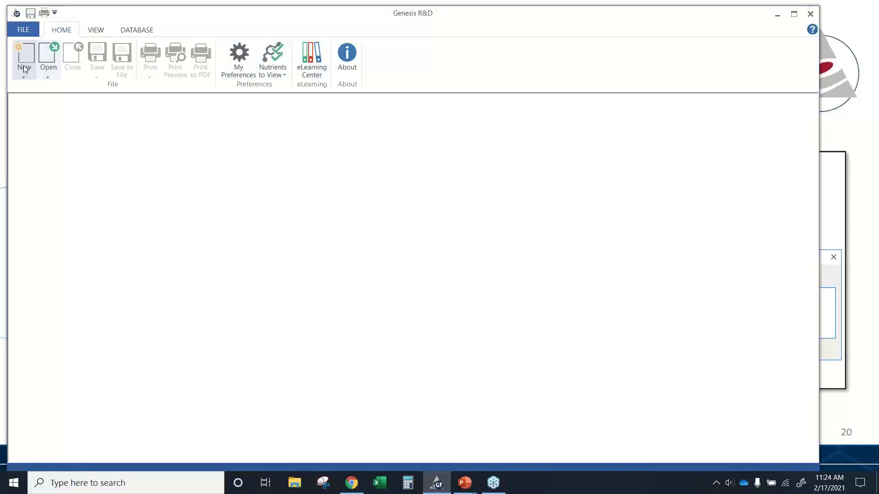
left_click(33, 35)
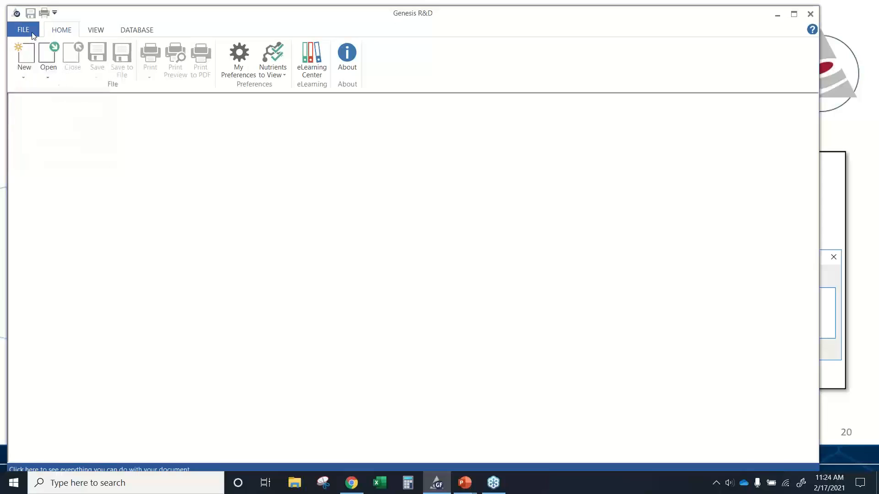
mouse_move(36, 45)
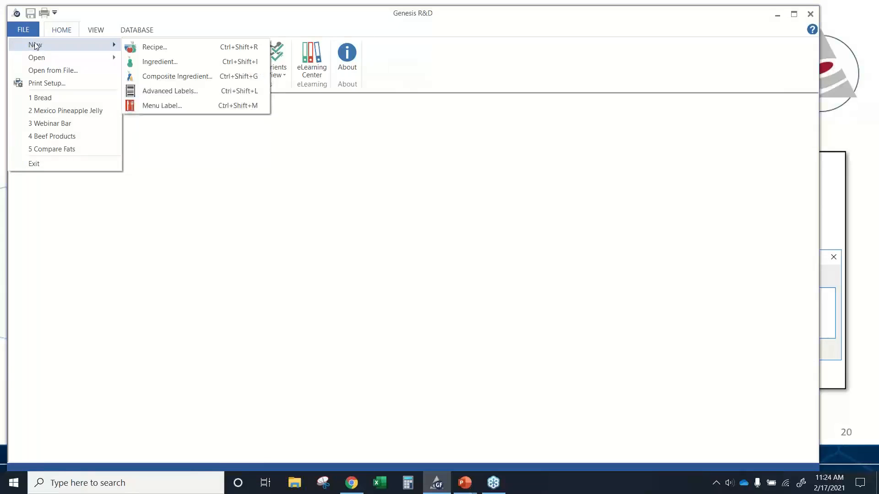
left_click(149, 171)
left_click(27, 70)
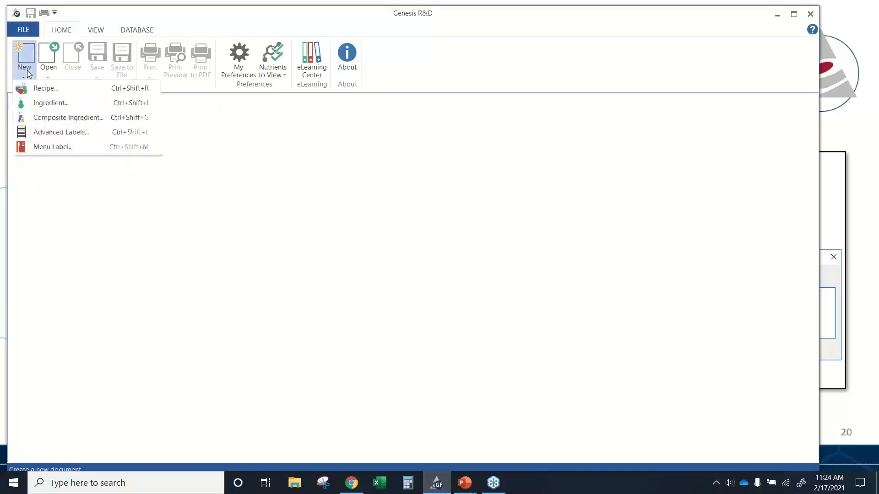
left_click(45, 88)
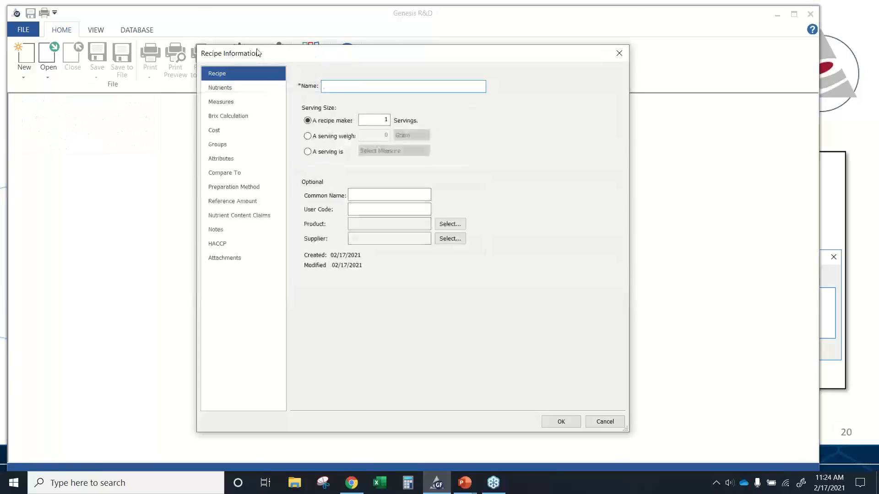
- Name the recipe Web Bread 20210217 Part 2
left_click_drag(361, 55, 238, 61)
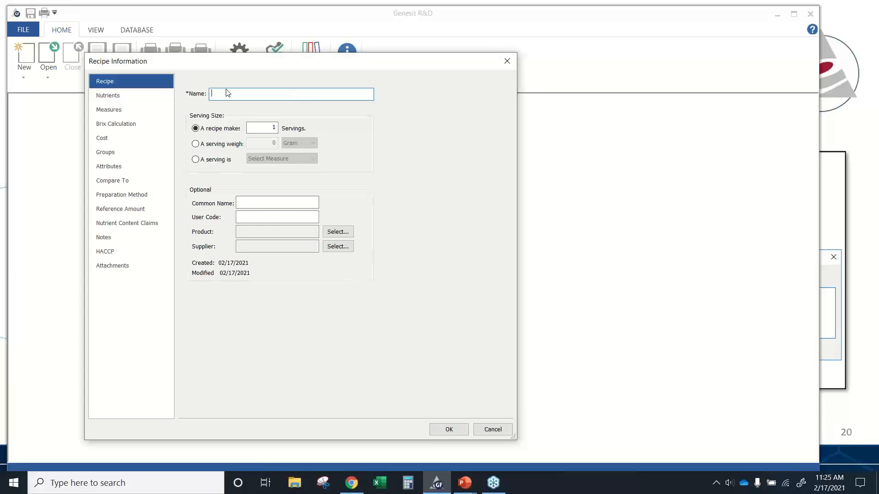
type("Web Bread 20210217 Part 2")
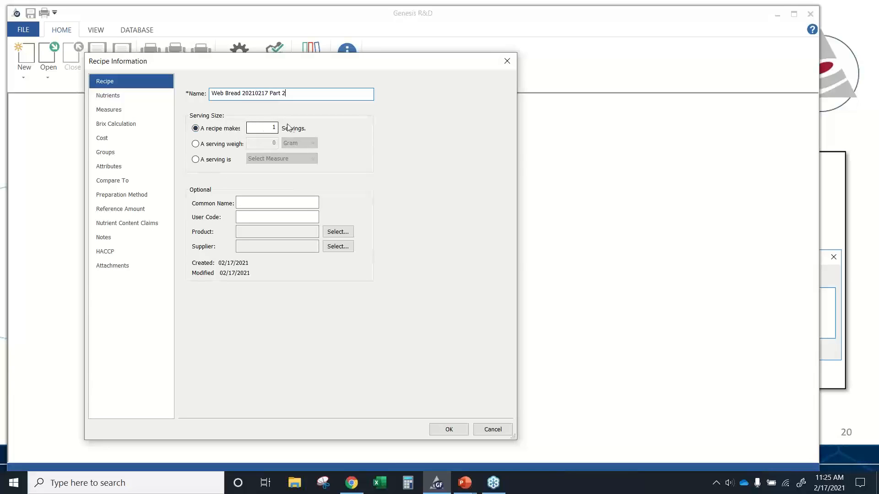
- Set the serving size to a serving weight of 43 Gram
left_click(195, 145)
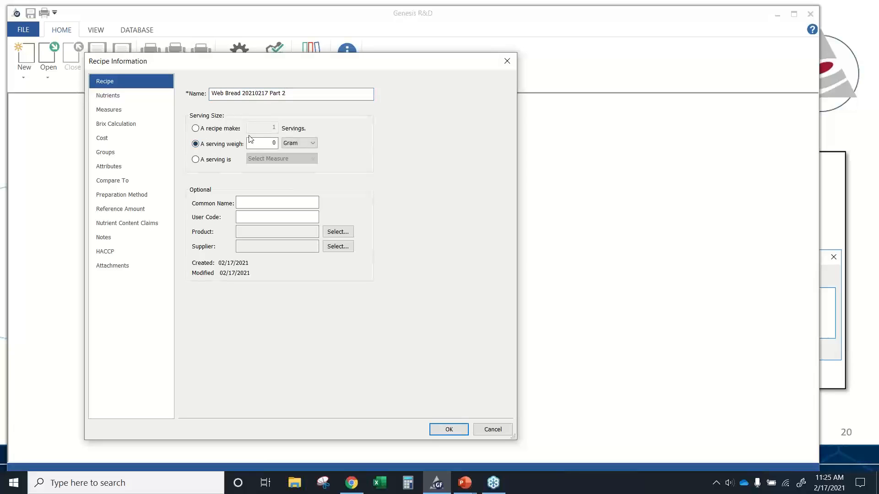
left_click(298, 143)
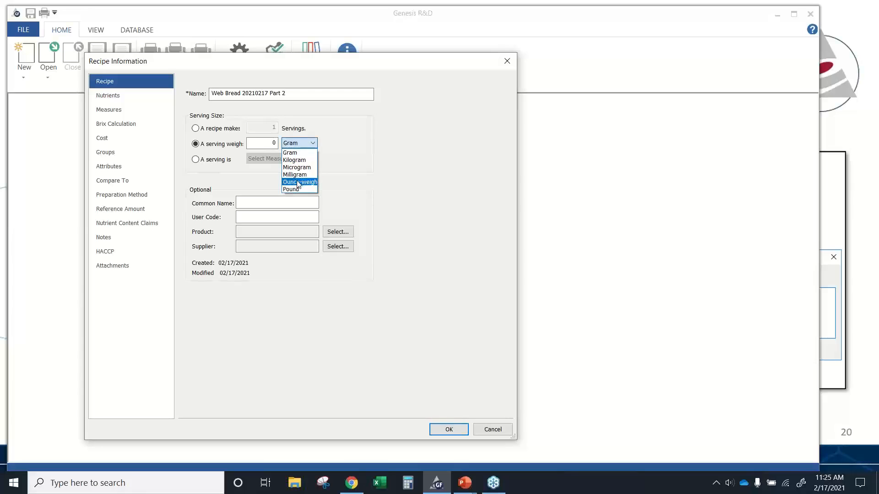
left_click(304, 142)
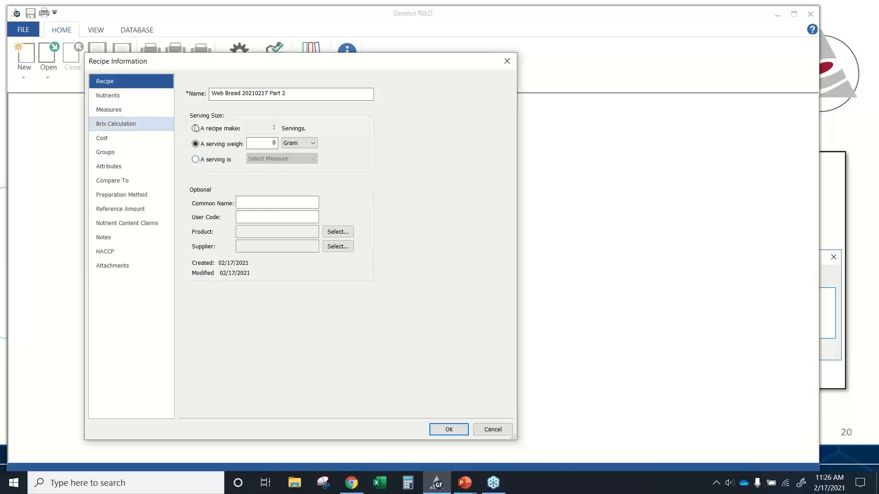
left_click(251, 143)
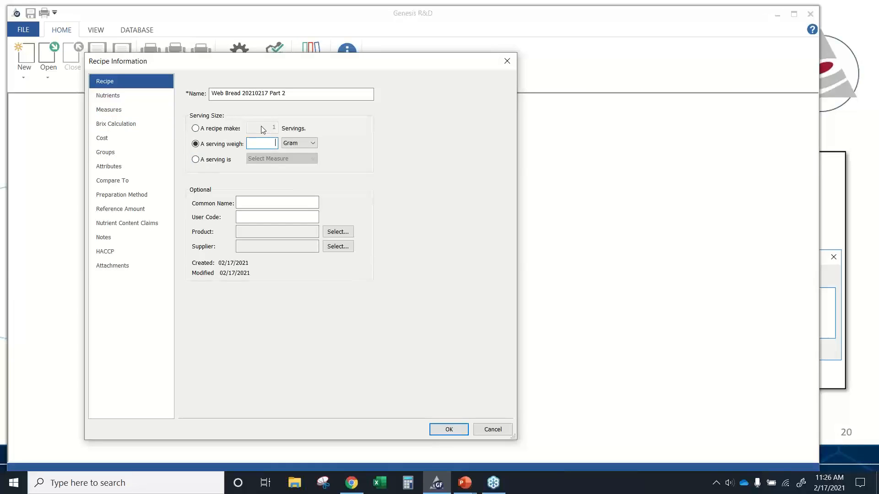
type("43")
- Browse the optional product and supplier lists without choosing either, and confirm the recipe information
left_click(284, 201)
left_click(268, 216)
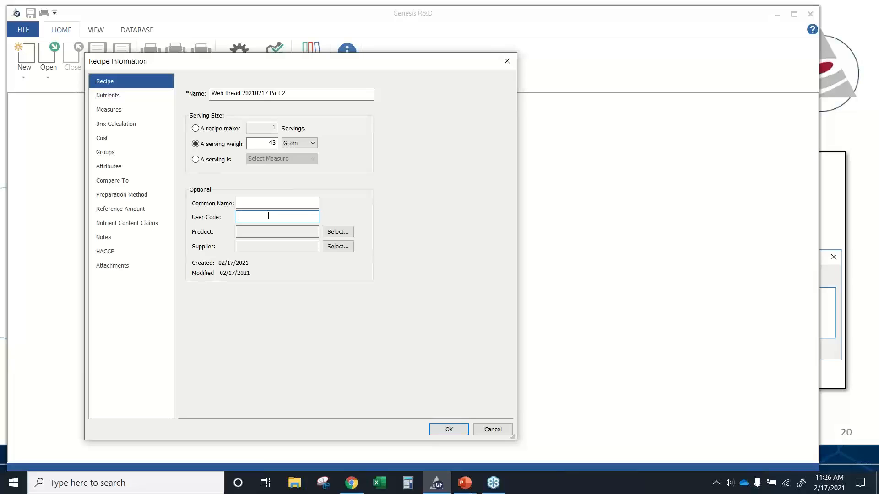
left_click(338, 232)
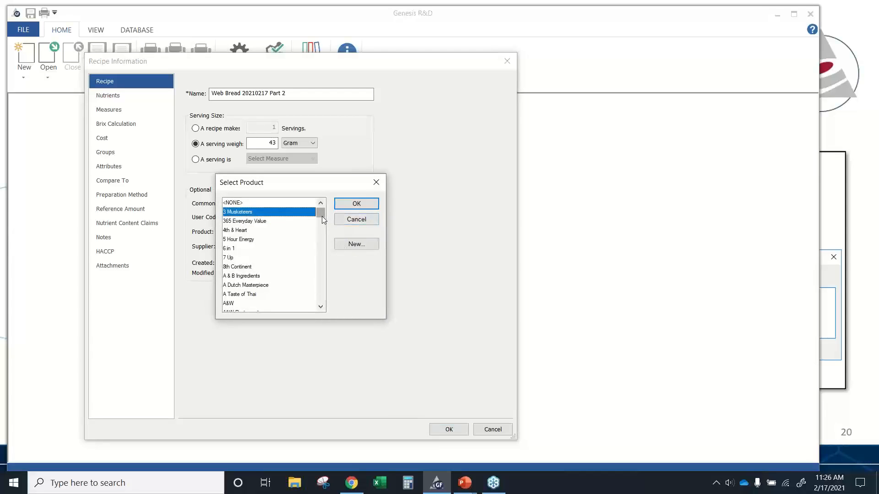
left_click_drag(323, 217, 321, 231)
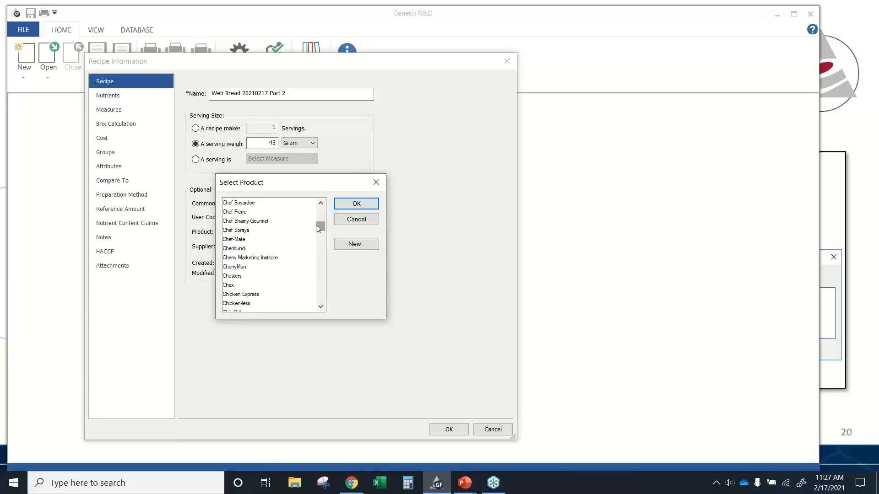
left_click_drag(322, 229, 320, 213)
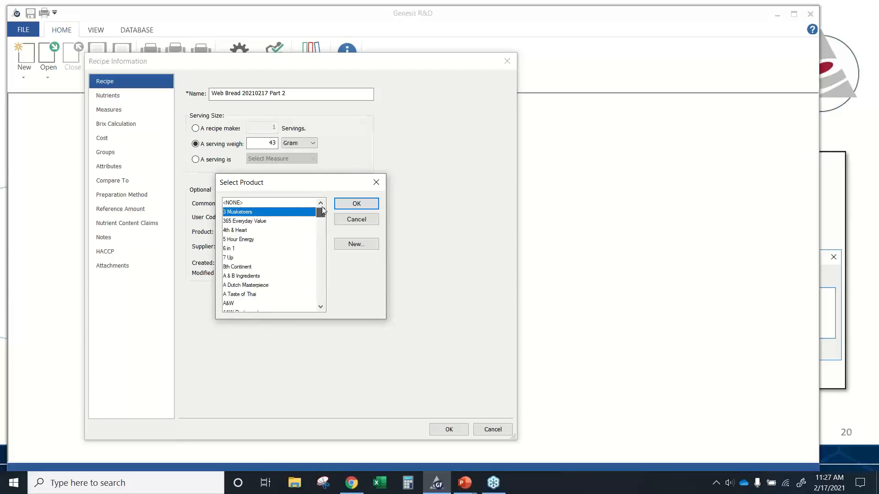
left_click(345, 221)
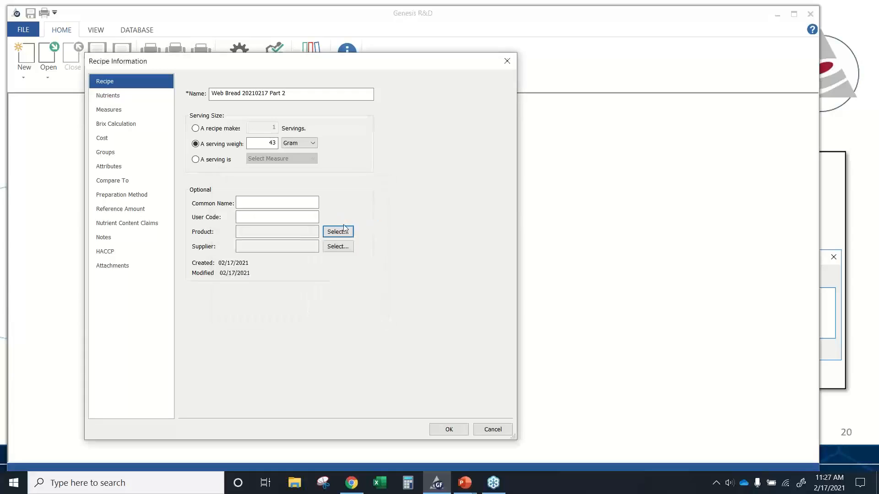
left_click(344, 249)
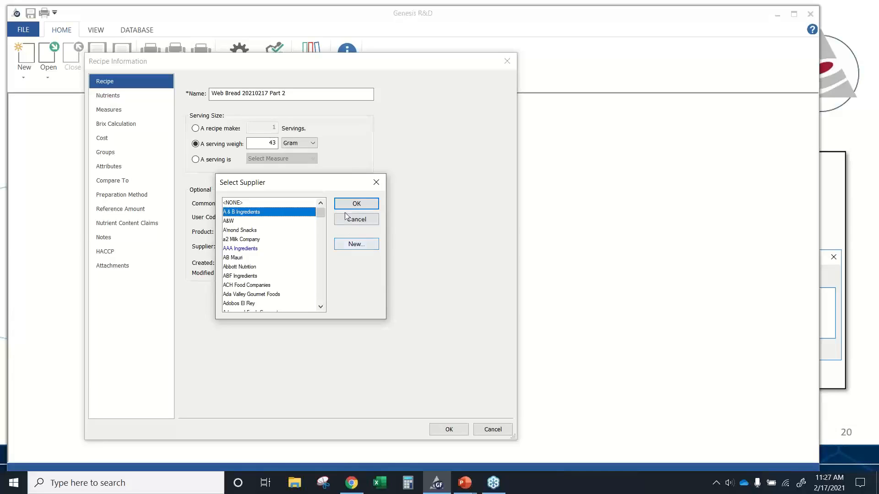
left_click_drag(339, 179, 449, 205)
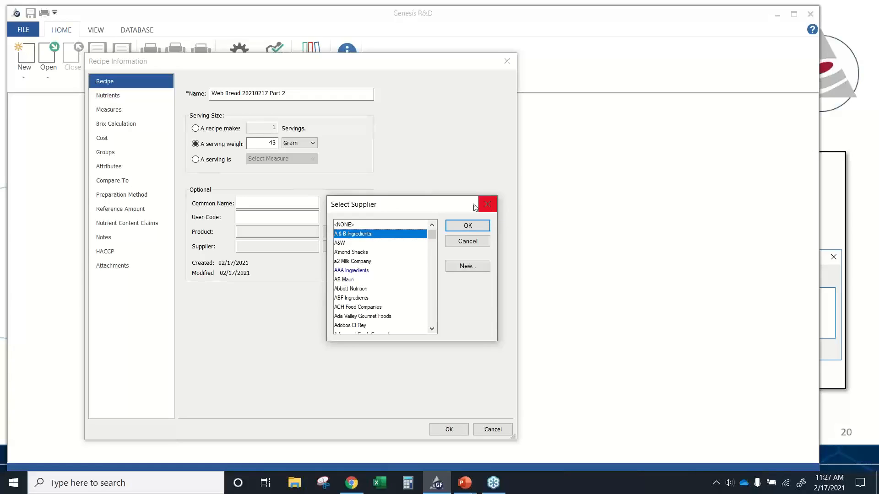
left_click(467, 241)
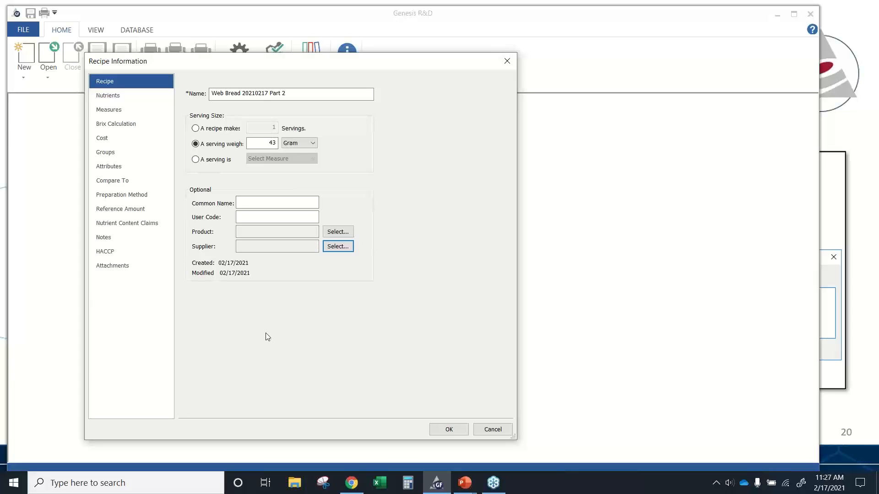
left_click(449, 430)
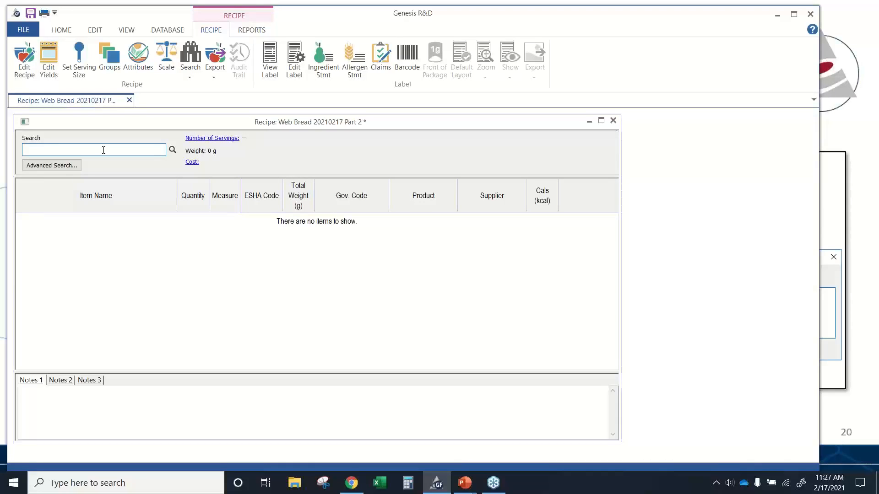
- Search the recipe's ingredient database for flour all purpose usda
type("flou")
type("r")
type(" all pu")
type("rpose")
type("ud")
type("sa")
key("Return")
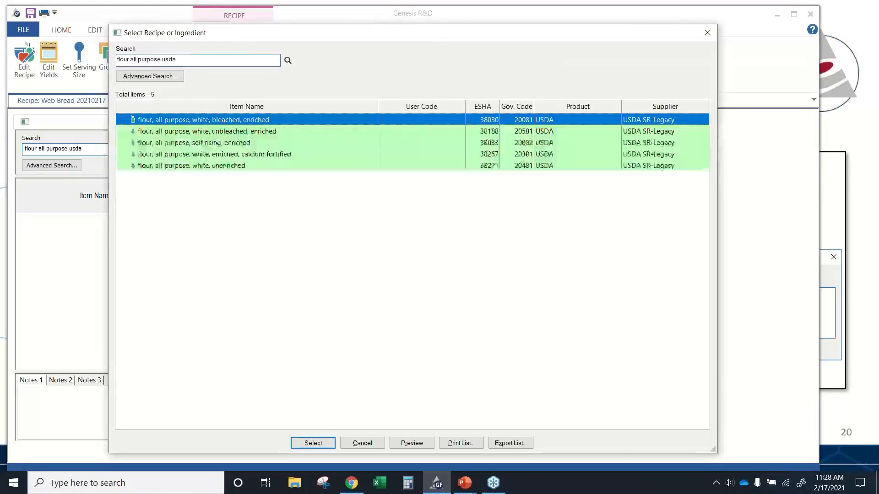
- Broaden the ingredient search to flour all purpose
left_click(291, 130)
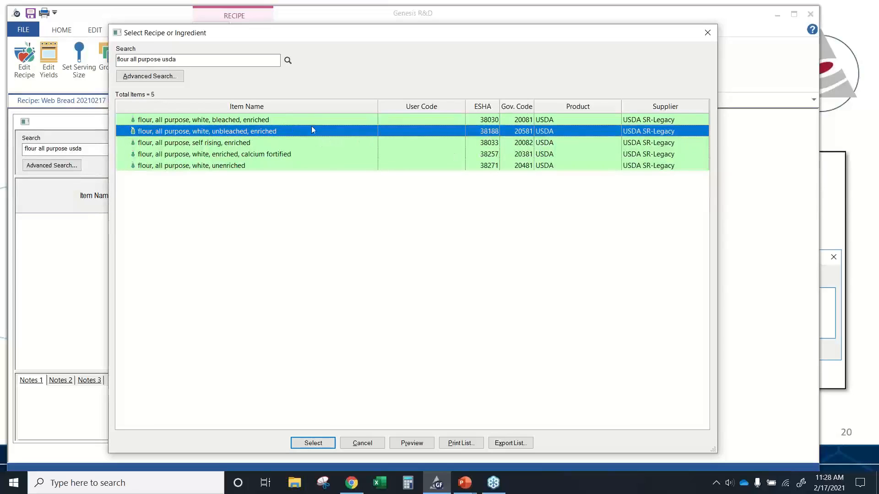
left_click(173, 60)
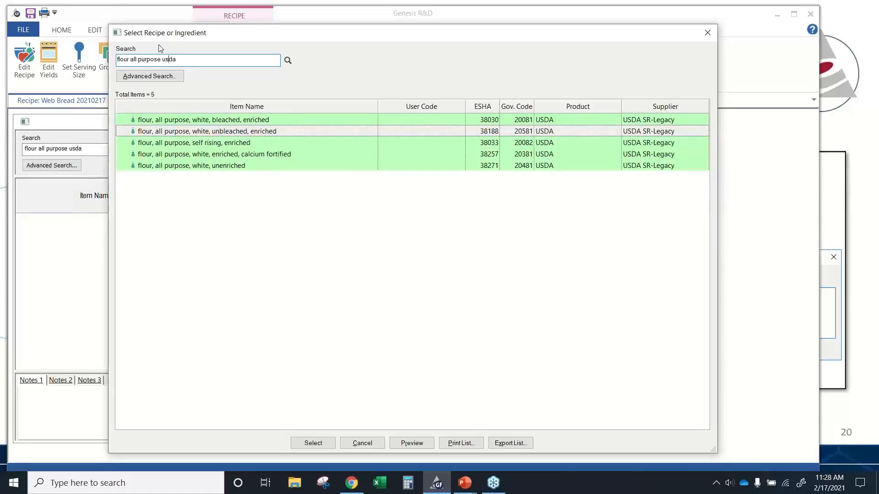
key("BackSpace")
key("Delete")
key("BackSpace")
key("BackSpace")
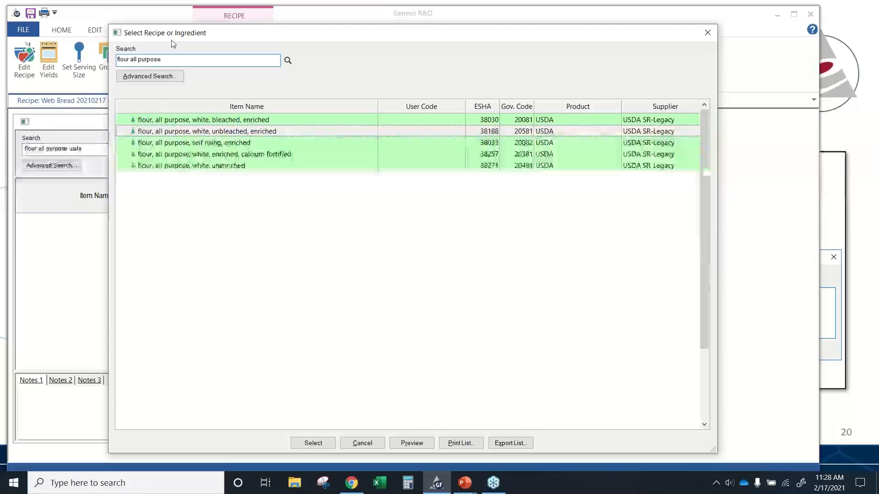
key("Return")
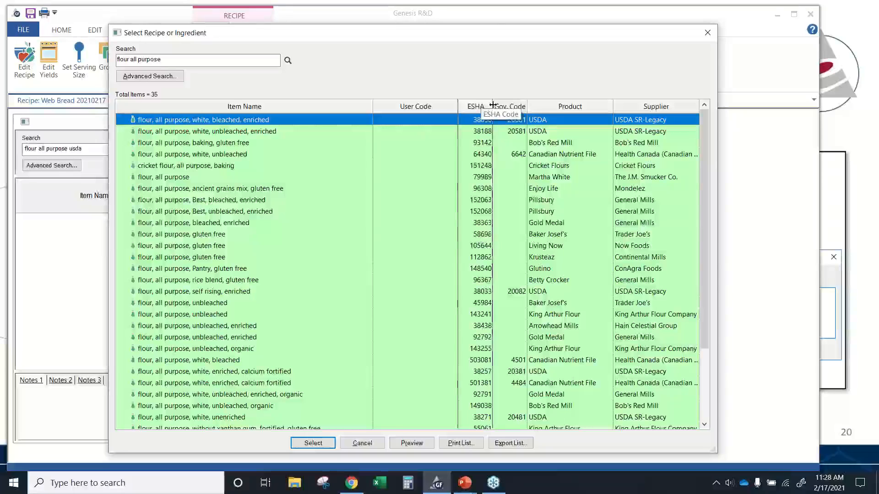
- Sort the flour search results by product to group the USDA entries together
left_click_drag(493, 105, 508, 105)
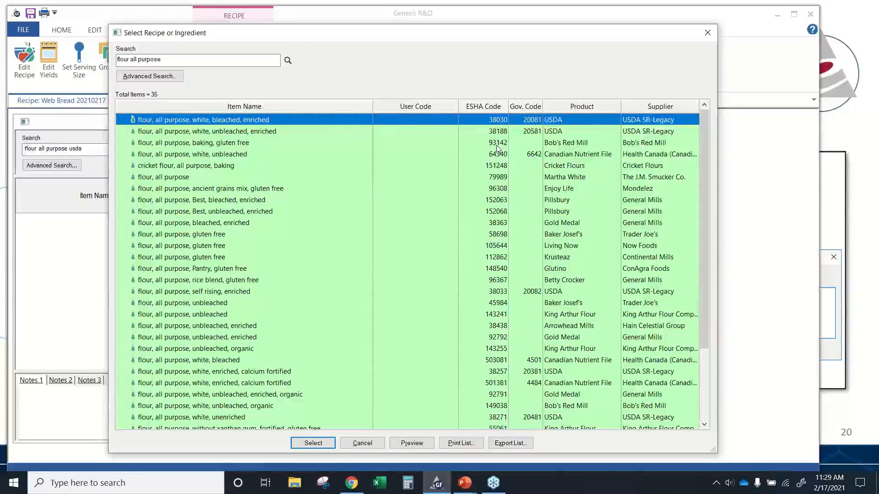
left_click(566, 107)
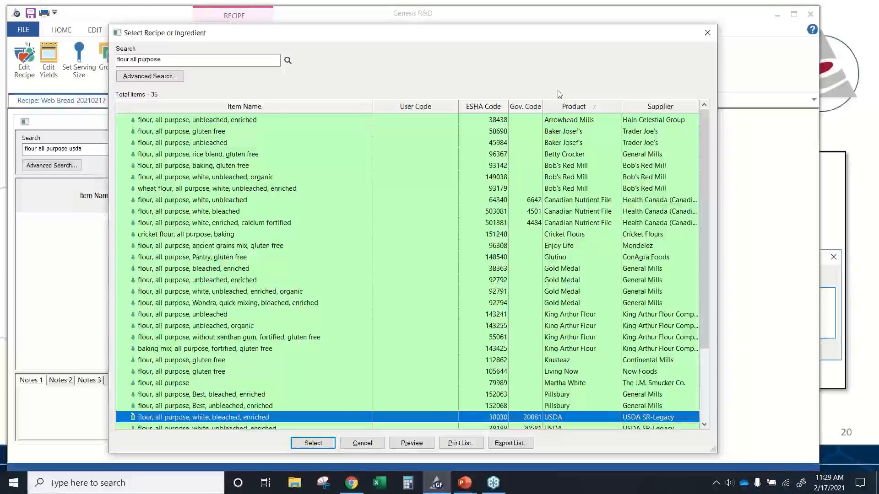
left_click(562, 107)
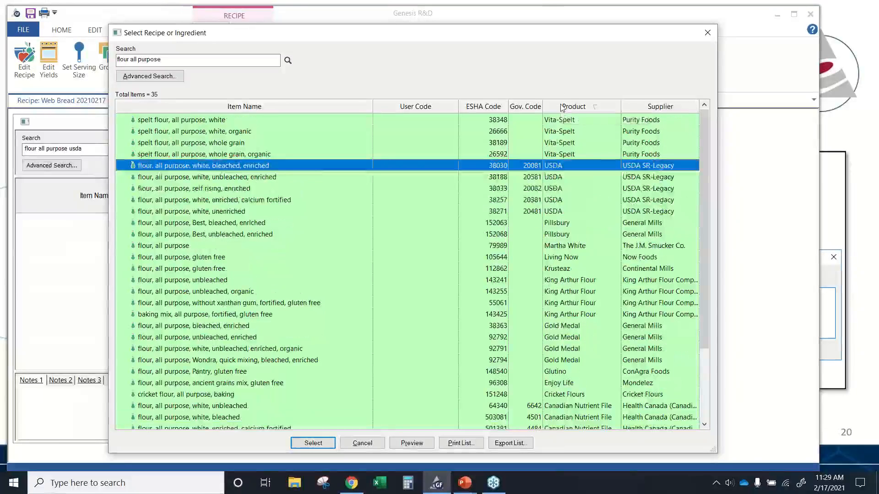
left_click(322, 177)
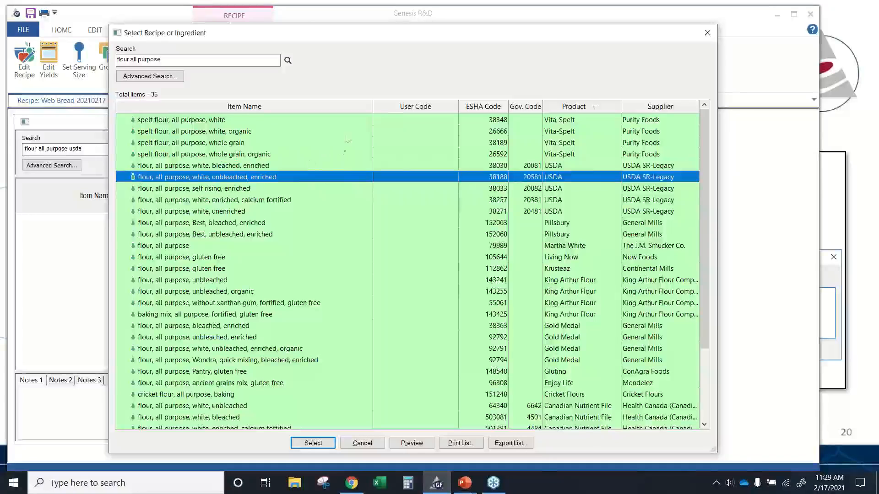
- Add USDA flour, all purpose, white, unbleached, enriched to the recipe at 45 Pound
double_click(339, 178)
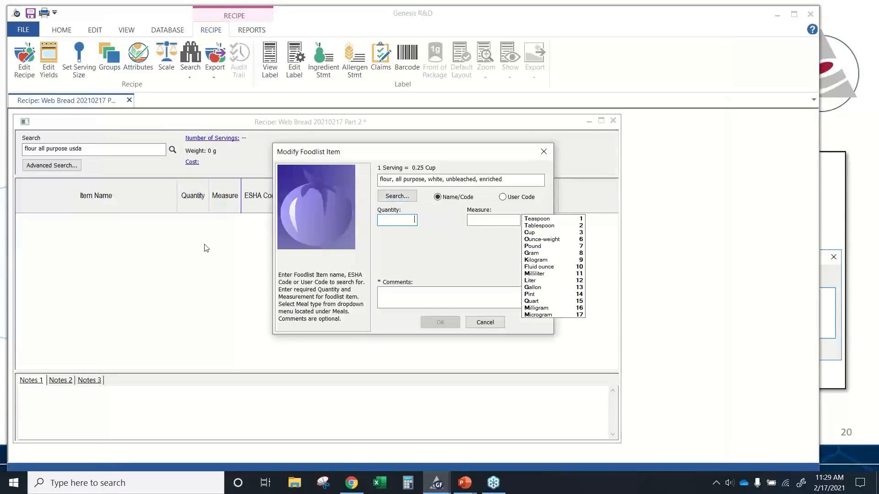
type("45")
key("Tab")
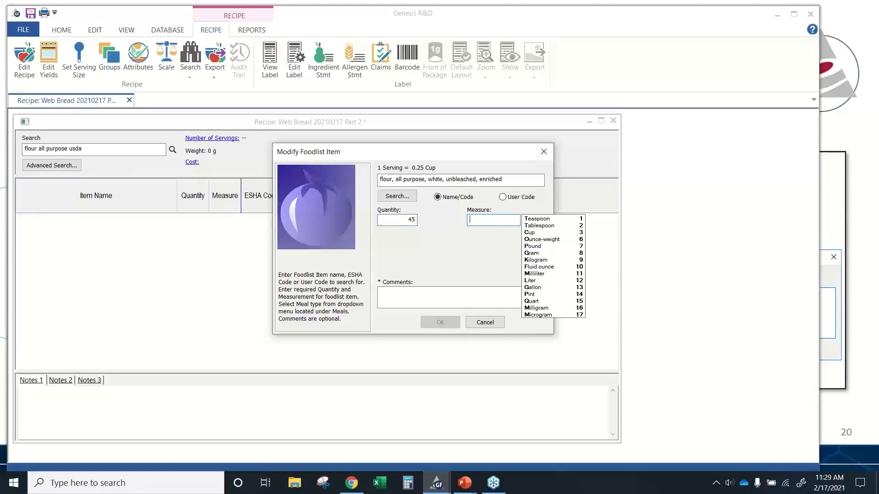
key("7")
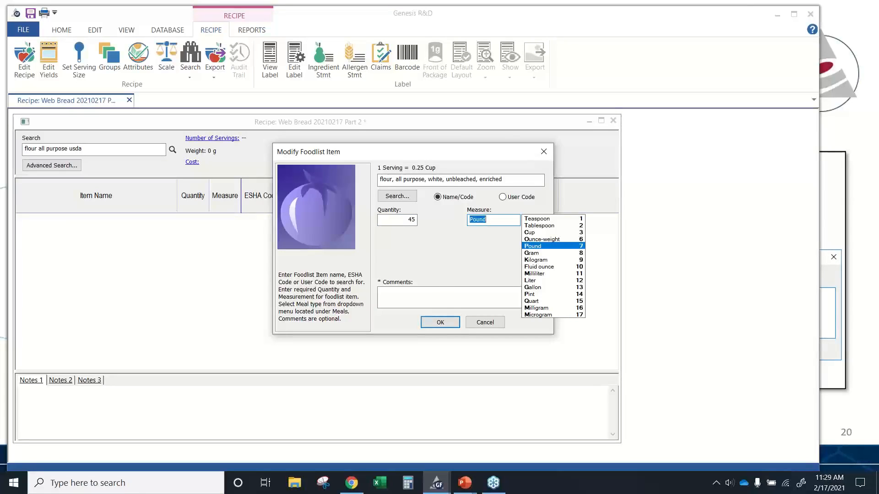
key("Return")
key("Return")
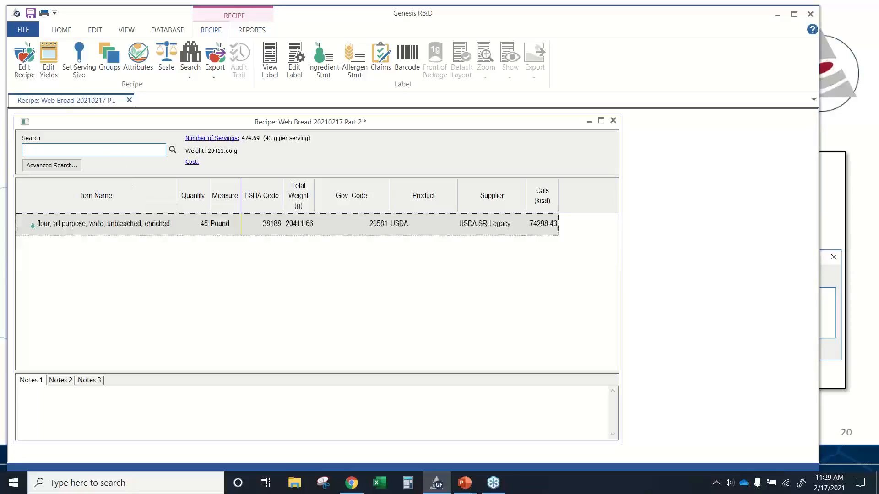
- Search for water distilled and add water, distilled to the recipe at 5.9 Gallon
type("water distilled")
key("Return")
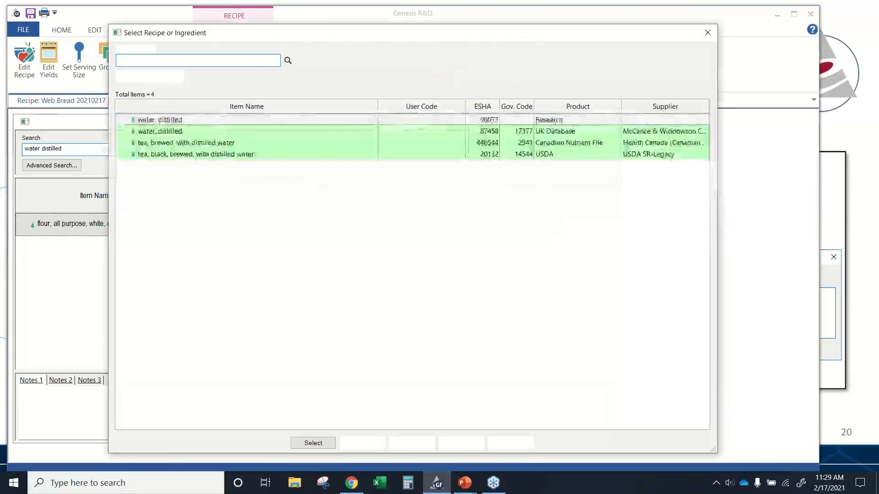
double_click(197, 120)
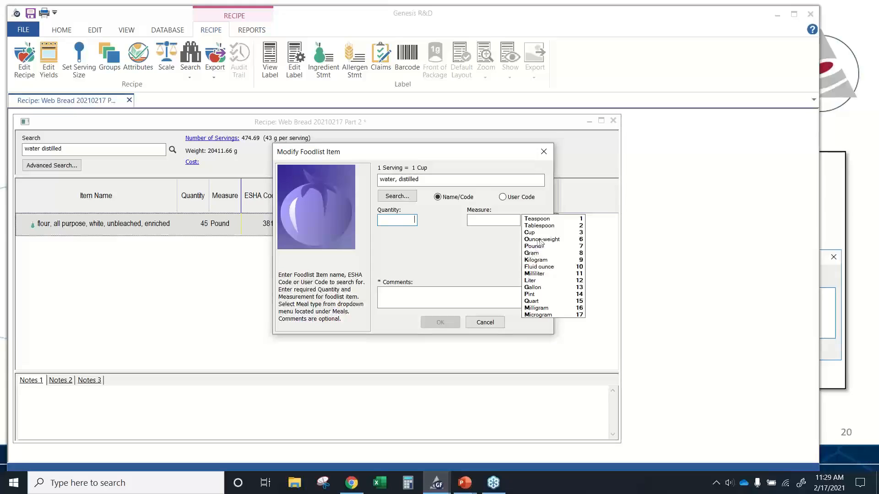
left_click(537, 288)
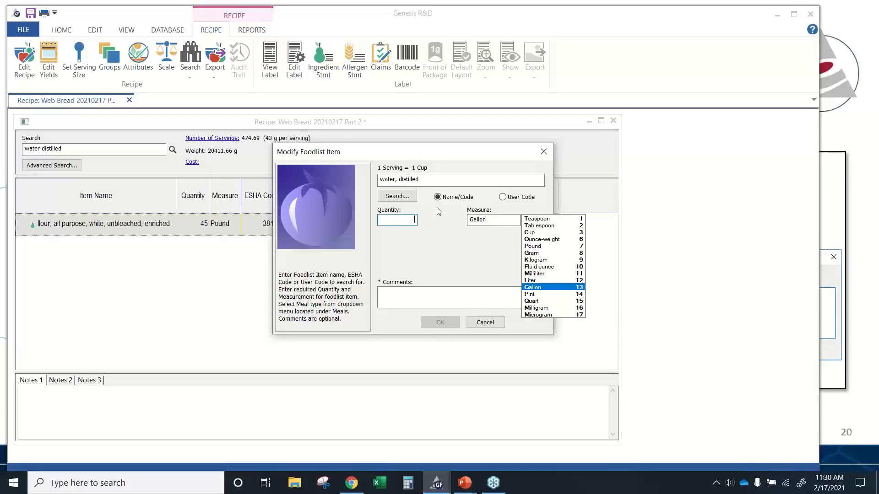
type("4.")
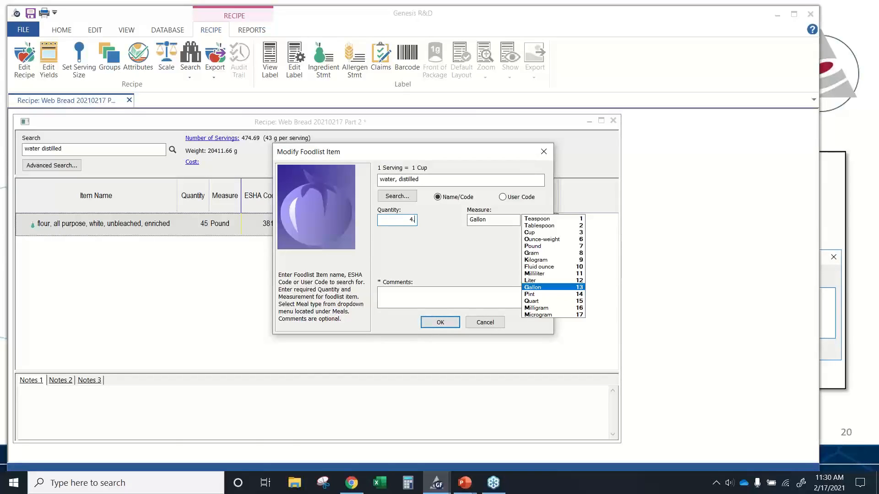
type("5.9")
key("Return")
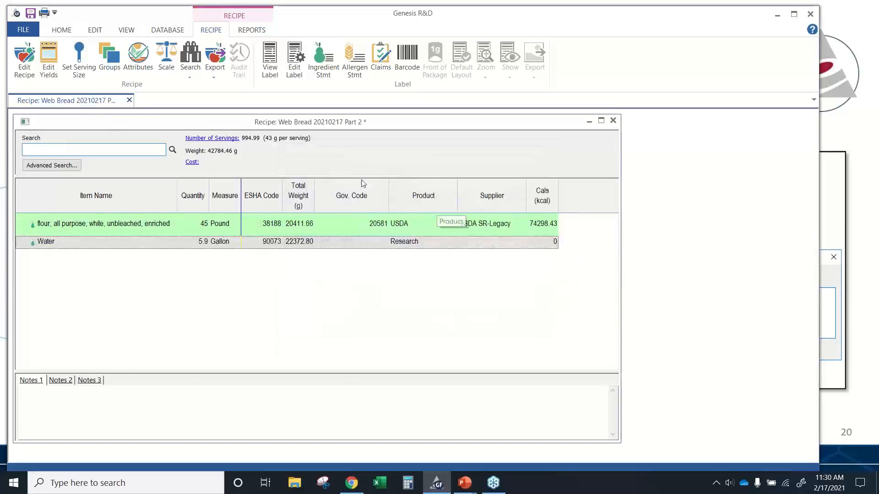
- Change the water's quantity to 49.97 Pound
right_click(134, 239)
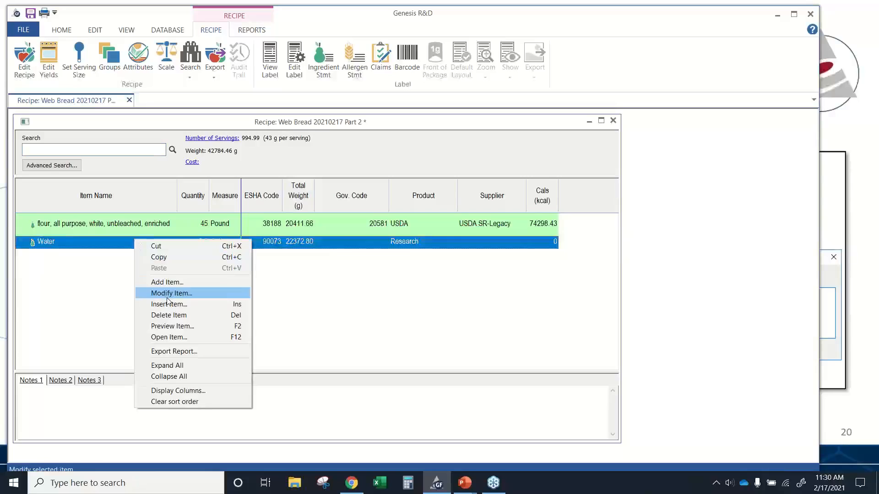
left_click(123, 272)
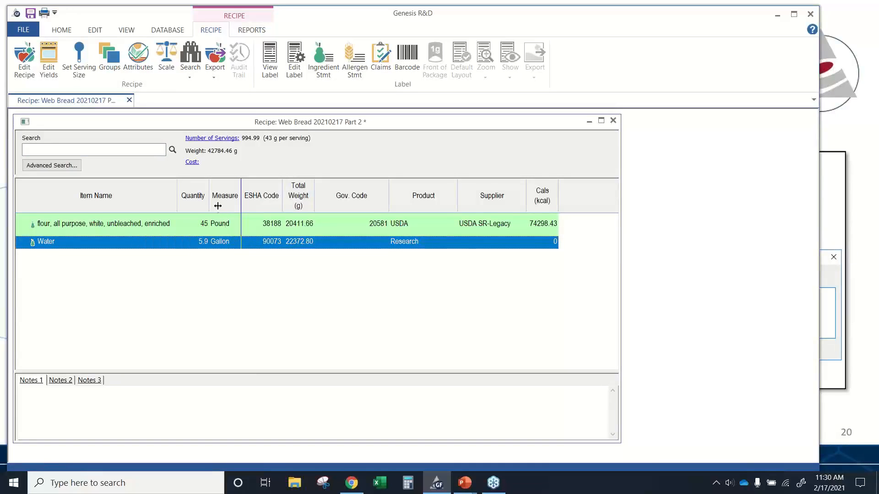
double_click(121, 246)
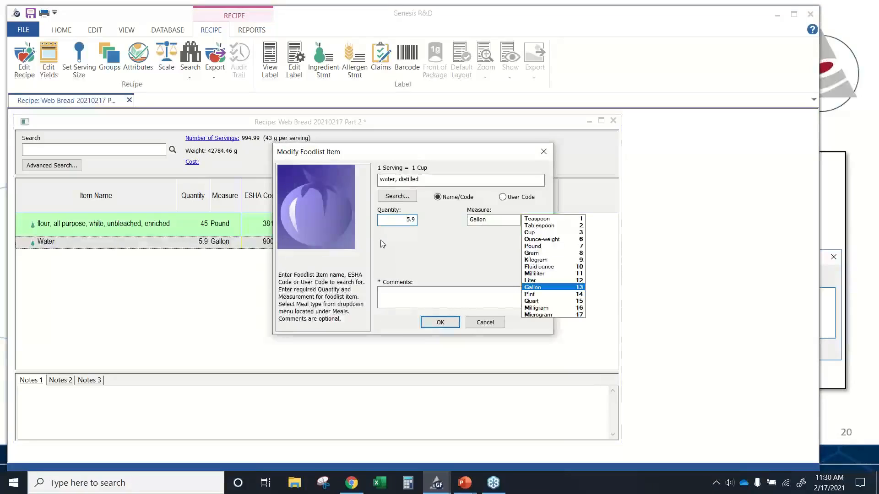
key("Delete")
key("Delete")
key("Delete")
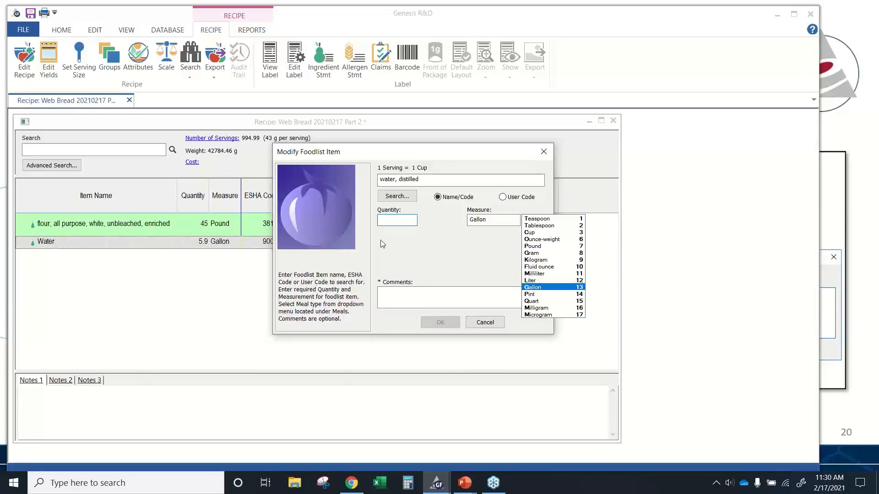
type("49.97")
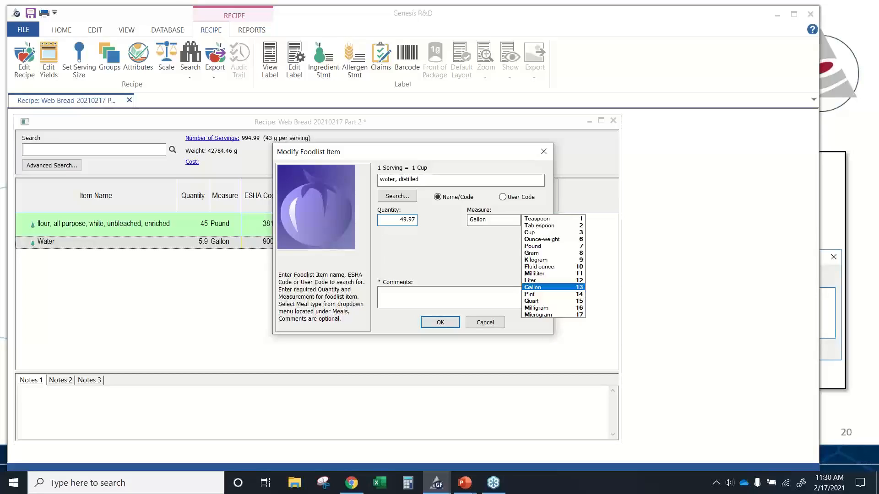
key("Tab")
type("p")
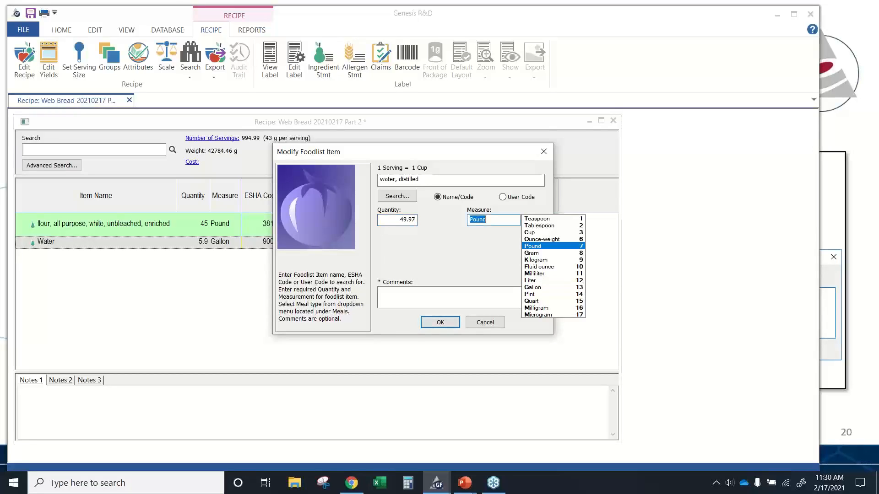
key("Return")
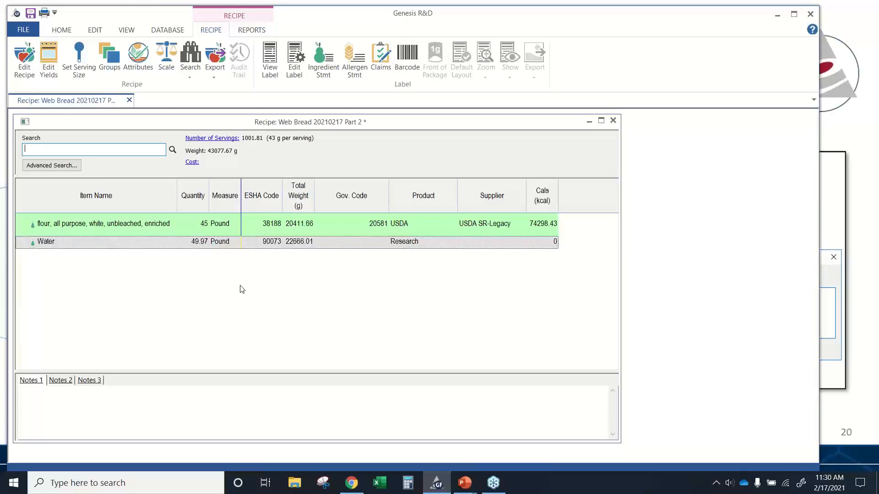
- Look up ingredient code 25006 and add sugar, white, granulated at 4 Pound
type("25006")
key("Return")
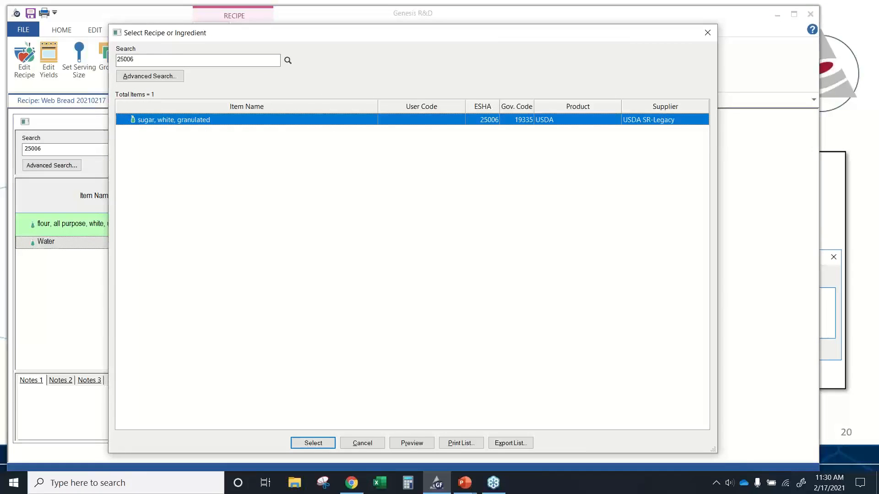
key("Return")
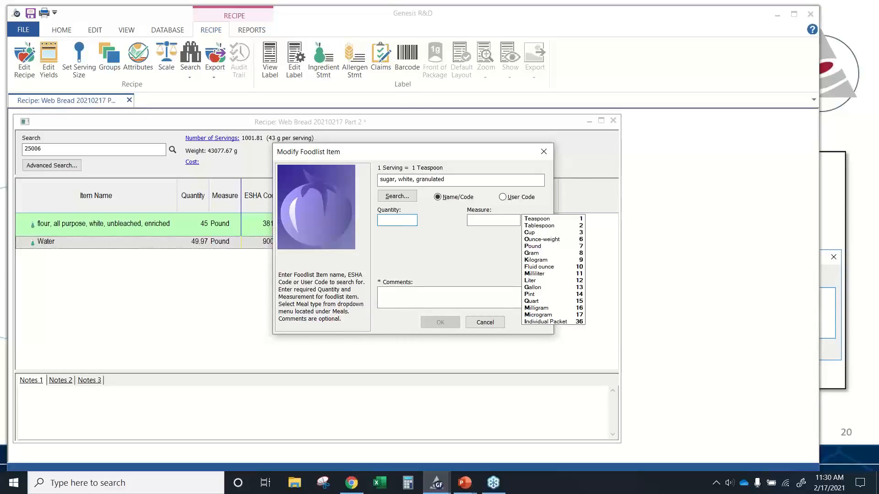
type("7")
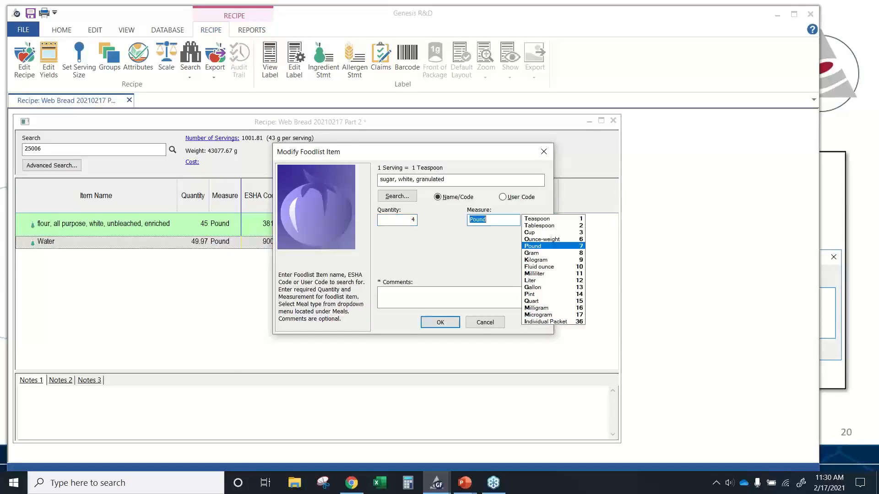
key("Return")
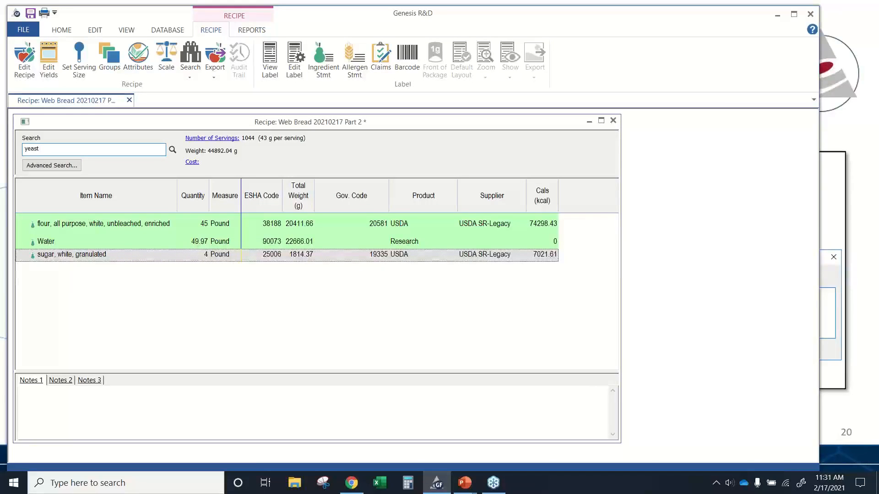
- Search for yeast and add yeast, bakers, active, dry at 1 Pound
key("Return")
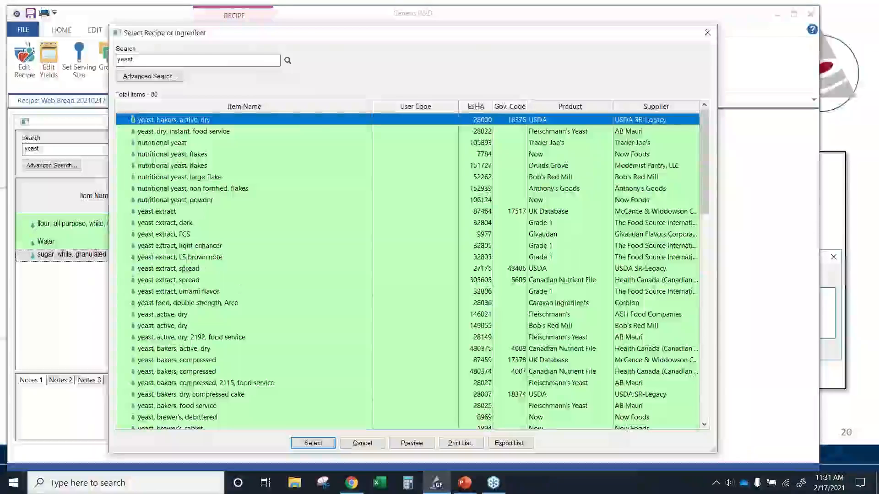
double_click(252, 121)
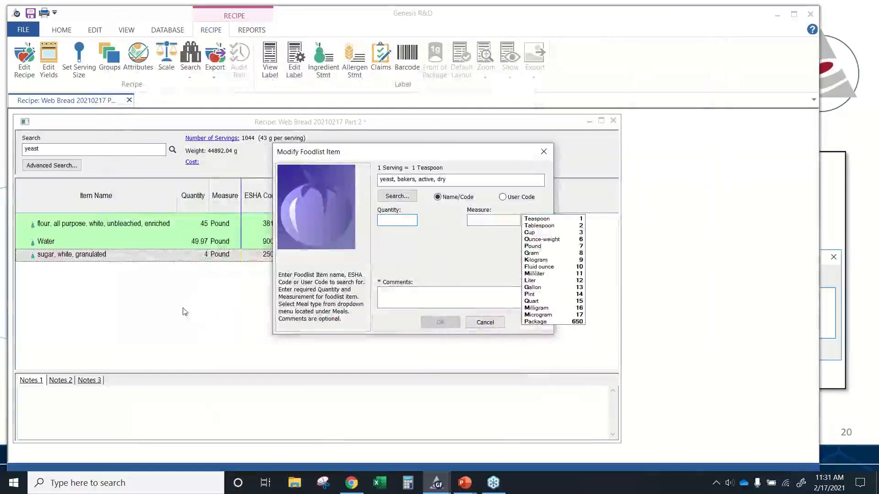
key("Tab")
type("p")
key("Return")
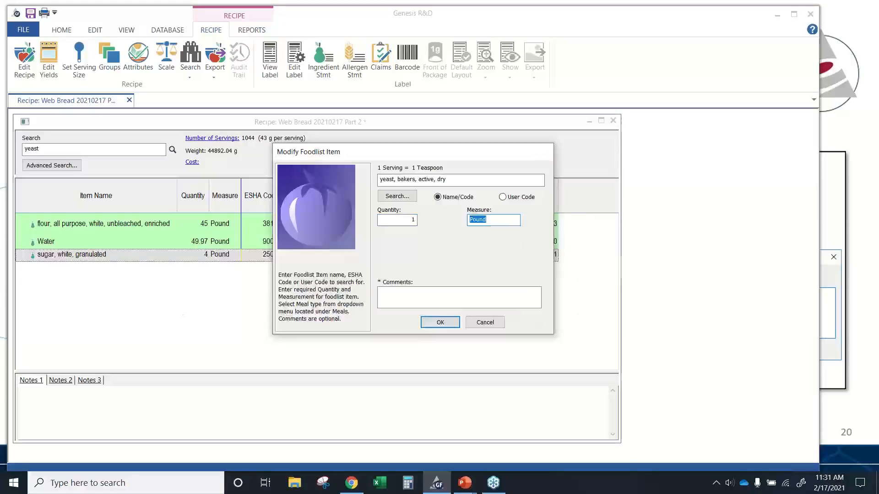
key("Return")
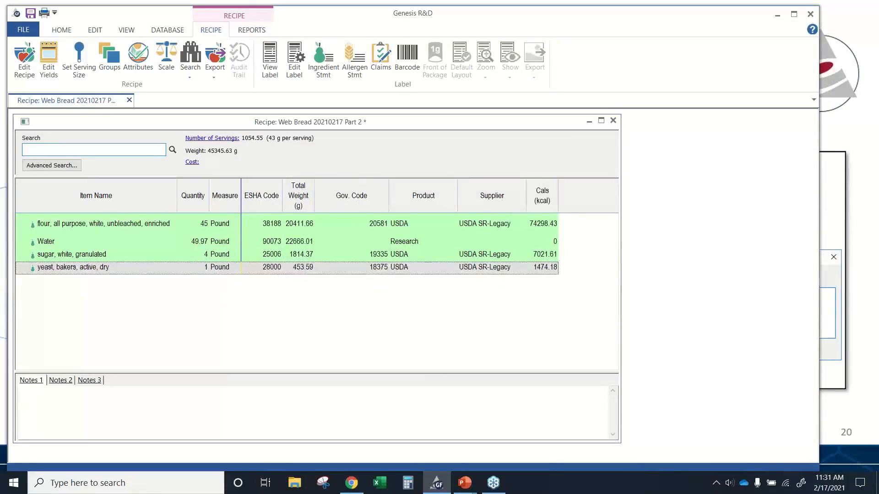
- Look up ingredient code 26014 and add salt, table at 0.03 Pound
type("26014")
key("Return")
key("Return")
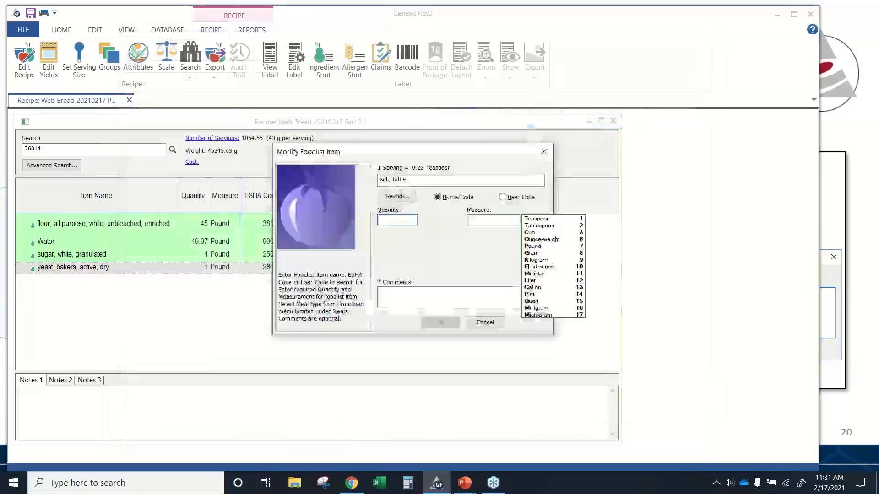
type(".0")
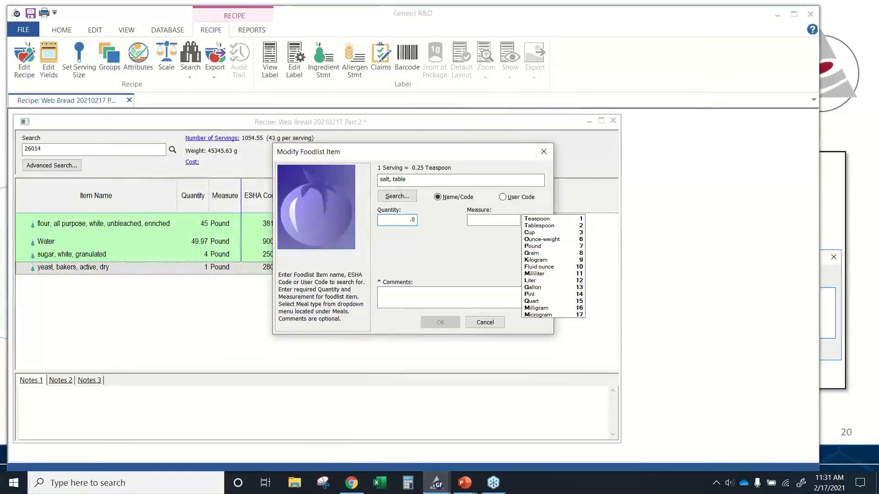
type("3")
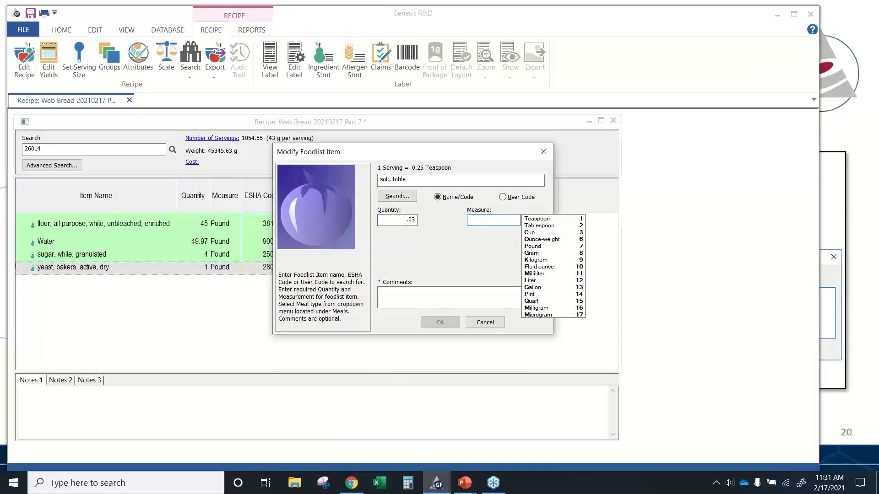
type("7")
key("Return")
key("Return")
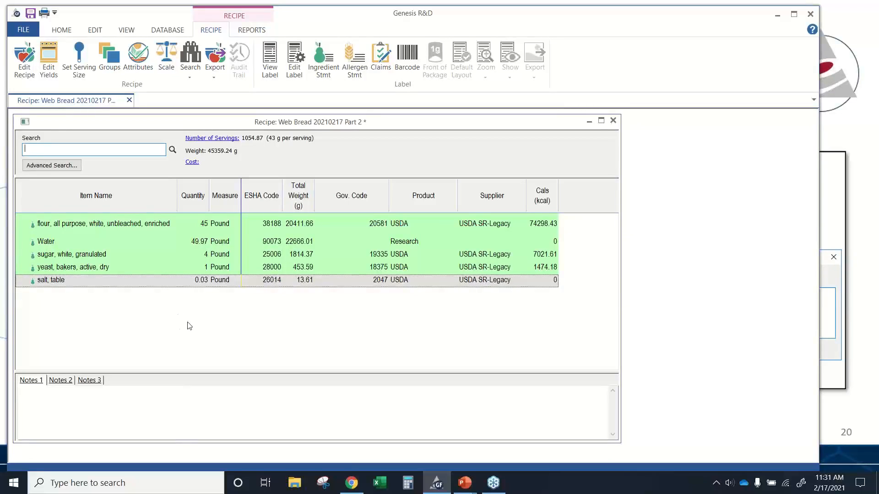
- Save the recipe and dismiss the confirmation
left_click(31, 13)
left_click(388, 259)
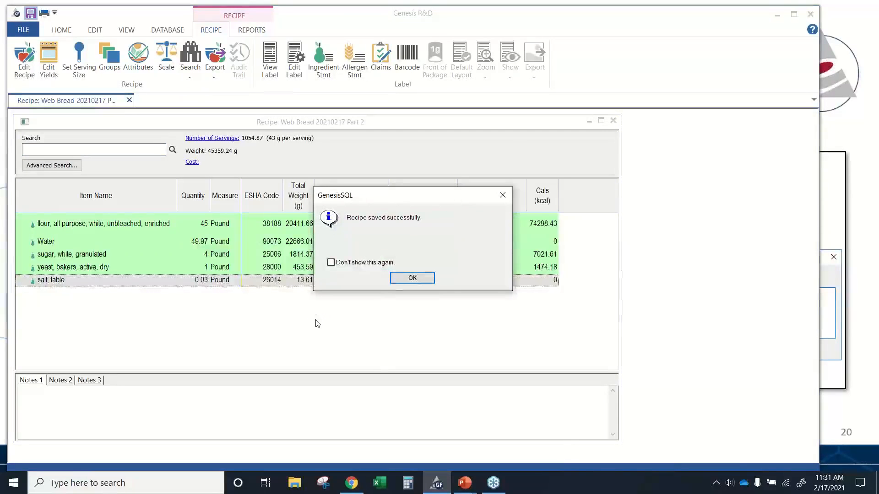
left_click(412, 277)
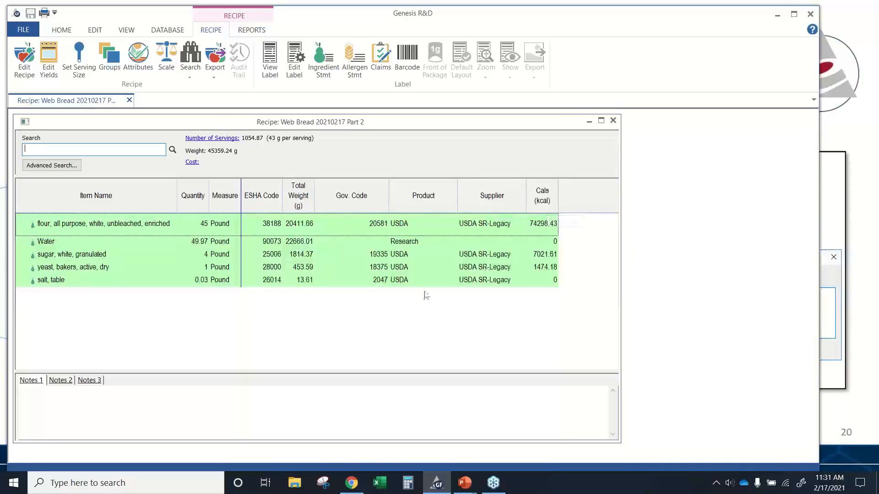
- Hide the Gov. Code column and remove Calories from the nutrient columns of the ingredient list
right_click(302, 314)
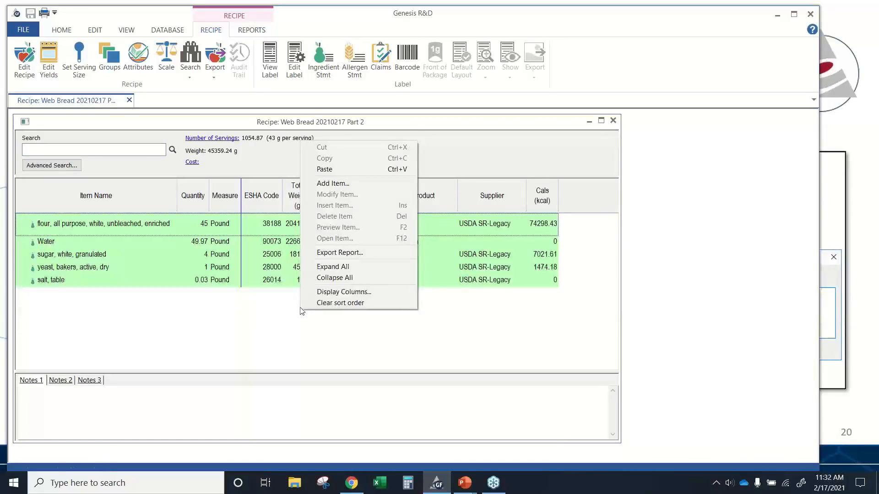
left_click(323, 294)
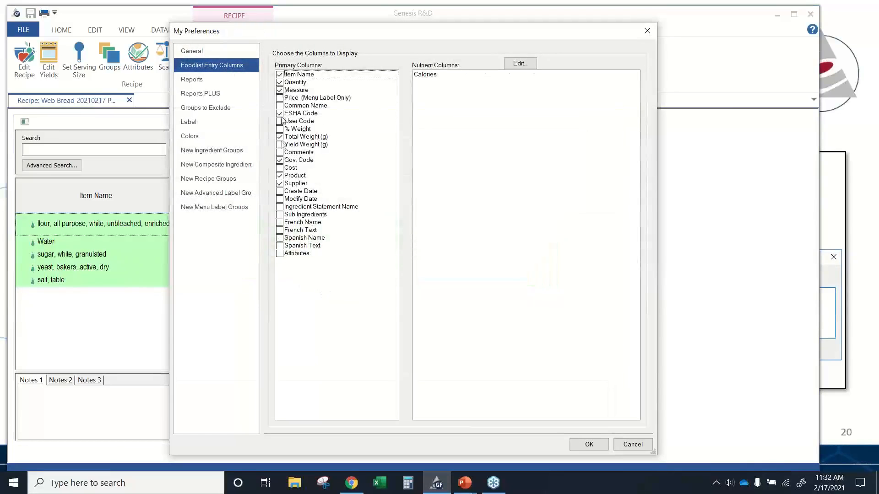
left_click(280, 183)
left_click(281, 161)
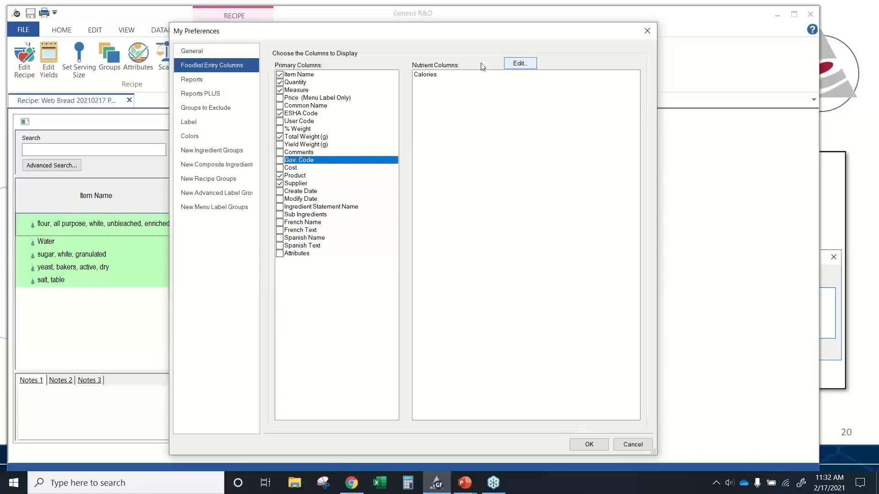
left_click(520, 65)
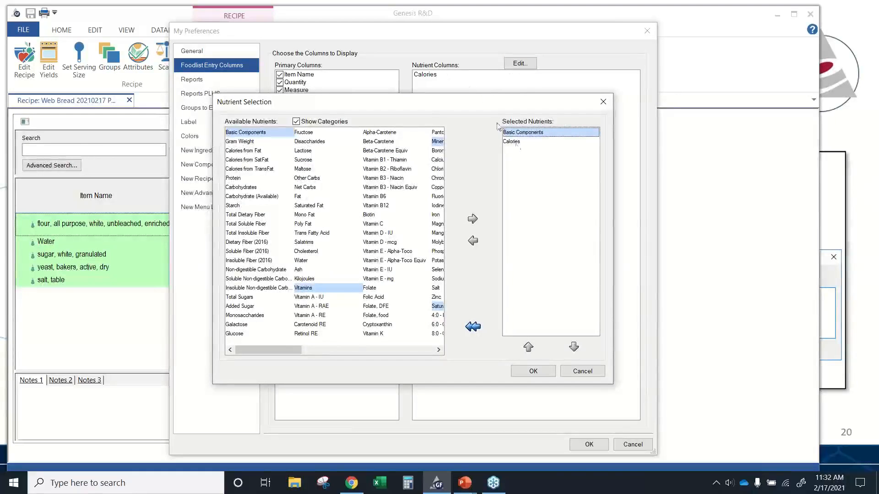
double_click(515, 141)
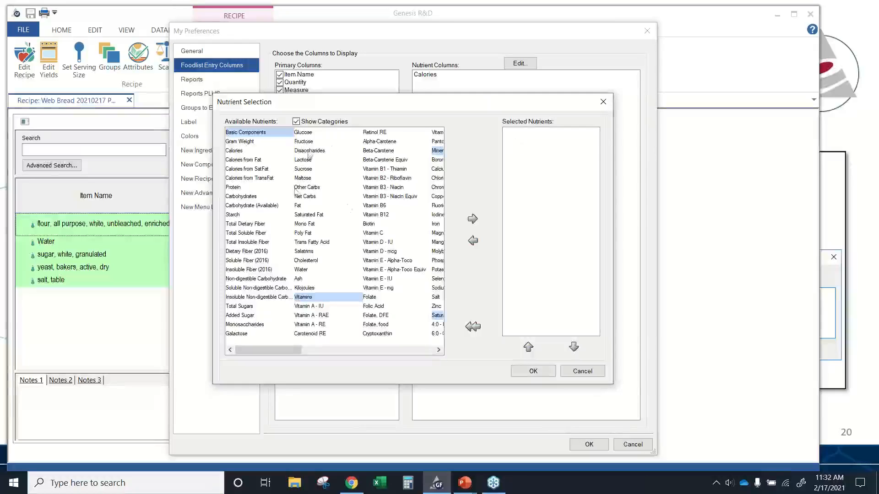
left_click(533, 371)
left_click(589, 445)
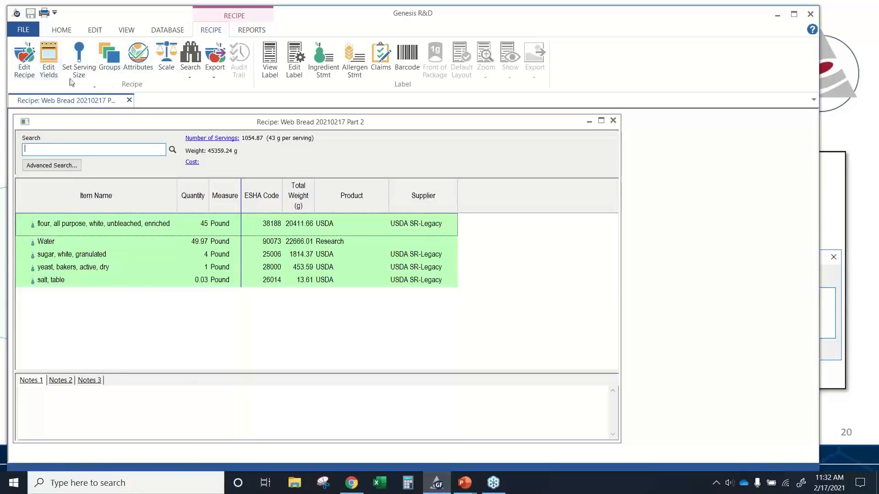
- Open the recipe's nutrient values and turn off Show All Nutrients to view only label nutrients
left_click(36, 76)
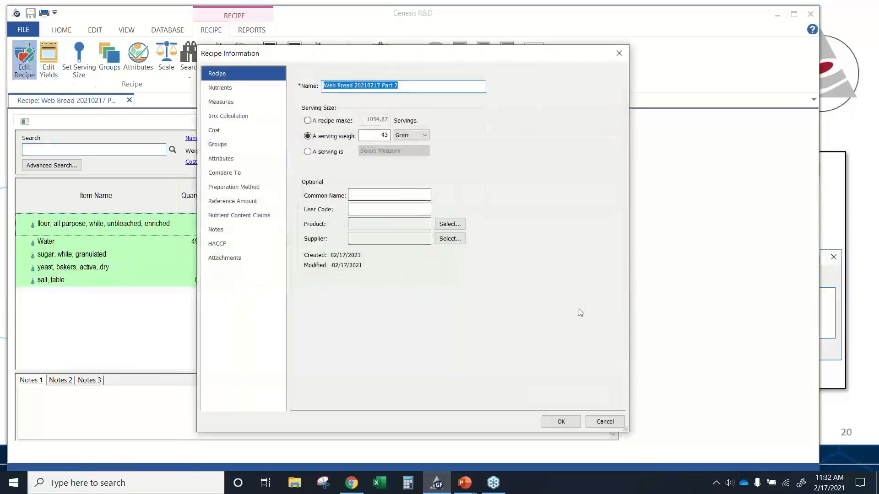
left_click(248, 89)
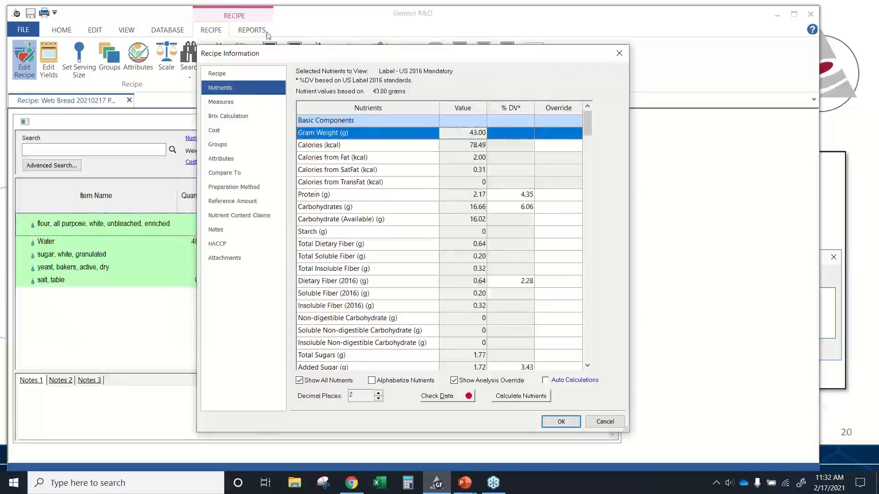
left_click(299, 381)
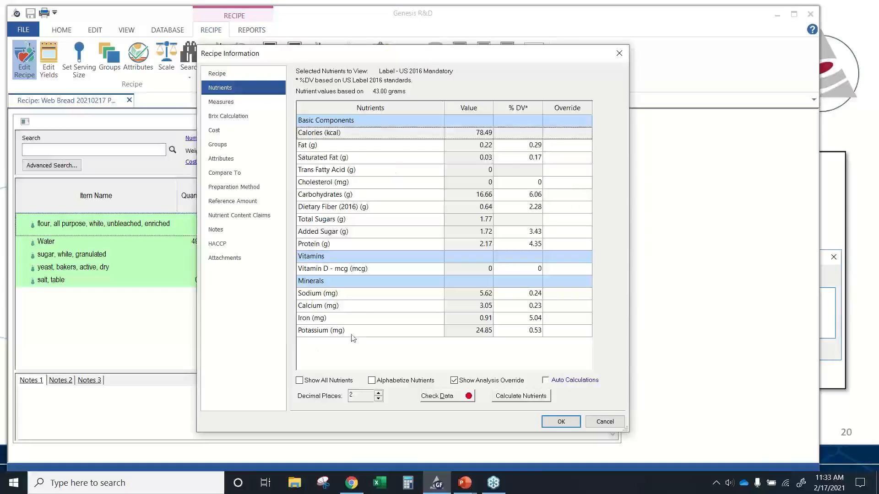
- Enter a sodium override of 220 for the recipe's label nutrients
left_click(562, 294)
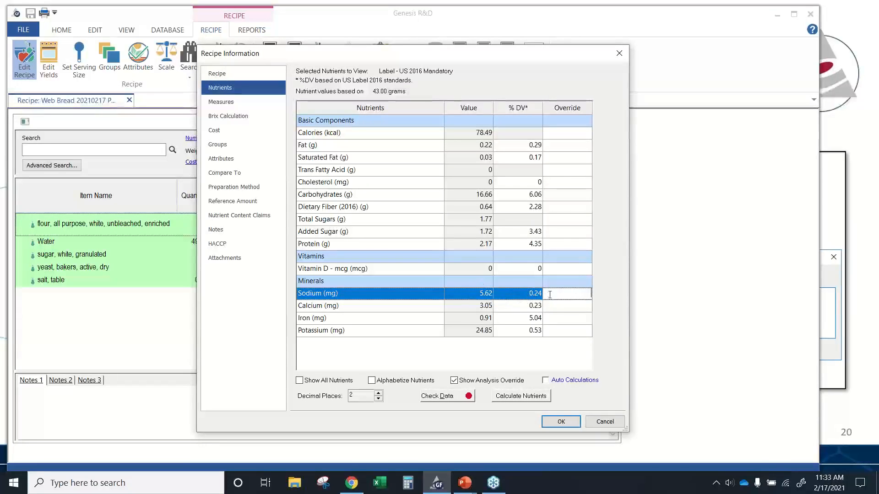
type("220")
left_click(571, 309)
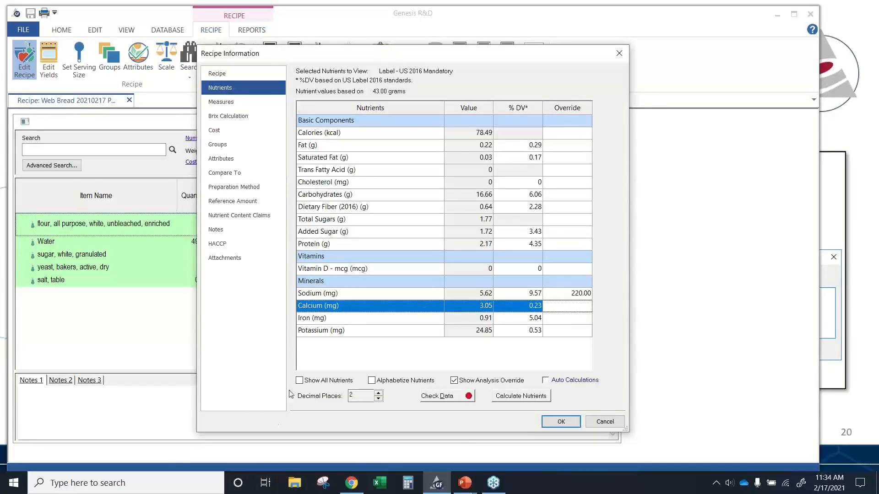
- Turn on Show All Nutrients to list every nutrient of the recipe
left_click(300, 380)
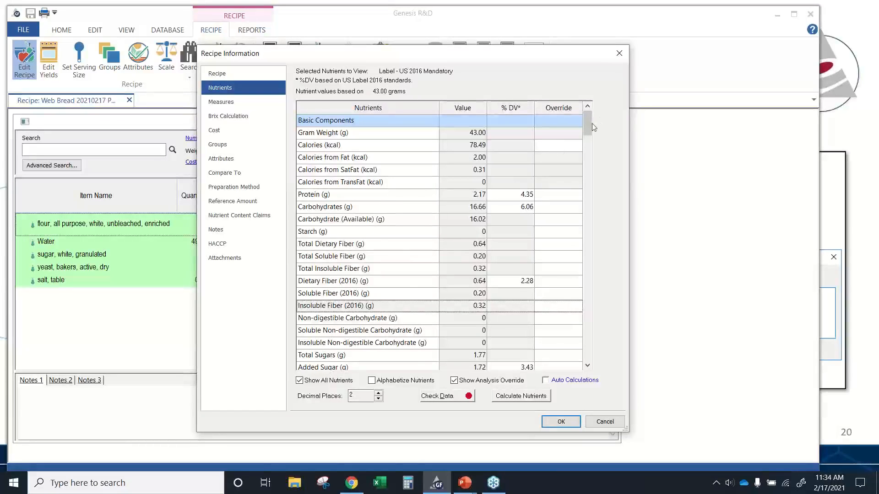
mouse_move(591, 135)
left_mouse_down()
mouse_move(596, 178)
mouse_move(601, 119)
left_mouse_up()
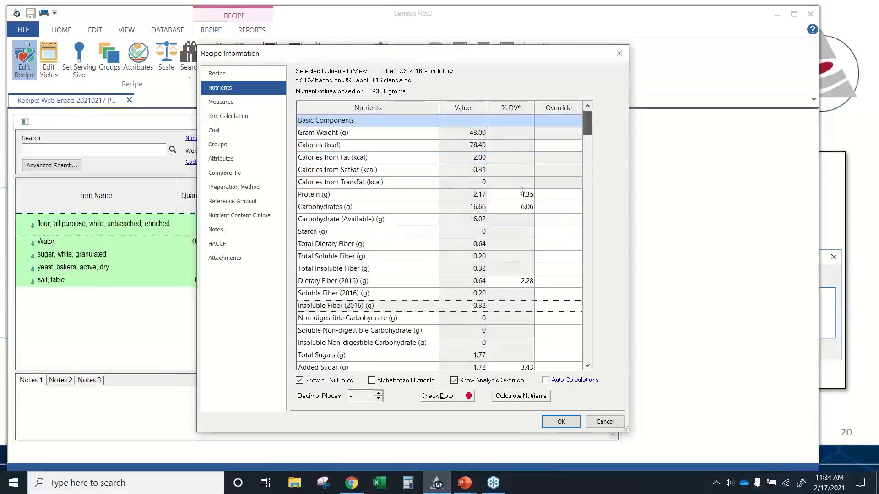
left_click(372, 380)
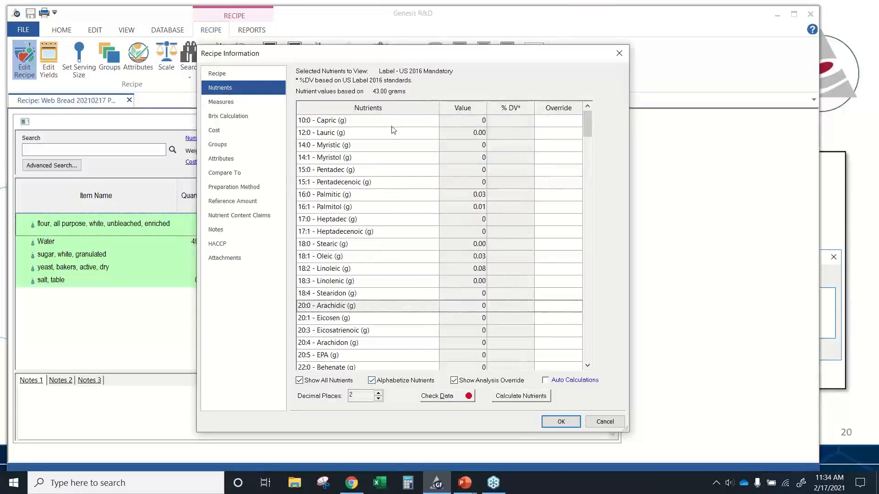
mouse_move(588, 130)
left_mouse_down()
mouse_move(590, 156)
mouse_move(589, 129)
left_mouse_up()
left_click(373, 380)
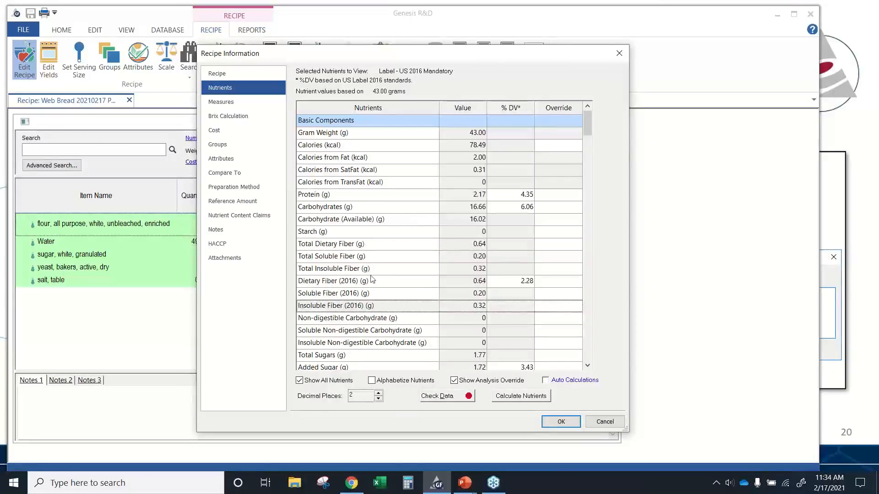
- Examine the carbohydrate and fiber rows in the full nutrient list
left_click(382, 209)
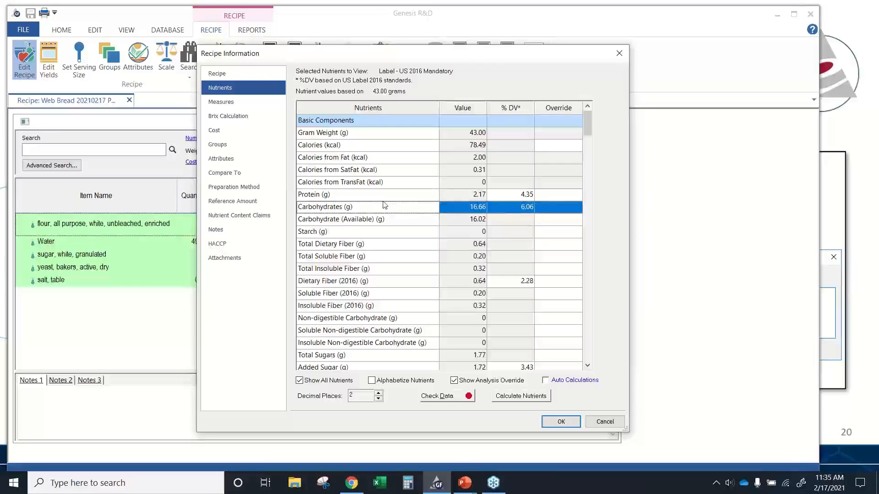
left_click(411, 221)
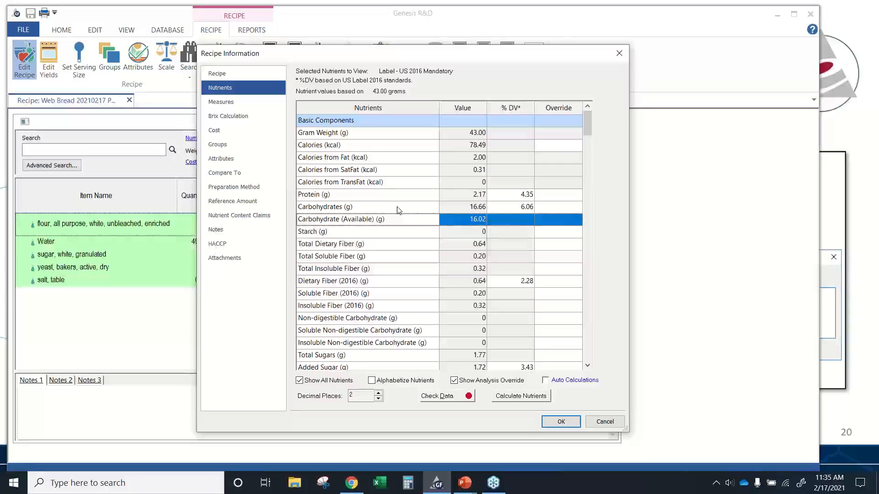
left_click(399, 249)
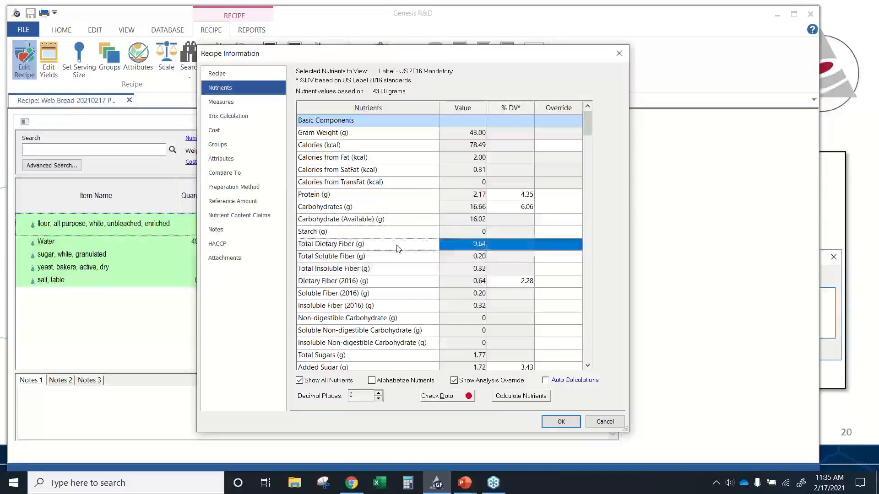
left_click(403, 221)
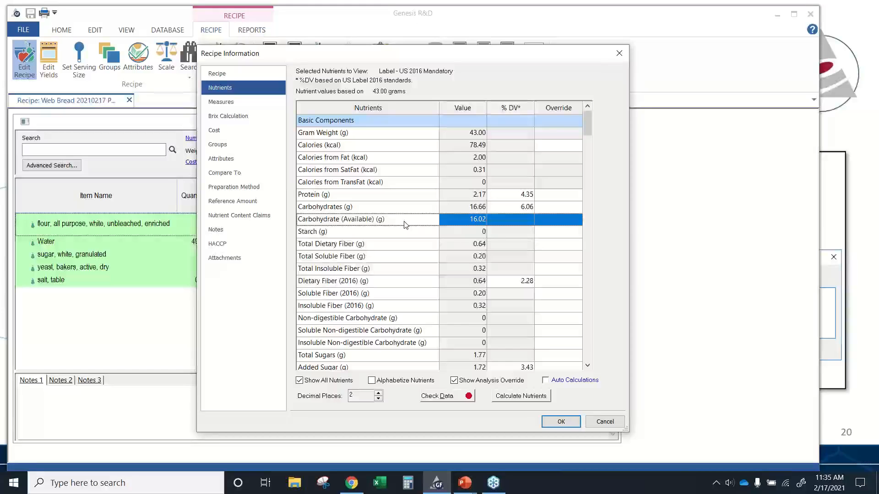
left_click(401, 246)
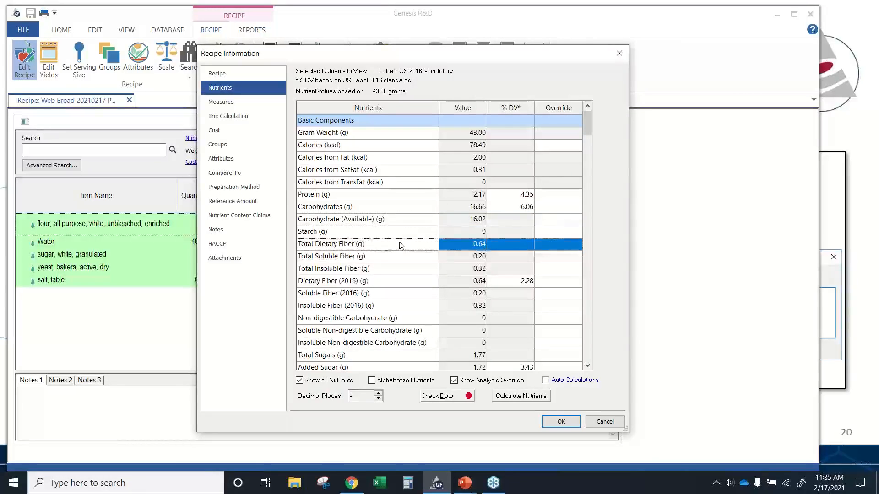
left_click(391, 286)
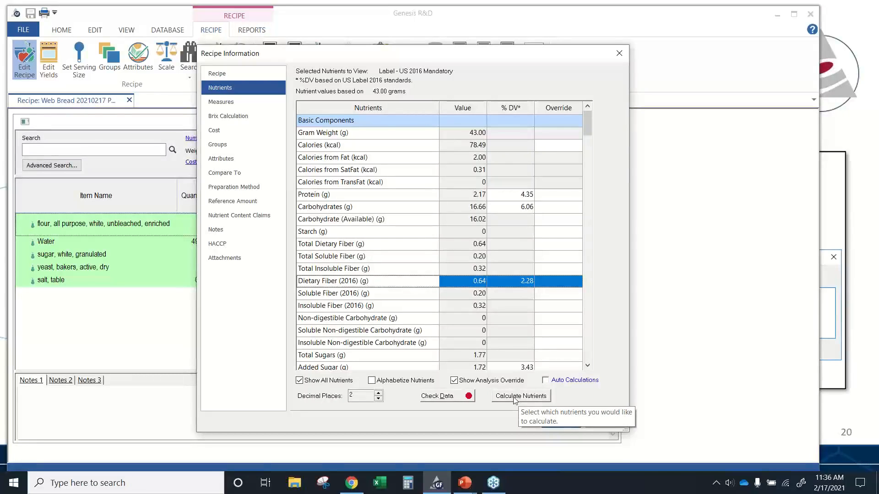
- Open Calculate Nutrients and tick then untick Carbohydrate (Available)
left_click(541, 399)
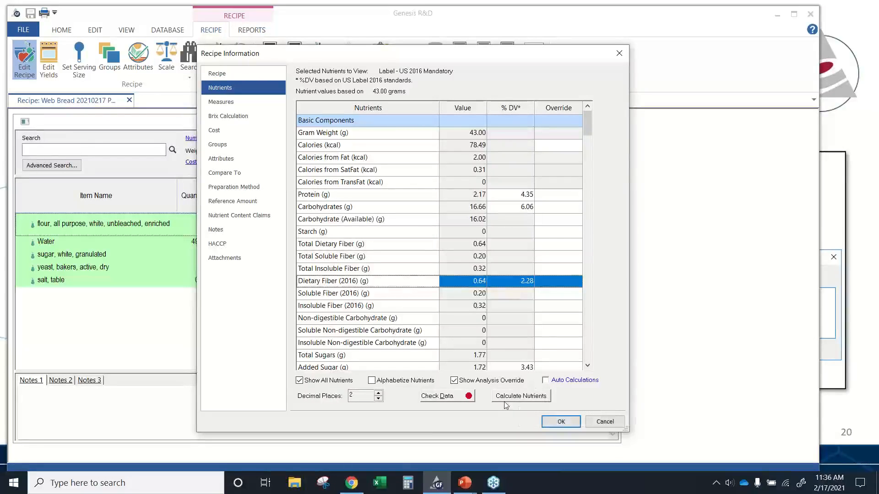
left_click(519, 400)
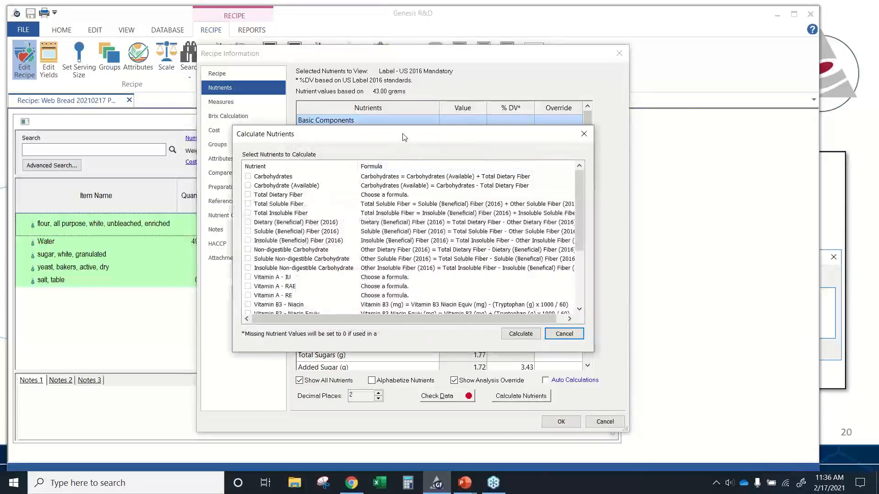
left_click_drag(402, 140, 380, 174)
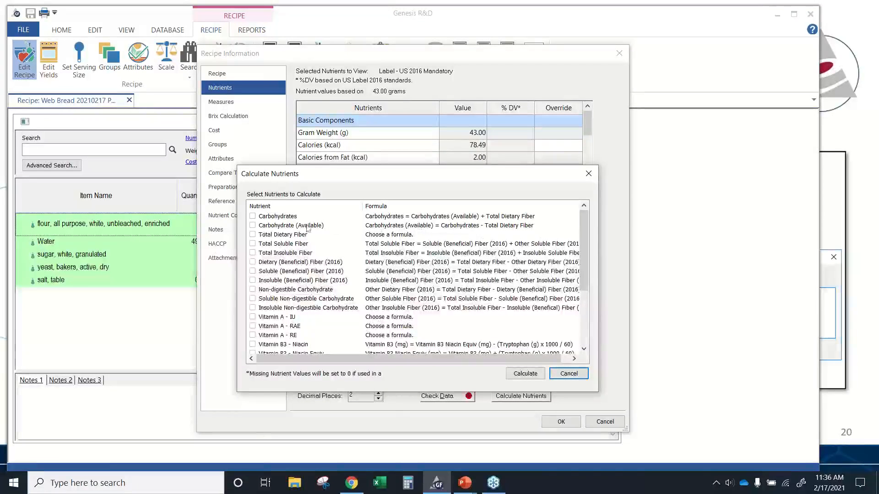
left_click(253, 225)
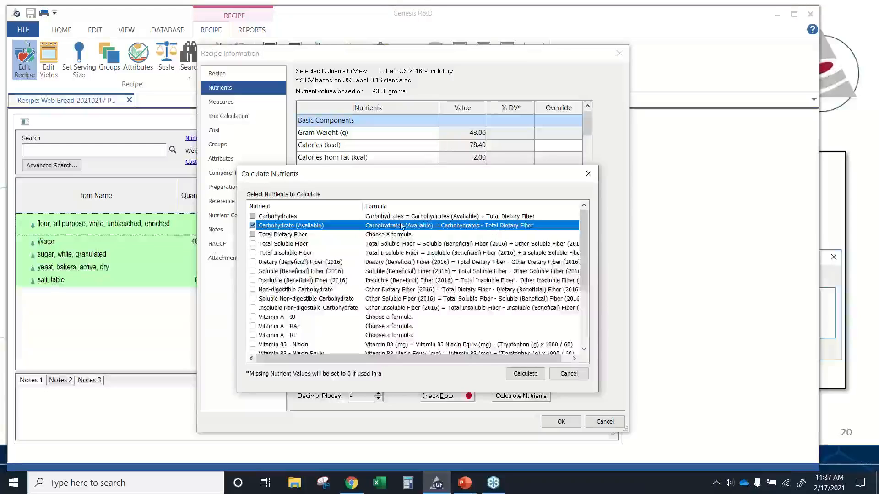
left_click(253, 226)
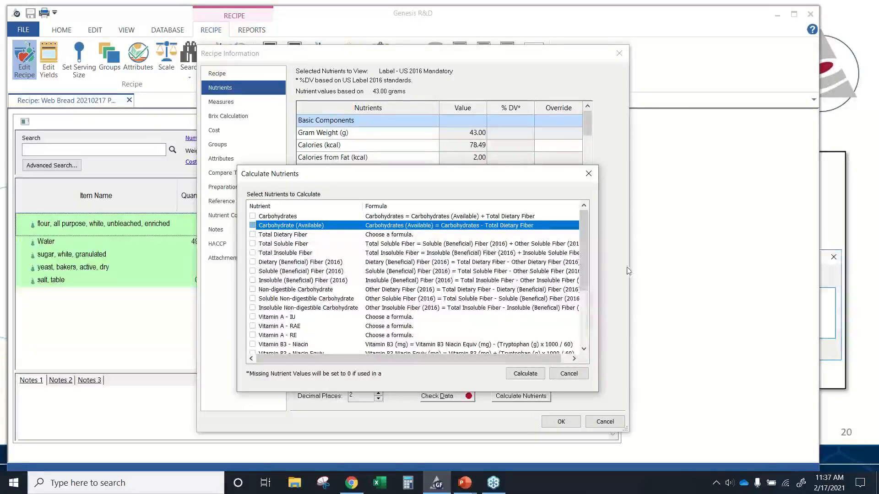
left_click_drag(581, 243, 583, 306)
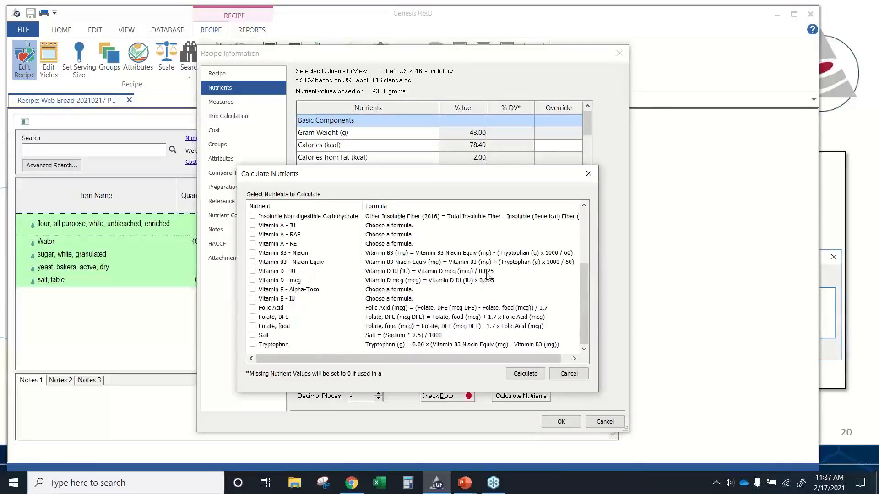
- Try to calculate Vitamin A - RAE, cancelling at the choice of source formula
left_click(257, 281)
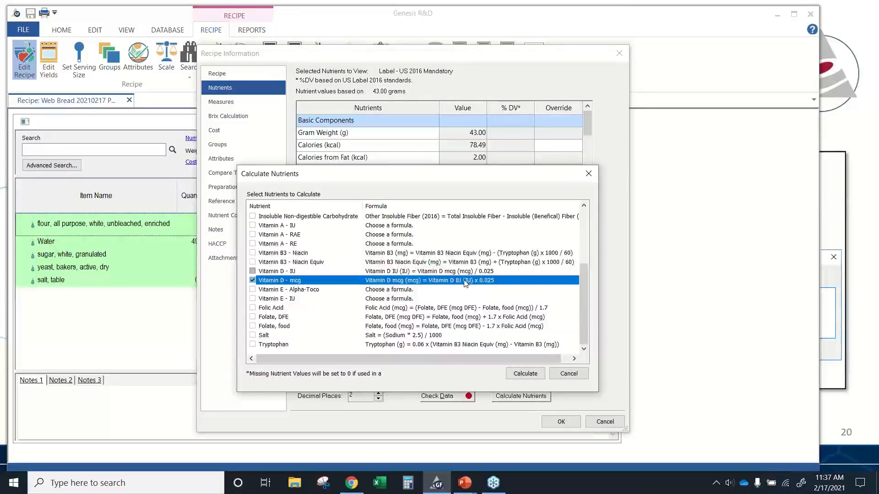
left_click(253, 280)
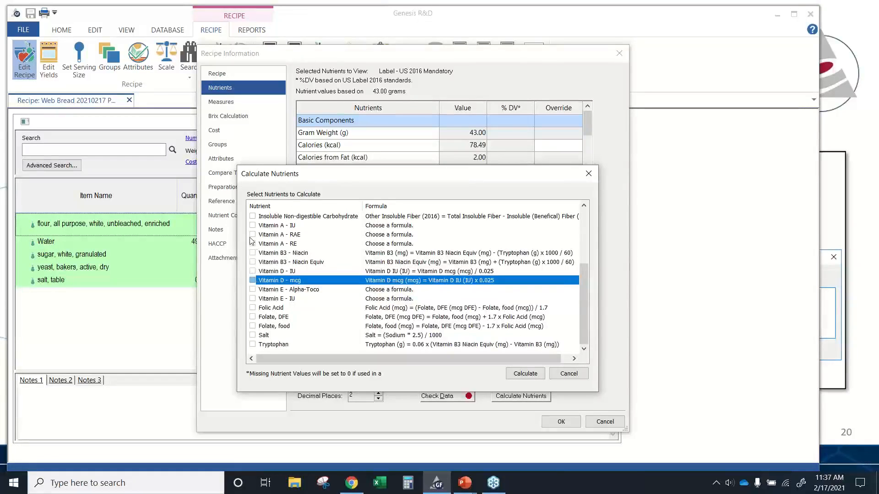
left_click(252, 234)
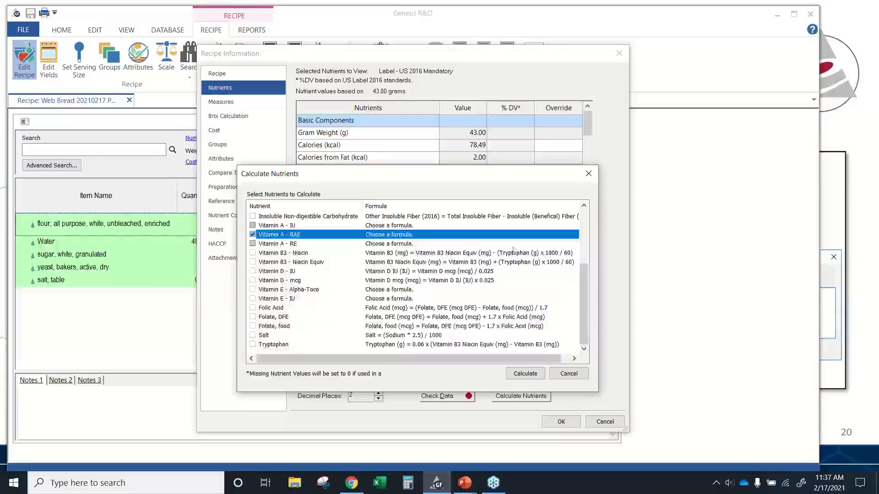
mouse_move(580, 299)
left_mouse_down()
mouse_move(582, 242)
mouse_move(586, 289)
left_mouse_up()
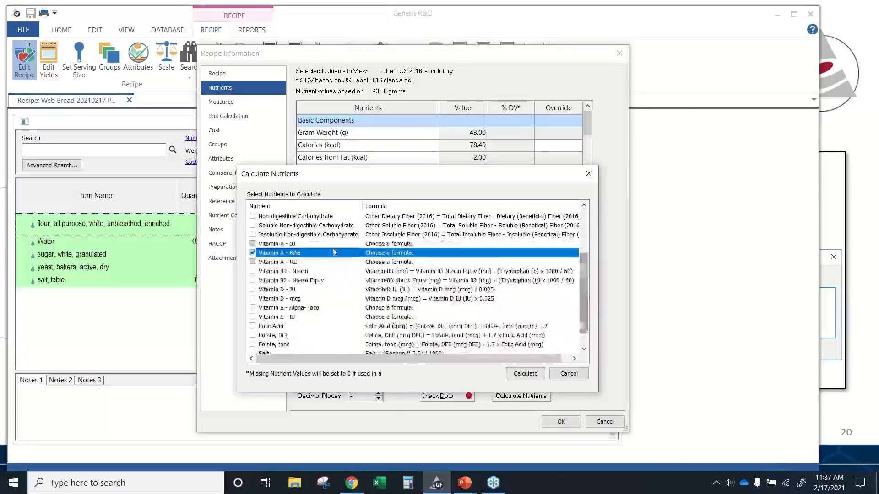
left_click(525, 374)
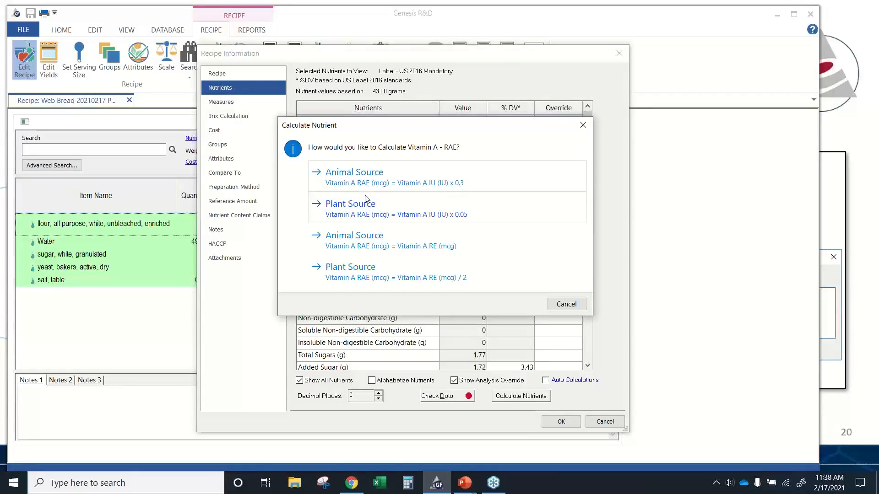
left_click(566, 305)
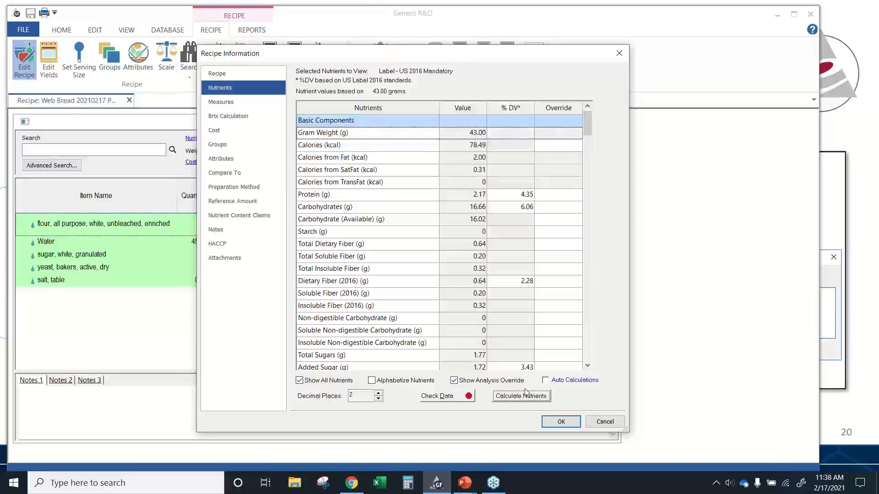
- Open Check Data to review the estimated calories, fat and weight components, and close it
left_click(436, 396)
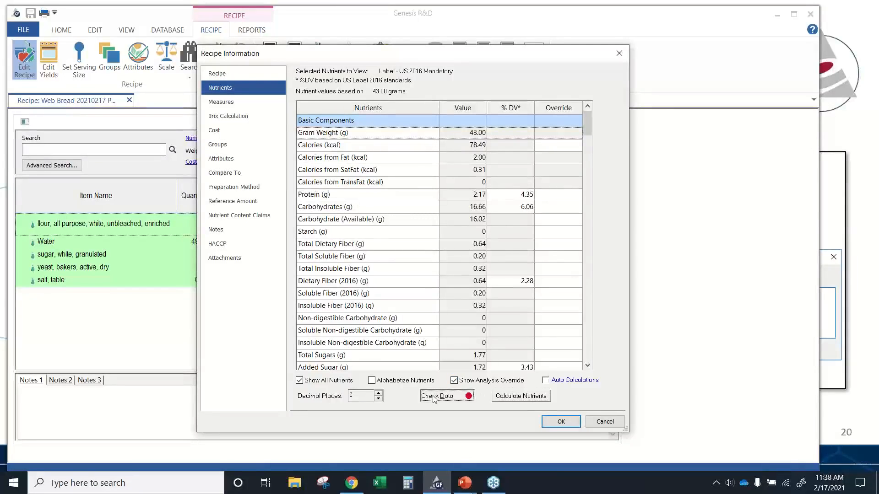
left_click_drag(480, 105, 426, 71)
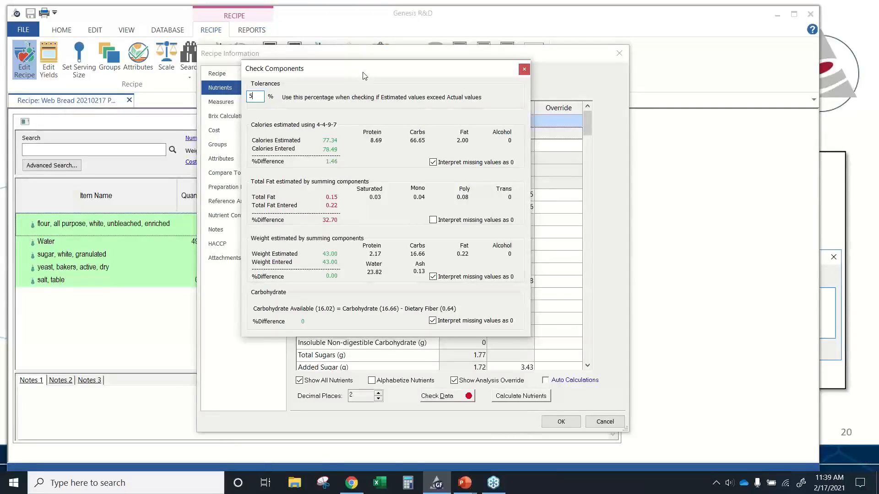
left_click(525, 71)
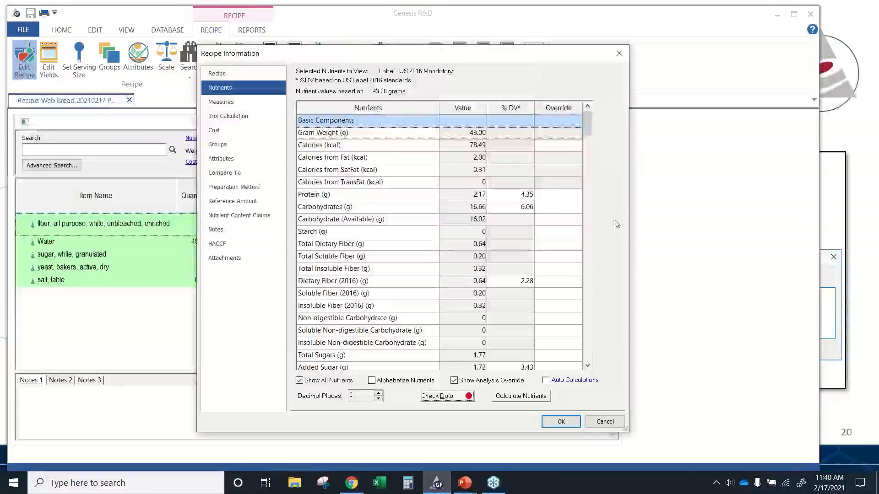
- Add a recipe measure of 1 Slice equal to 43 Gram
left_click(240, 105)
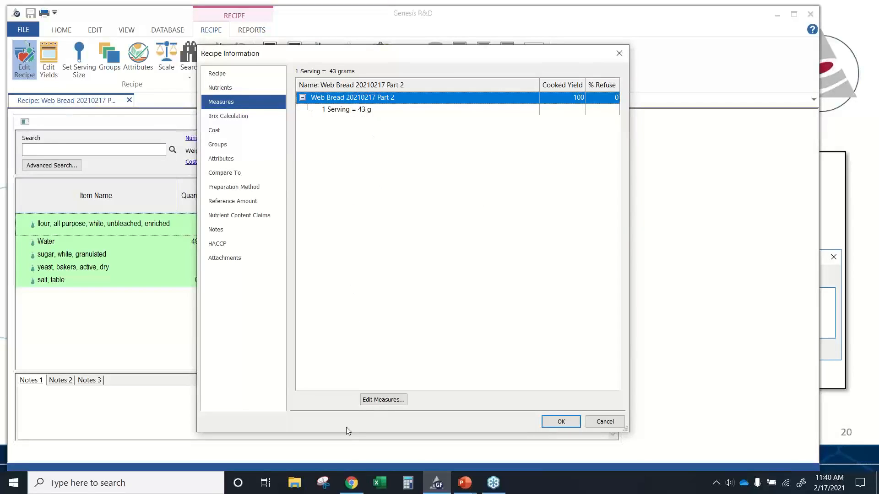
left_click(375, 400)
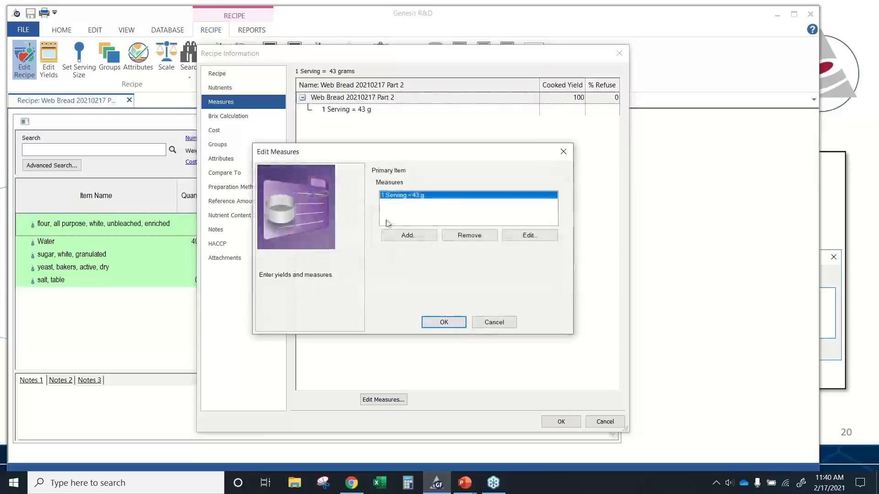
left_click(407, 235)
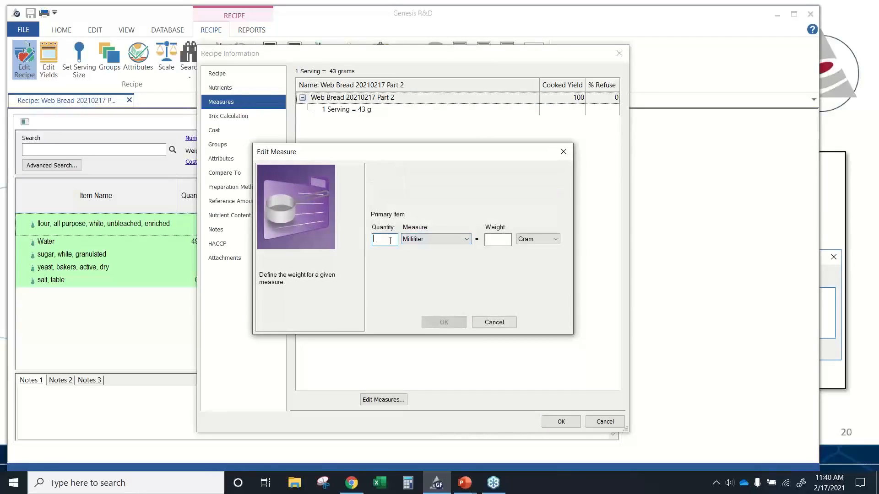
left_click(451, 240)
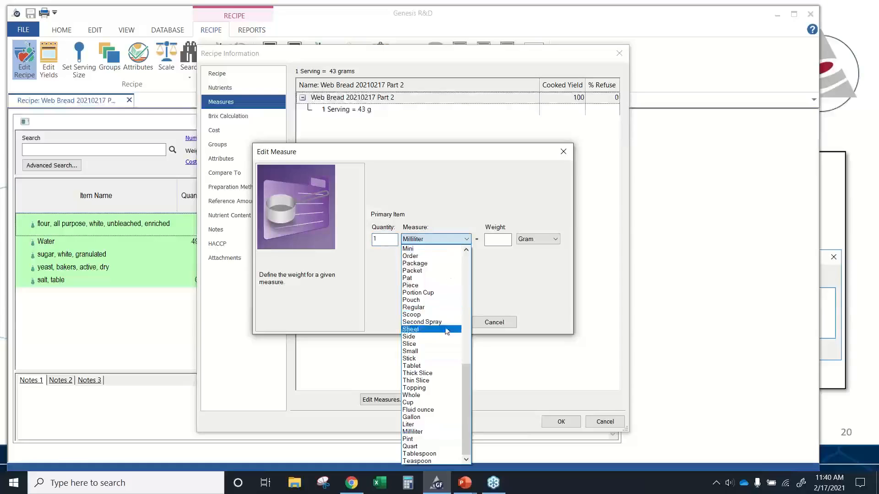
left_click(435, 344)
left_click(492, 239)
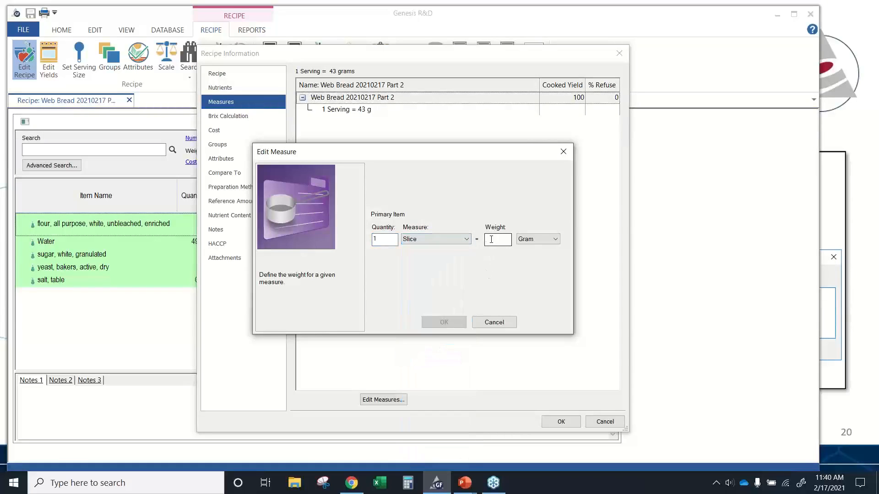
type("43")
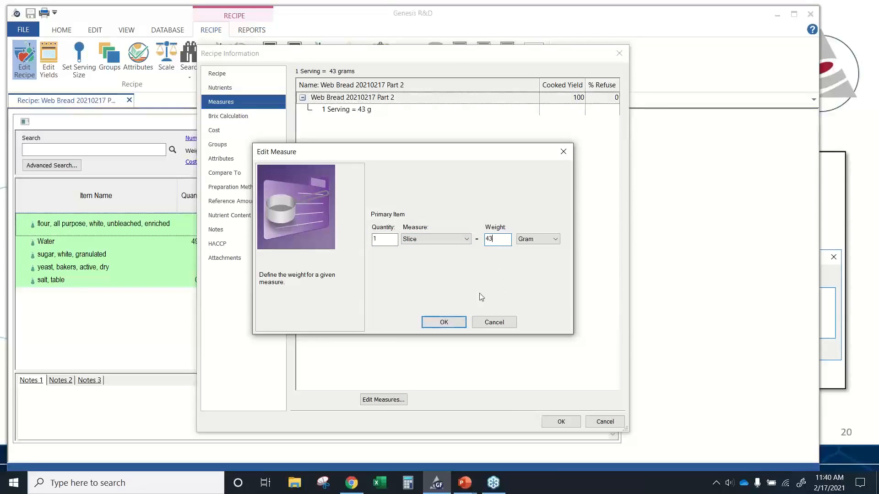
left_click(443, 323)
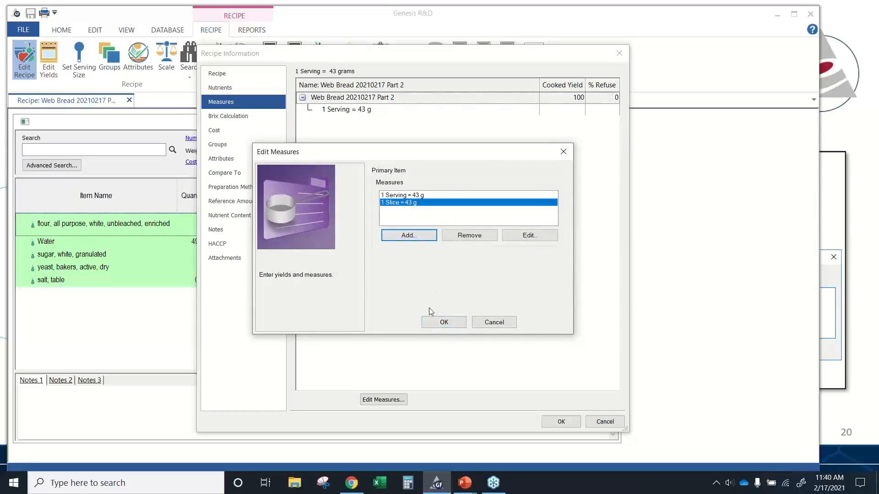
left_click(443, 322)
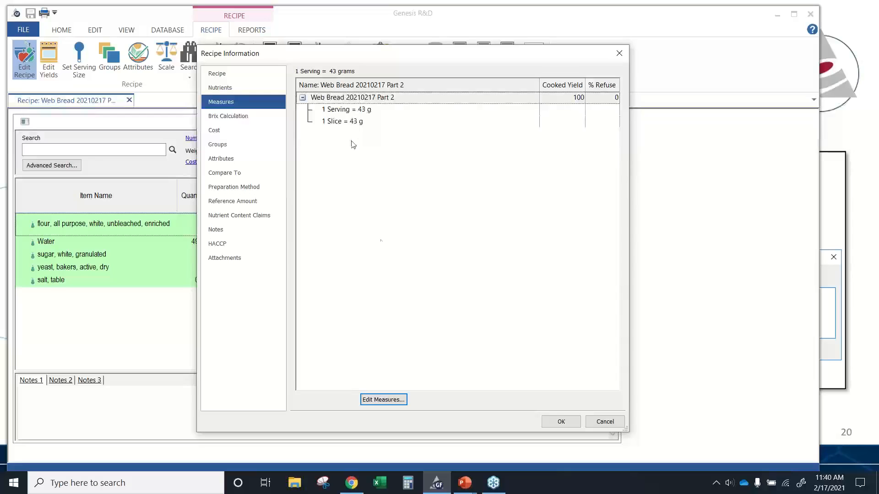
left_click(383, 400)
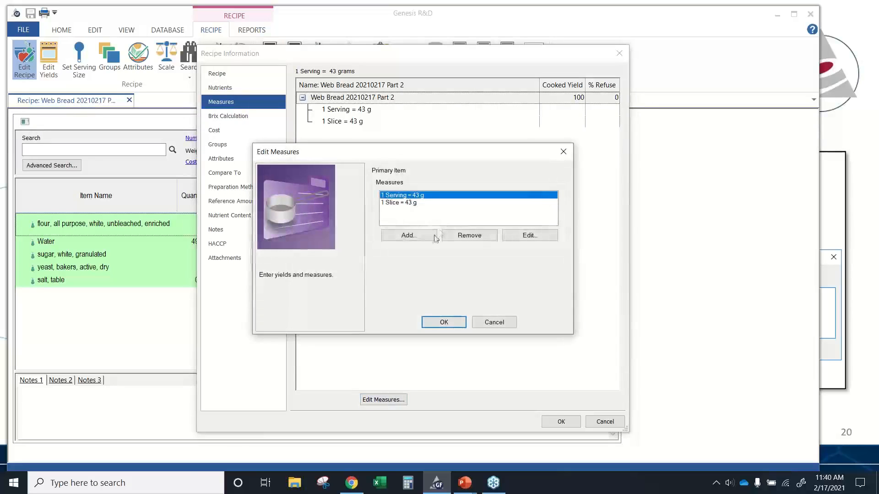
left_click(419, 234)
left_click(419, 237)
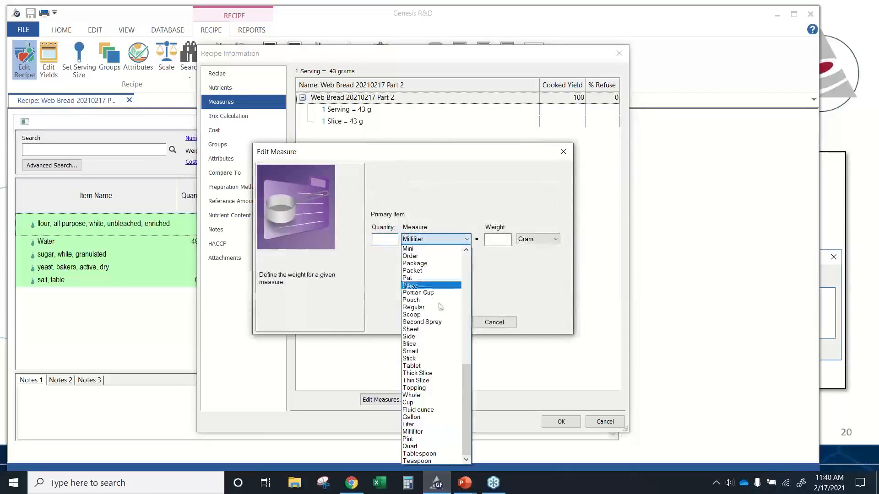
mouse_move(467, 379)
left_mouse_down()
mouse_move(475, 315)
mouse_move(474, 374)
left_mouse_up()
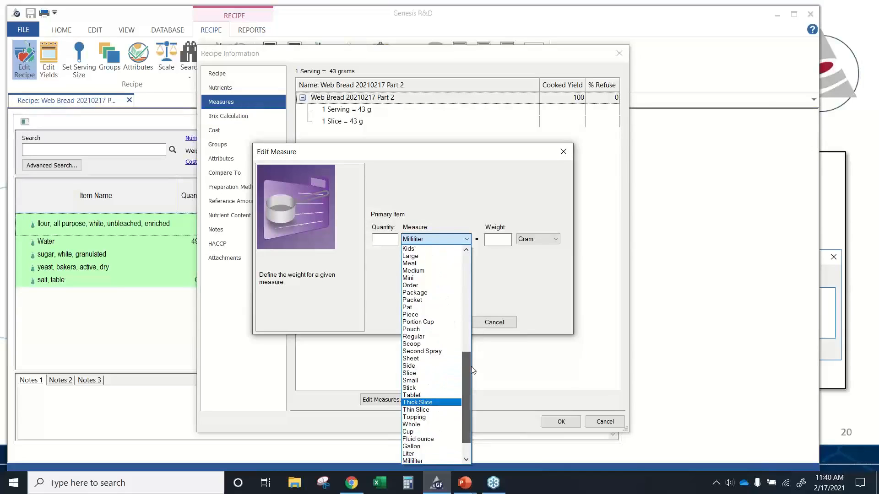
left_click(500, 302)
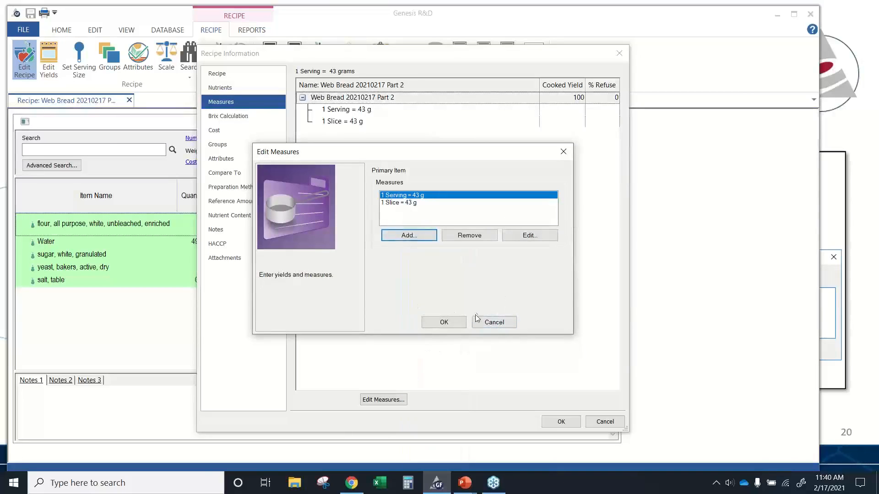
left_click(504, 322)
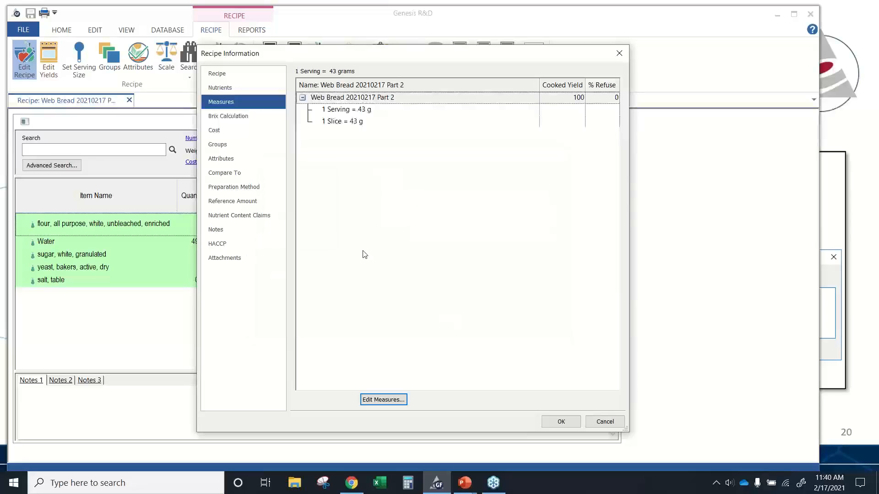
left_click(218, 118)
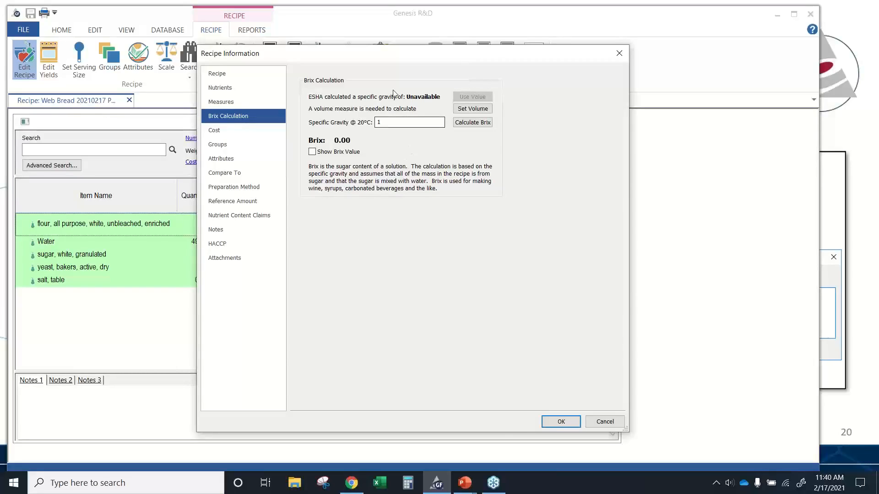
left_click(226, 133)
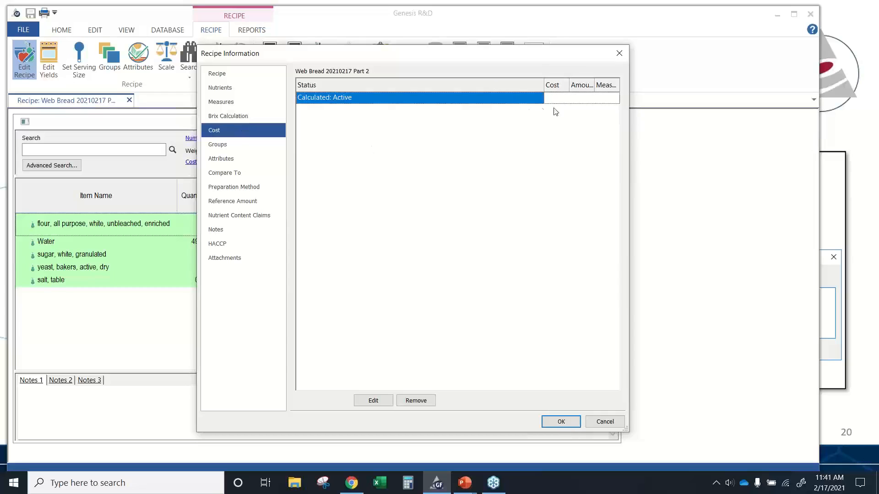
left_click(367, 401)
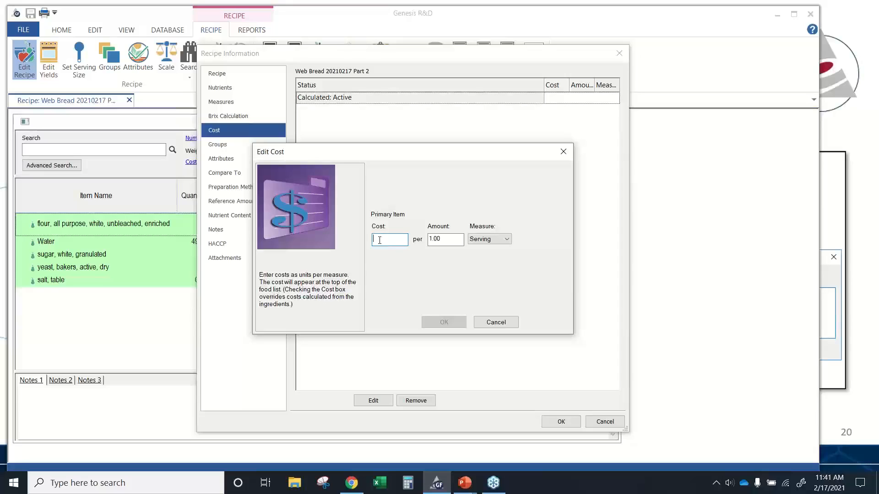
left_click(491, 240)
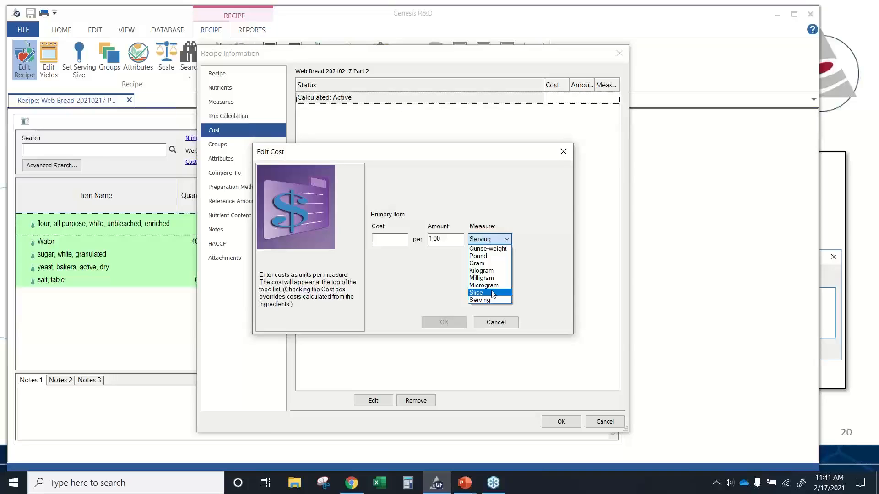
left_click(493, 319)
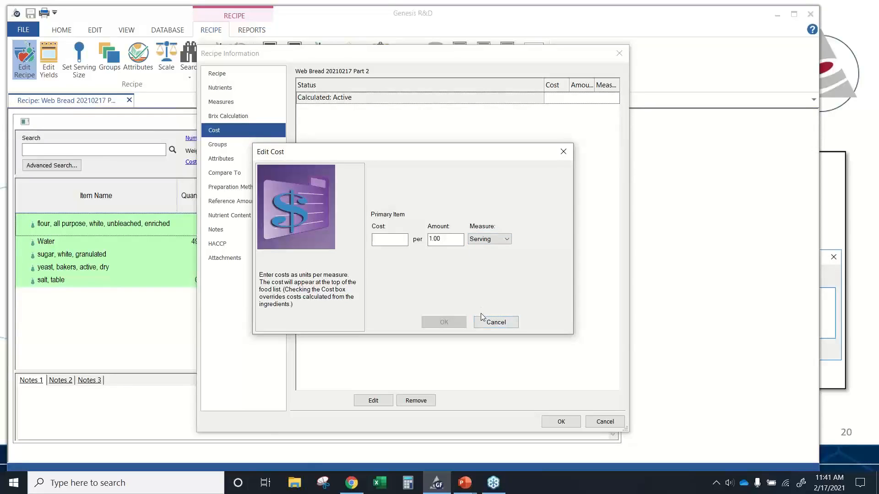
left_click(484, 323)
- Assign the recipe to the Kosher and Vegetarian/Lactovo characteristic groups
left_click(233, 146)
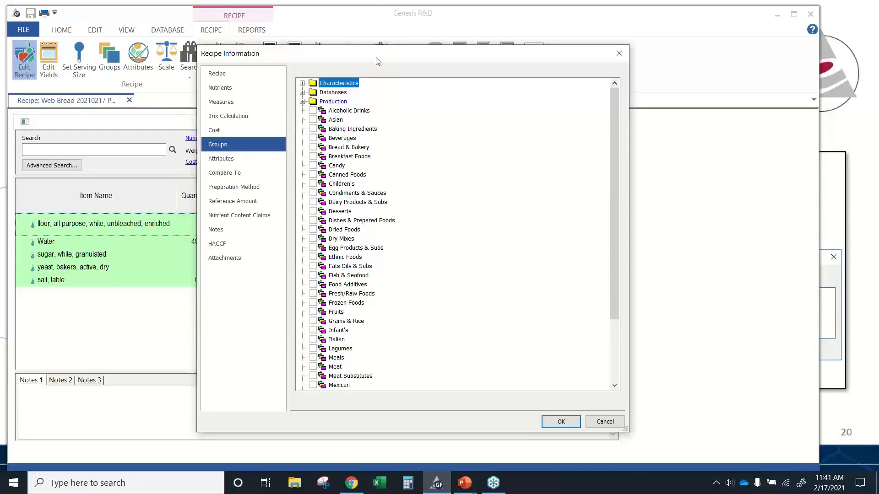
left_click(303, 83)
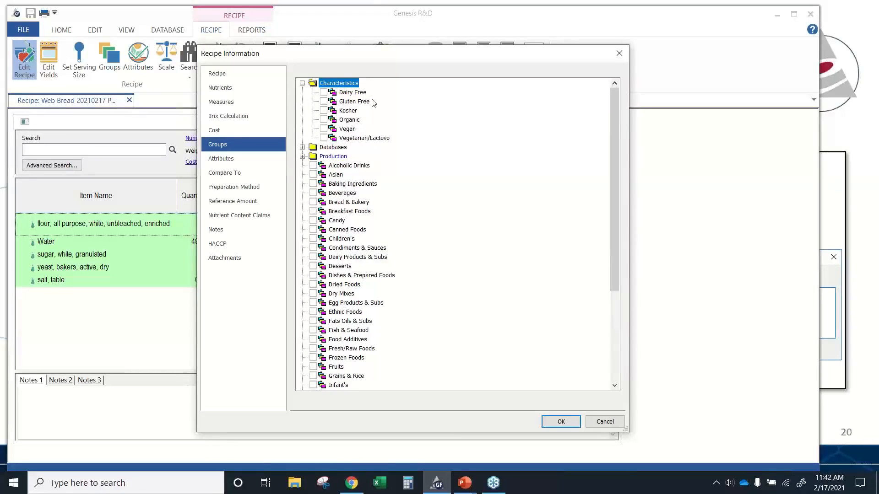
left_click(323, 92)
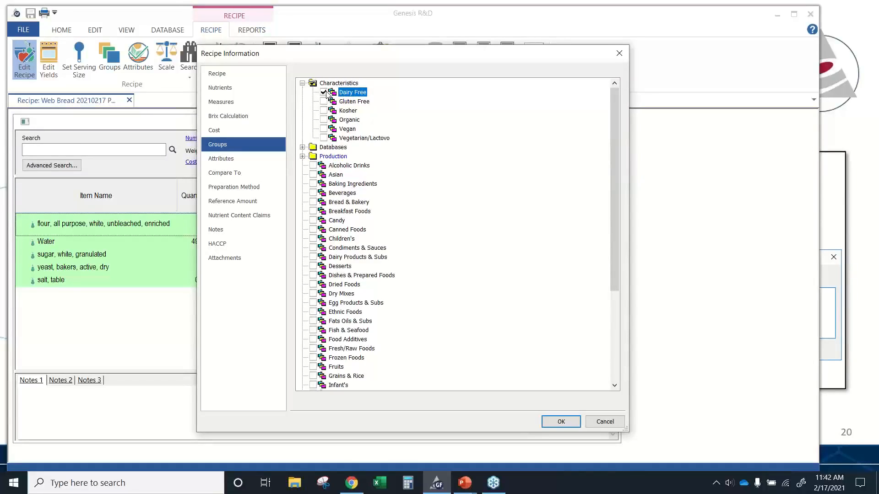
left_click(325, 93)
left_click(324, 111)
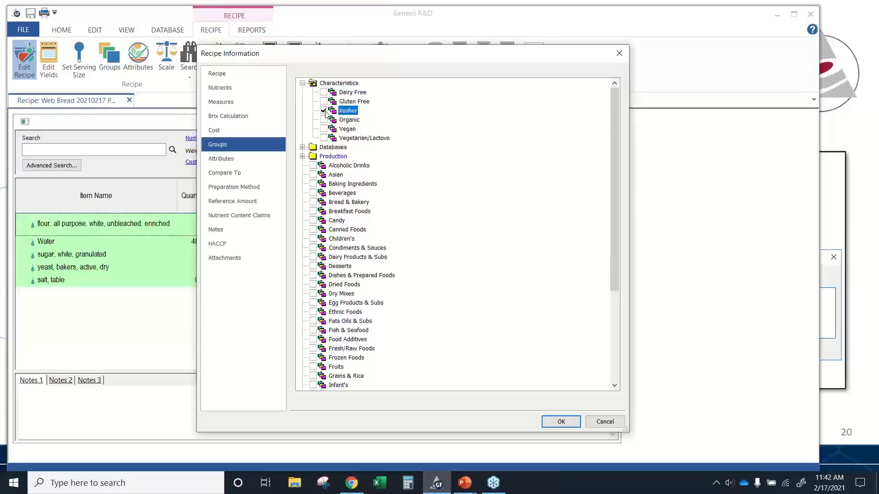
left_click(324, 139)
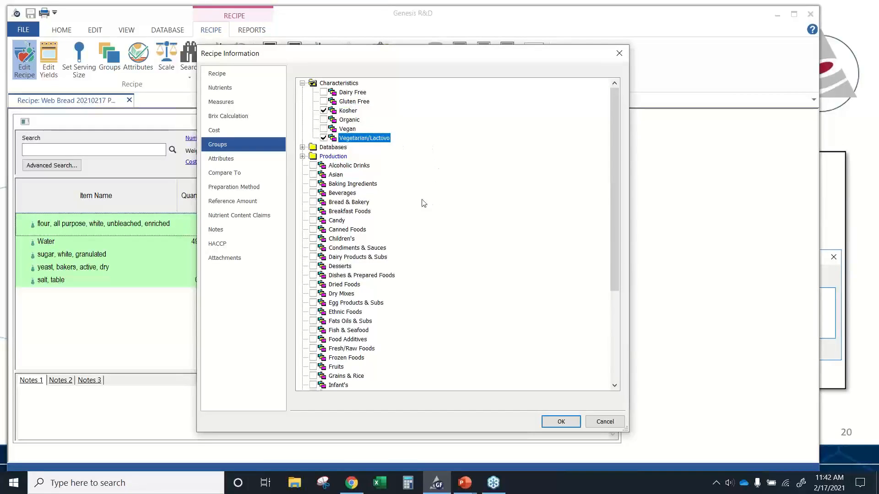
- Add the recipe to the Bread & Bakery group and the Production QA group
left_click(315, 203)
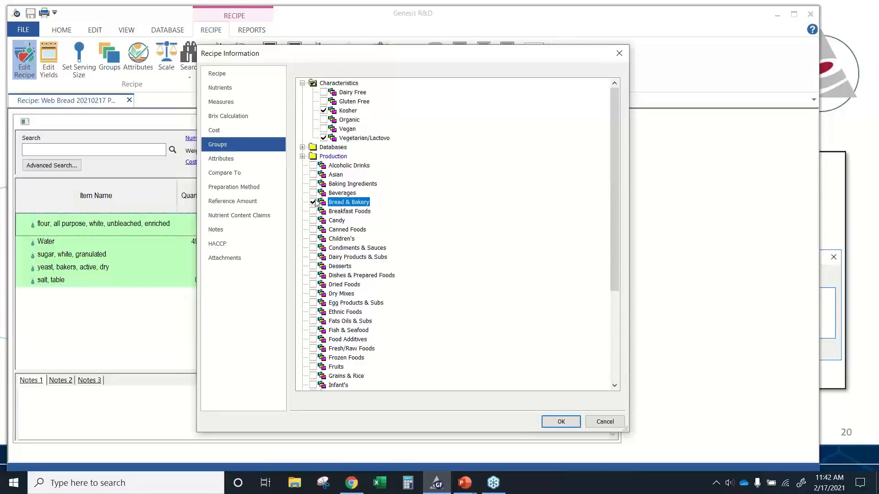
double_click(316, 157)
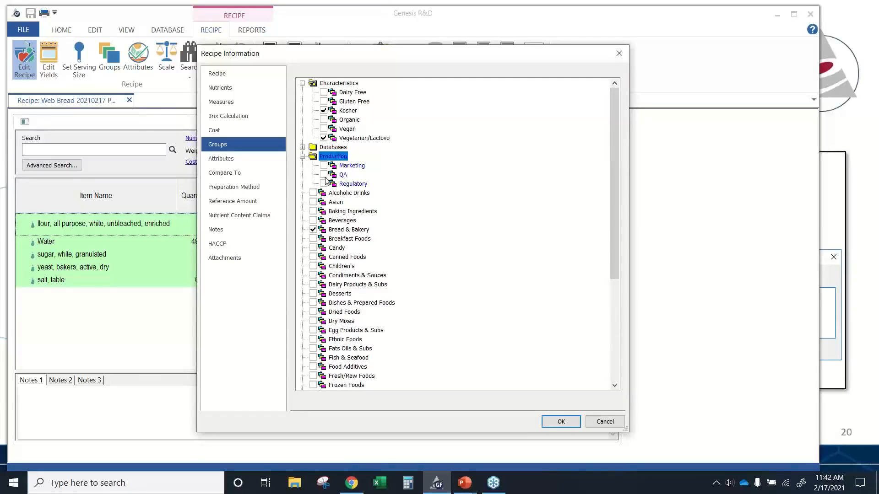
left_click(324, 175)
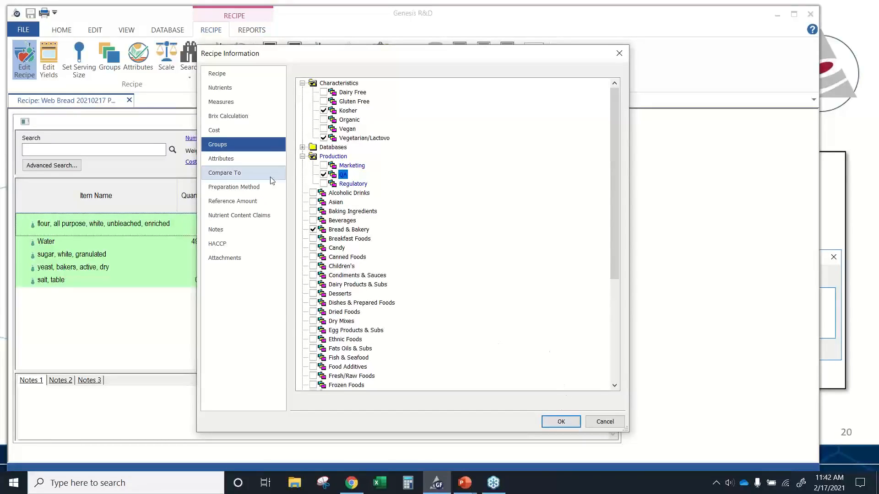
left_click(231, 154)
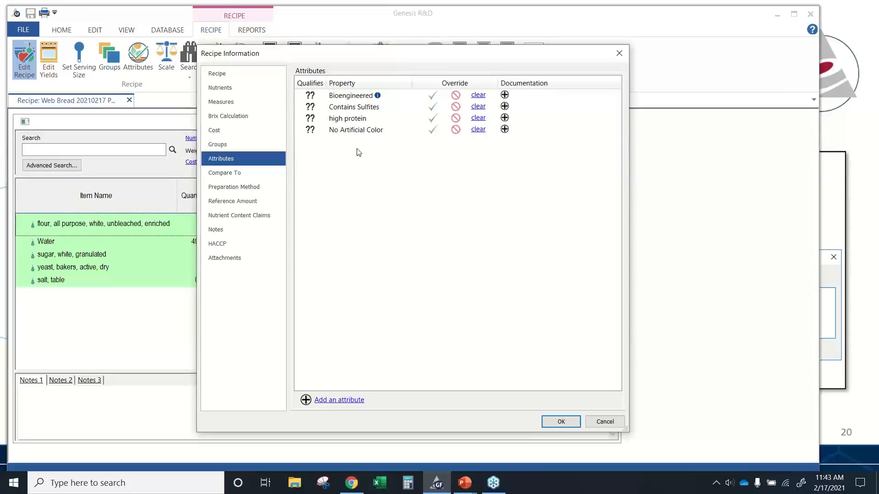
left_click(344, 399)
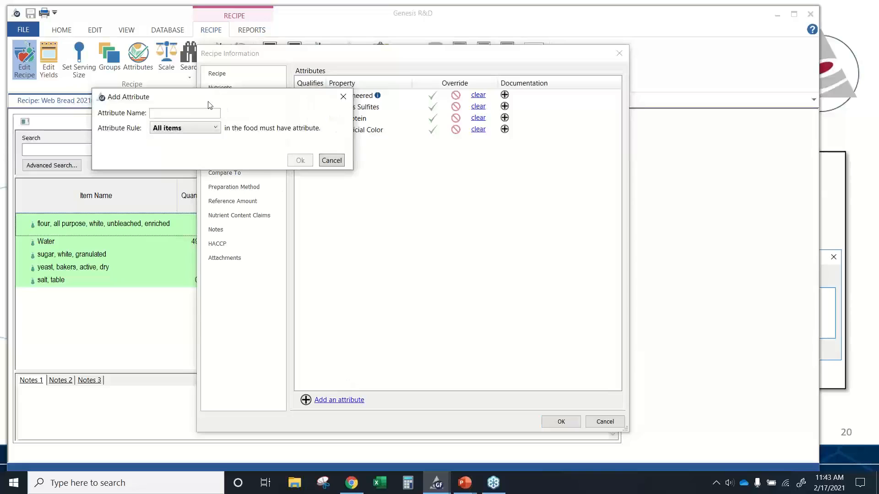
left_click_drag(208, 98, 320, 160)
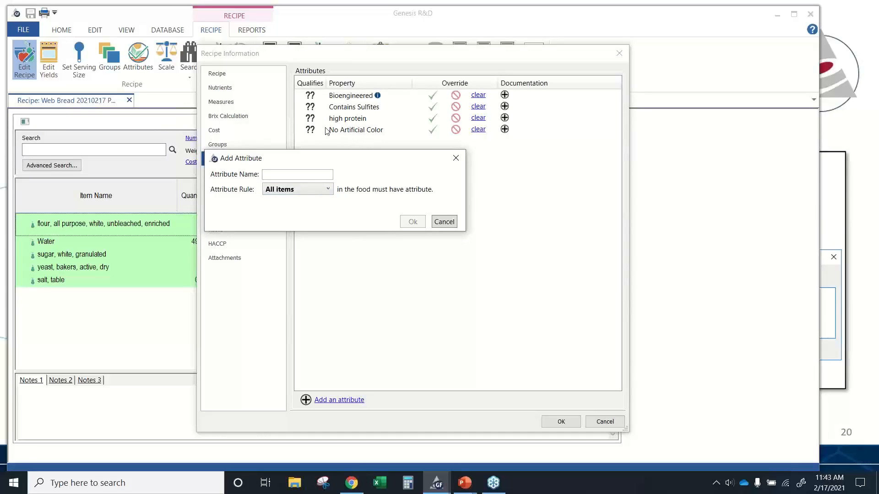
left_click(319, 192)
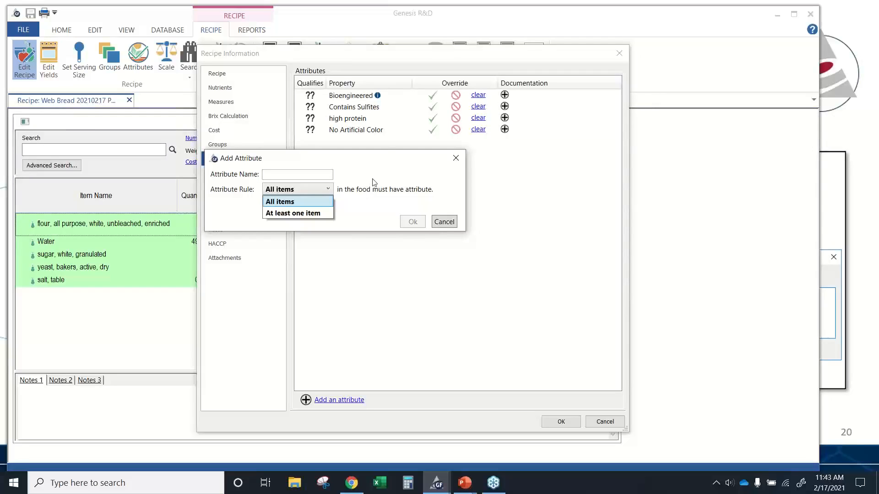
left_click(566, 201)
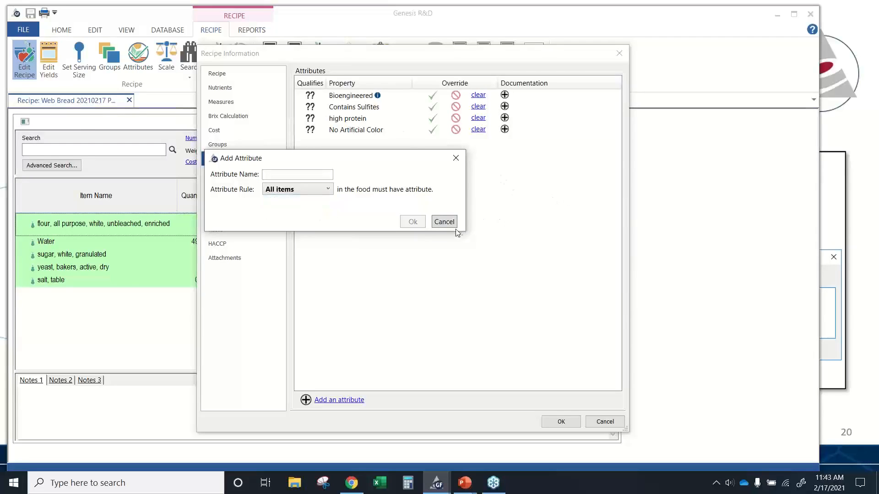
left_click(443, 222)
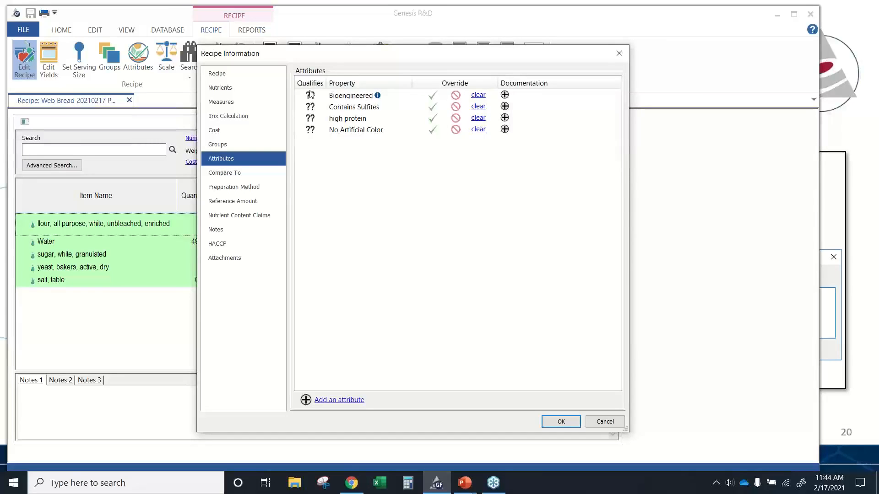
- Override the Bioengineered attribute so the recipe does not qualify for it
left_click(432, 95)
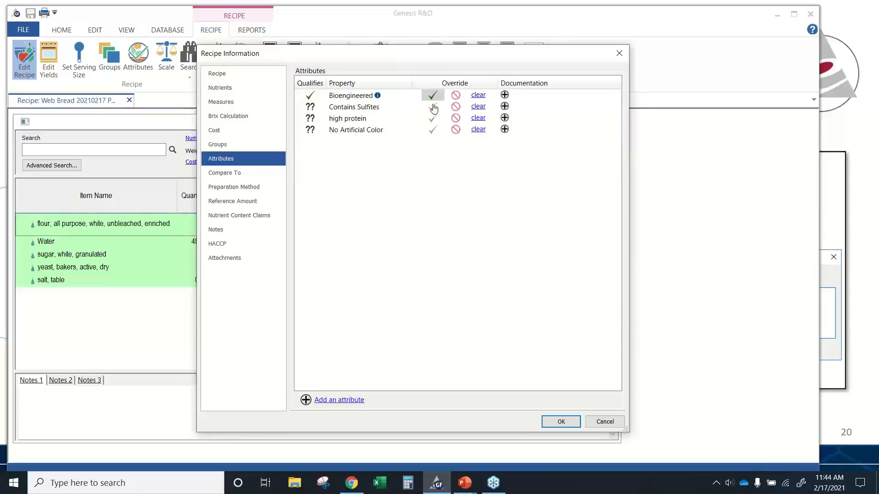
left_click(456, 96)
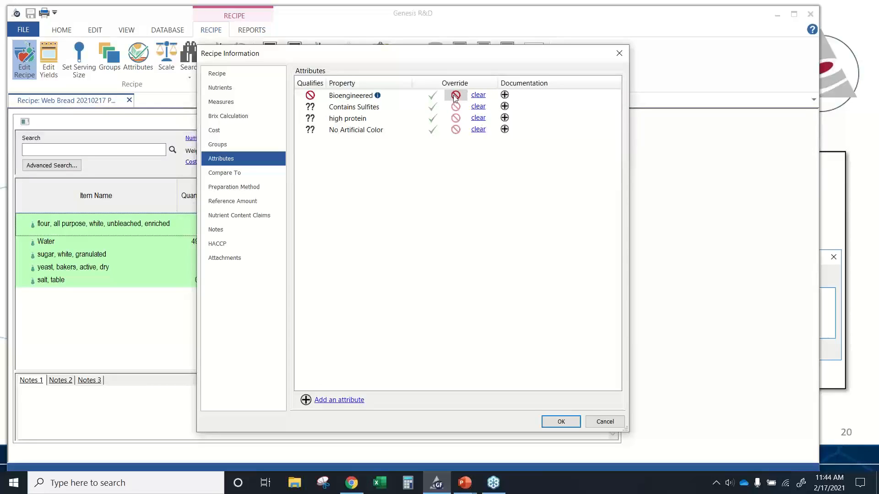
left_click(431, 98)
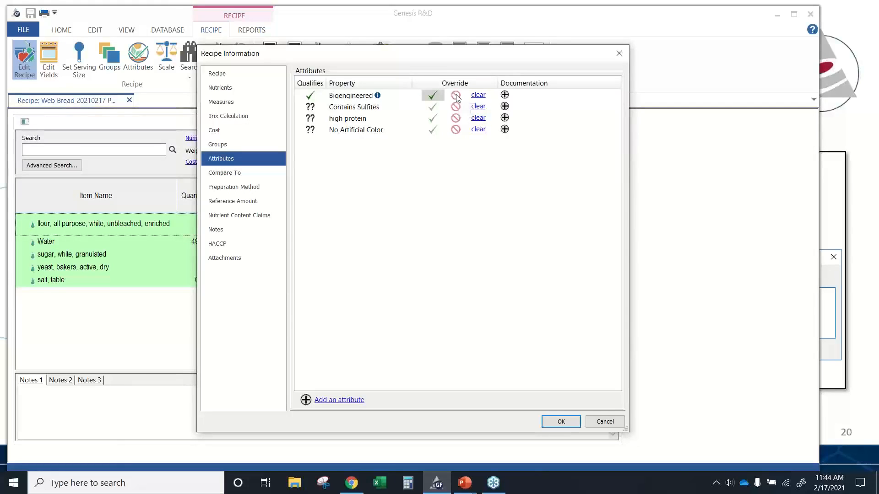
left_click(456, 96)
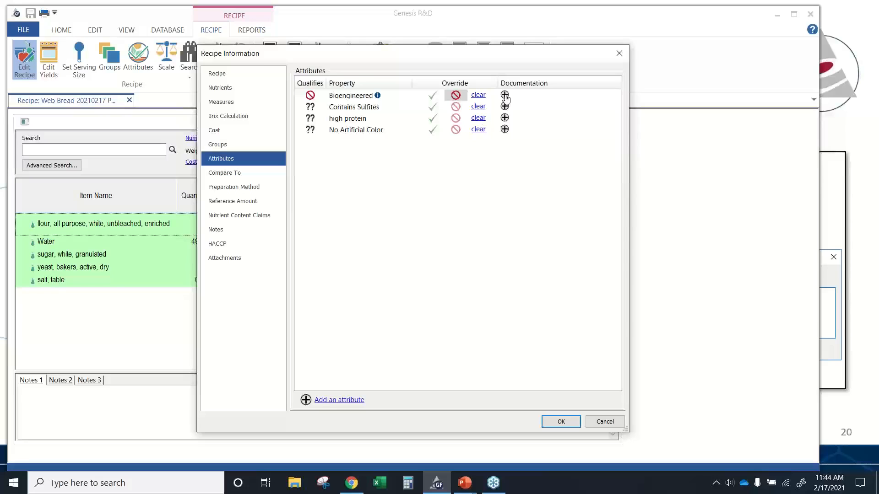
- Look over the Compare To nutrient profile options for the recipe
left_click(223, 174)
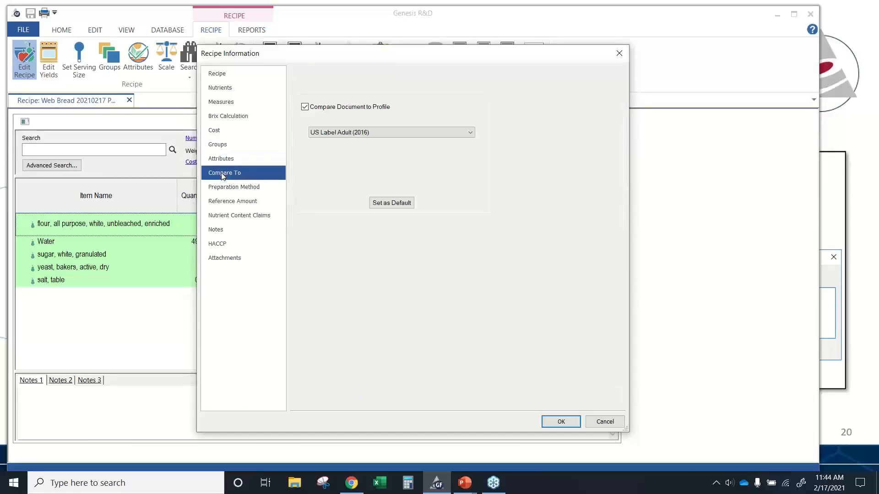
left_click(401, 134)
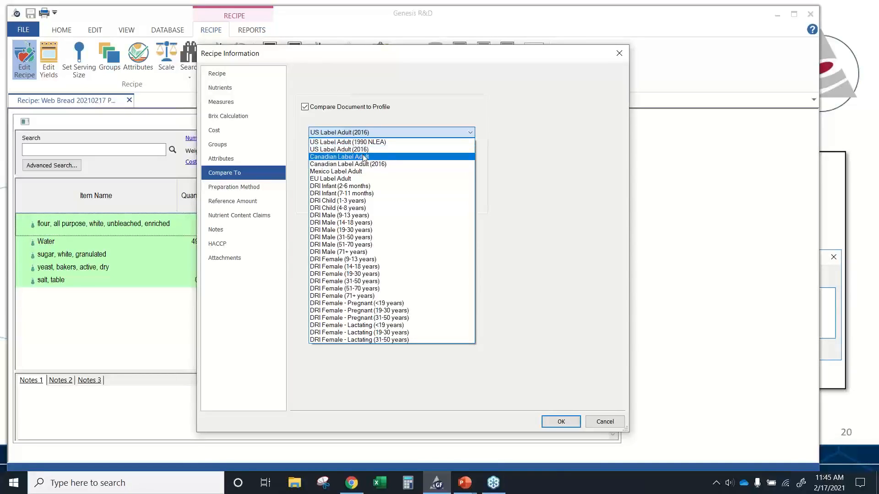
left_click(257, 177)
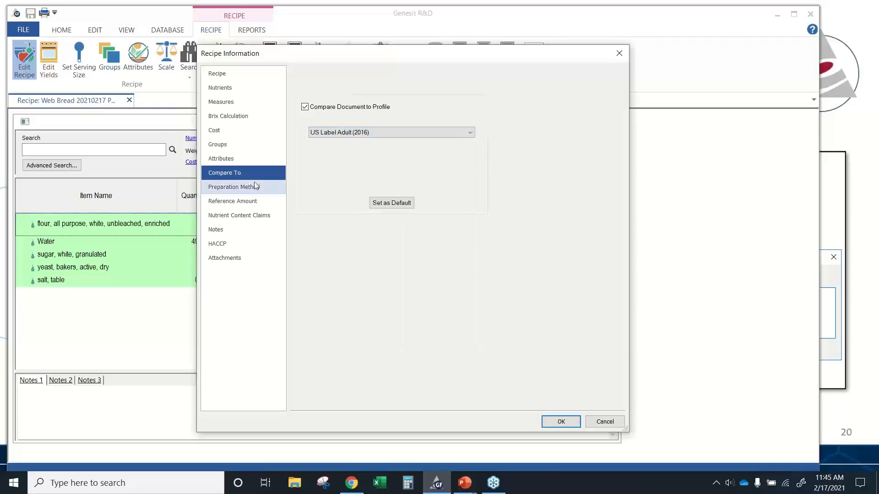
- Enable the reference amount for the recipe
left_click(253, 189)
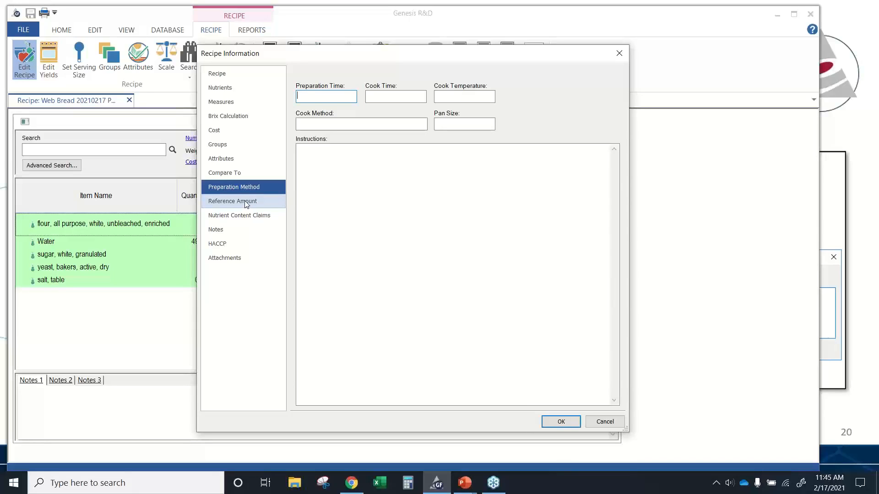
left_click(246, 203)
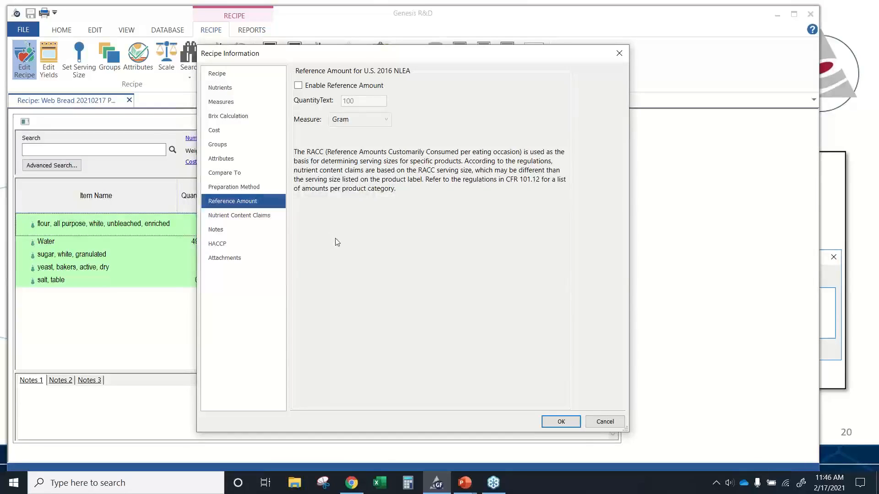
left_click(298, 86)
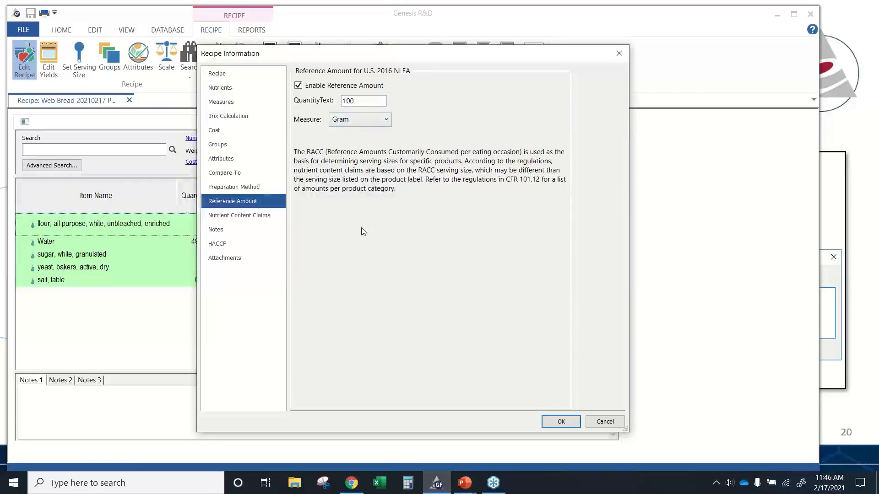
left_click(257, 214)
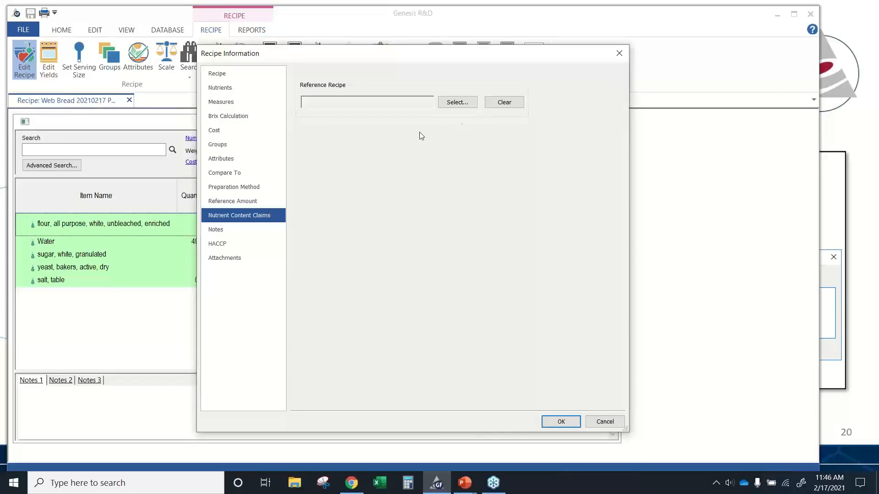
left_click(463, 103)
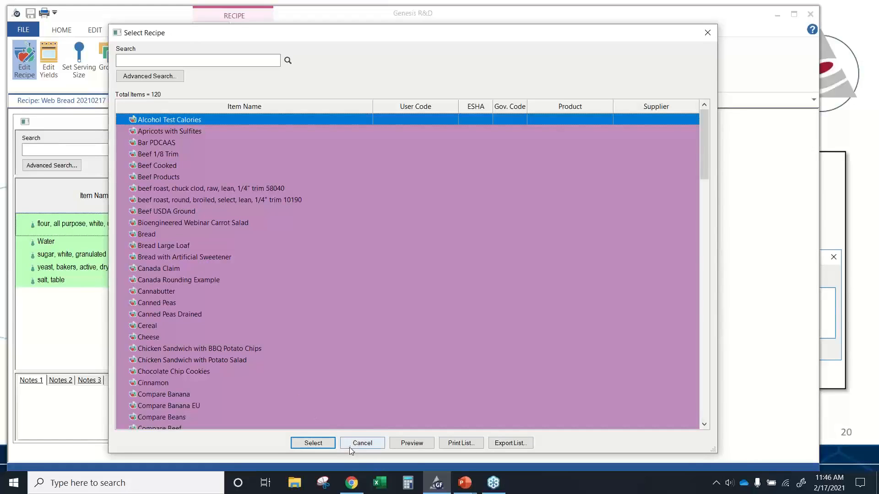
left_click(361, 443)
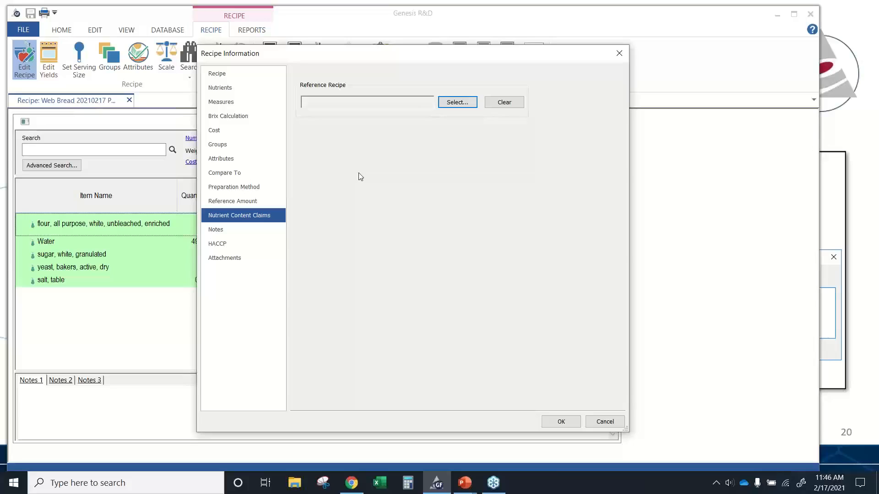
- Rename the recipe notes titles in preferences: Notes 1 to Internal and Notes 2 to External
left_click(239, 232)
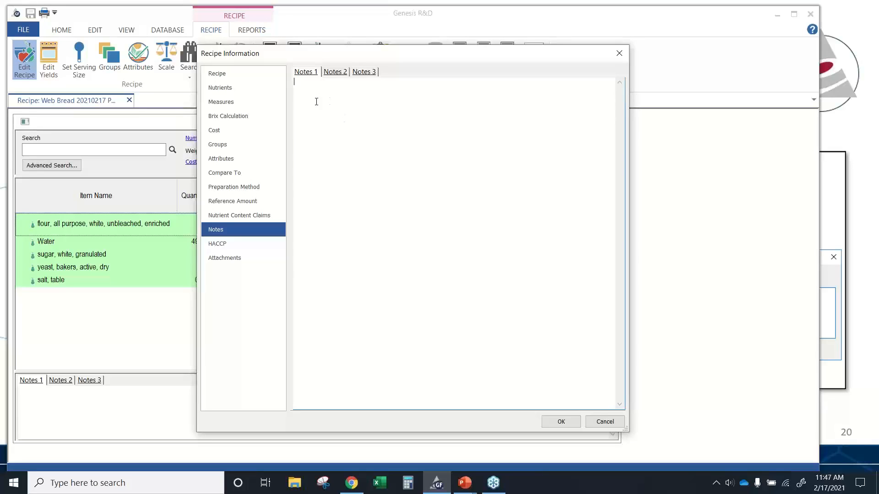
left_click(306, 74)
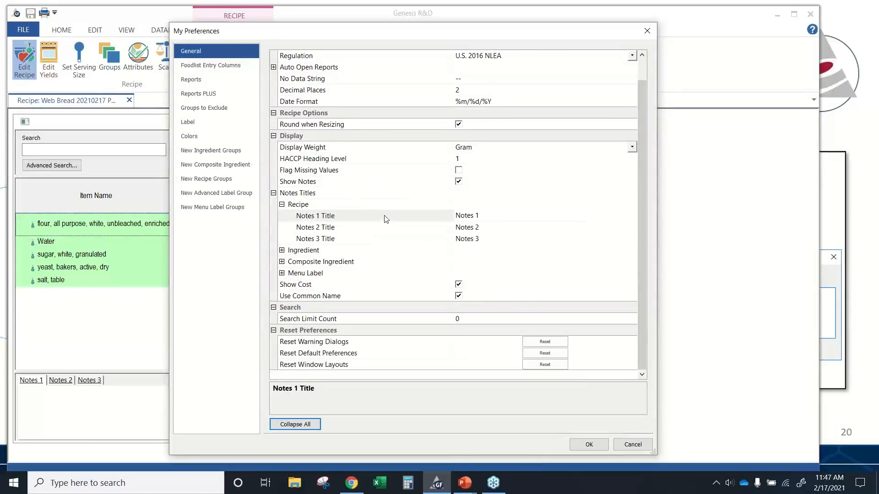
left_click(480, 218)
left_click_drag(480, 218, 454, 216)
type("I")
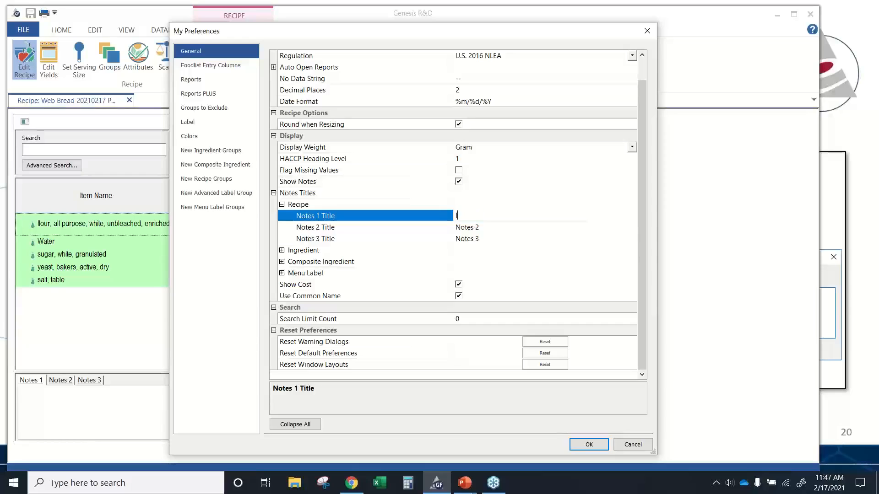
type("nternal")
left_click(482, 227)
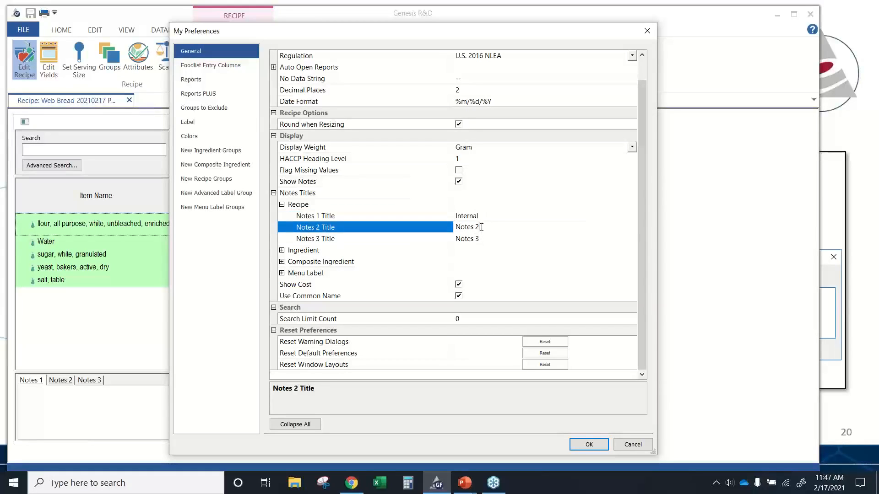
key("BackSpace")
key("BackSpace")
key("BackSpace")
key("BackSpace")
key("BackSpace")
key("BackSpace")
key("BackSpace")
type("External")
left_click(589, 445)
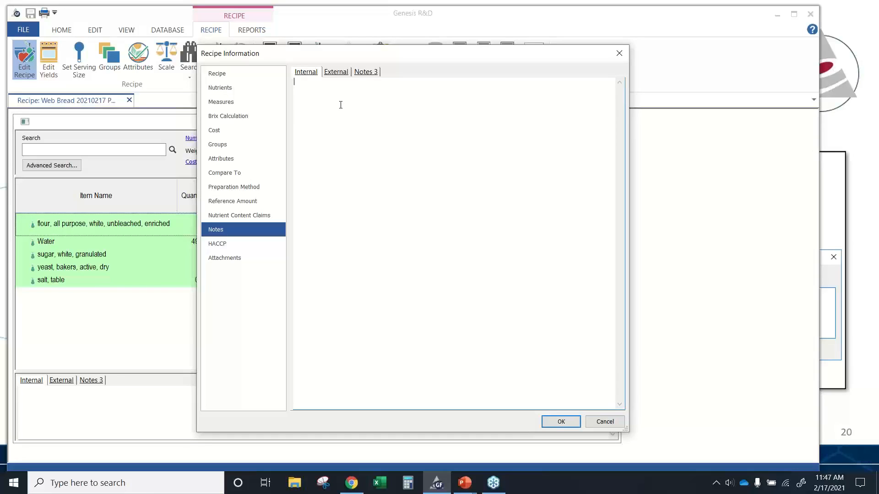
- Browse the HACCP designations under Hot > Casseroles > Food Handling and the attachments page, then close the recipe information
left_click(232, 244)
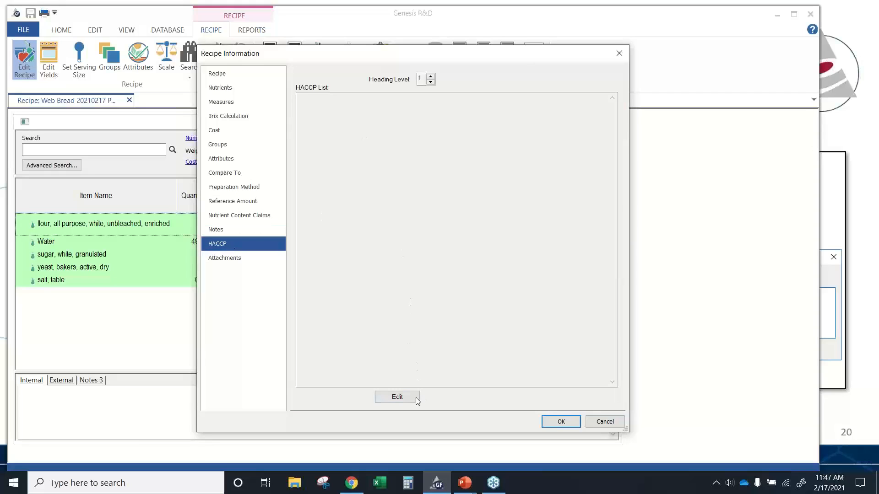
left_click(409, 397)
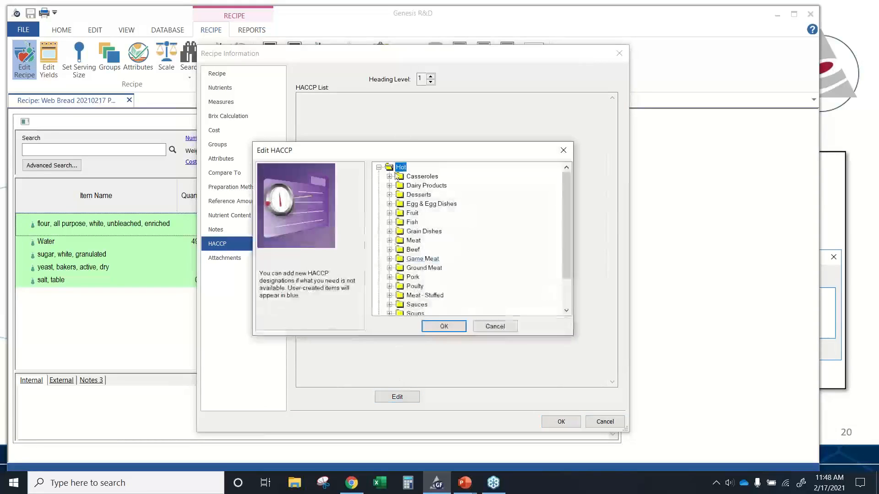
left_click_drag(407, 148, 384, 82)
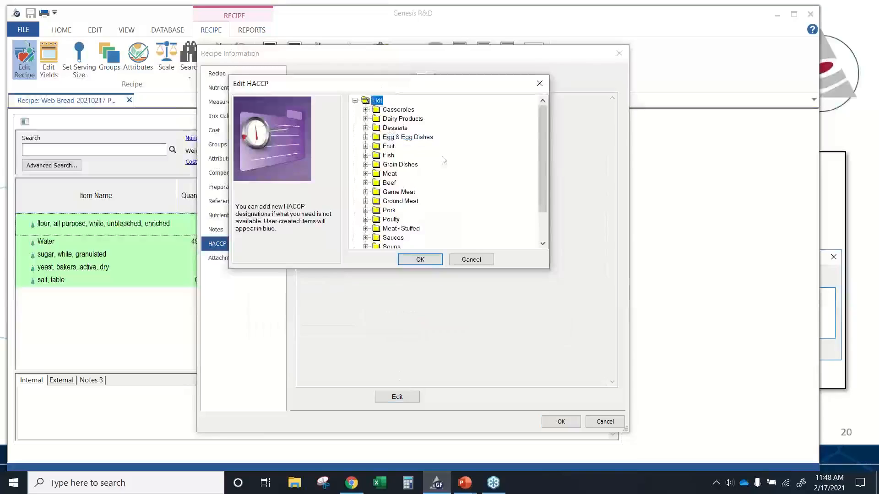
left_click_drag(543, 163, 544, 191)
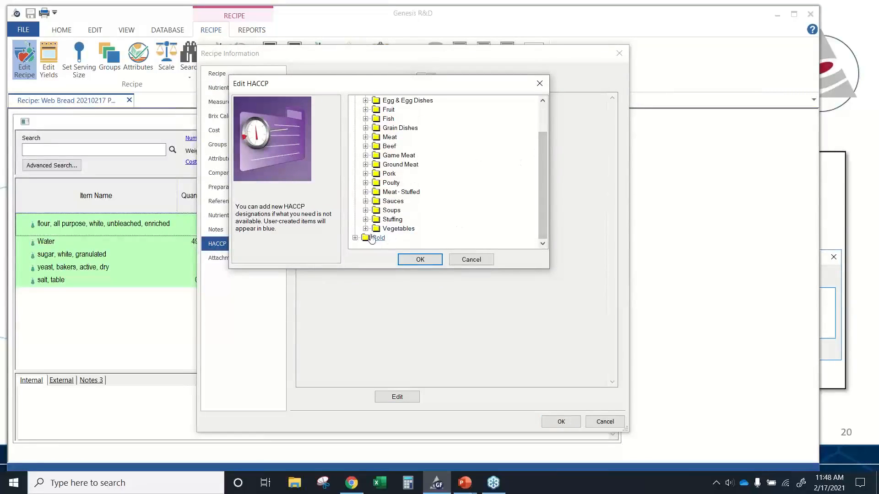
left_click_drag(542, 204, 542, 176)
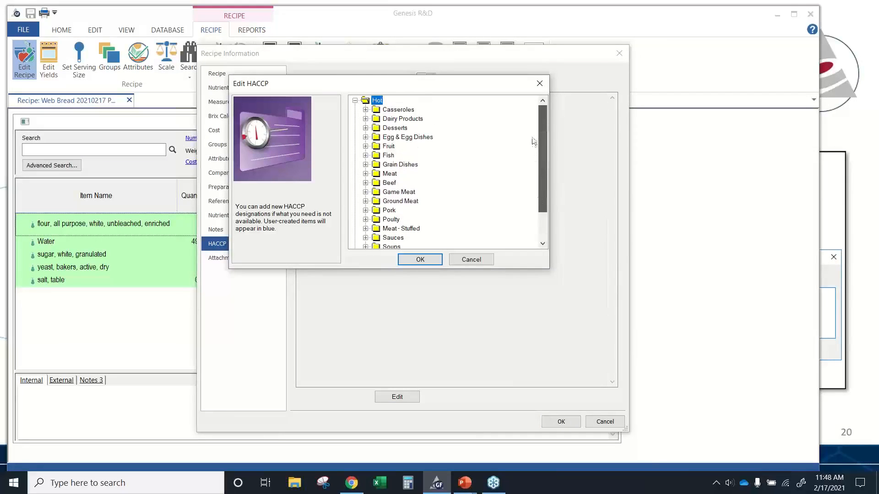
left_click(366, 110)
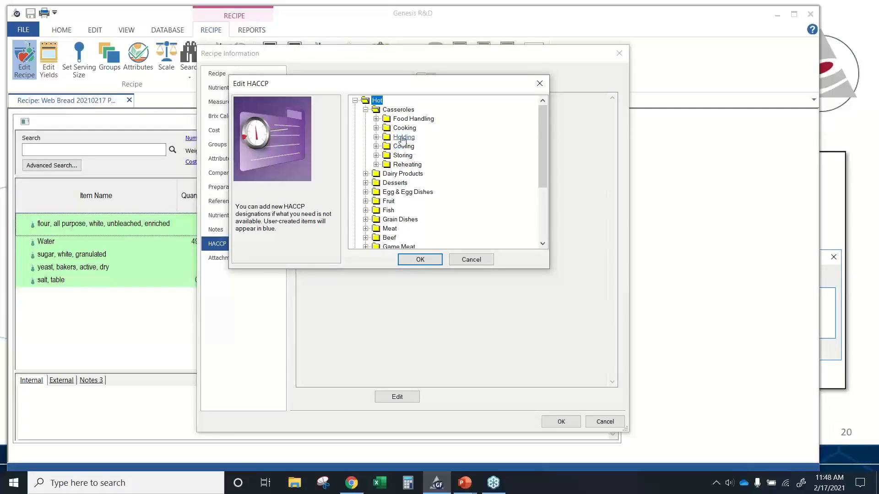
left_click(378, 120)
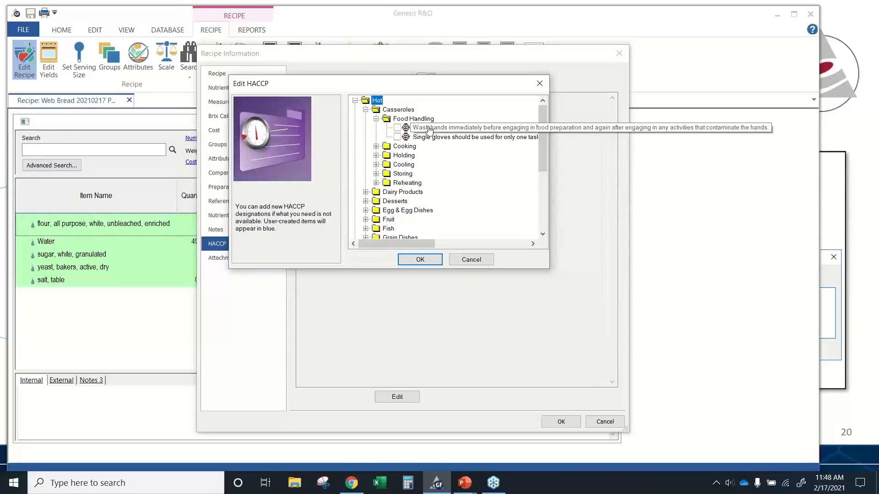
left_click(471, 259)
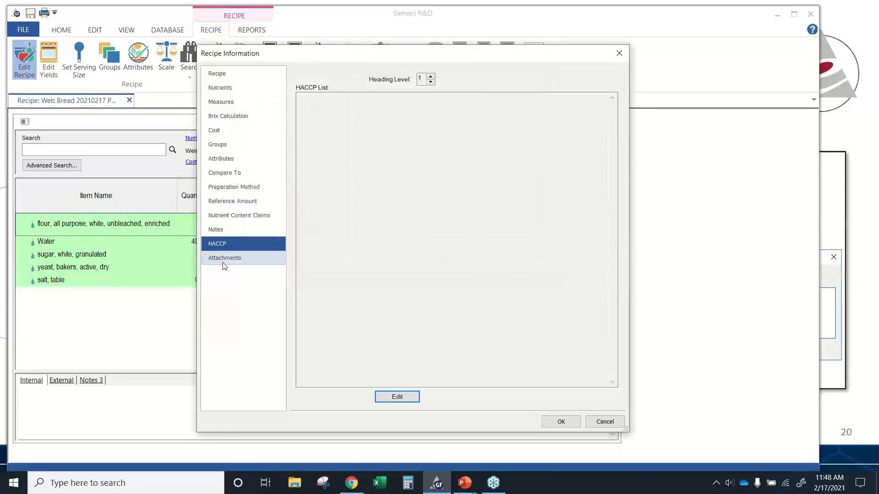
left_click(224, 260)
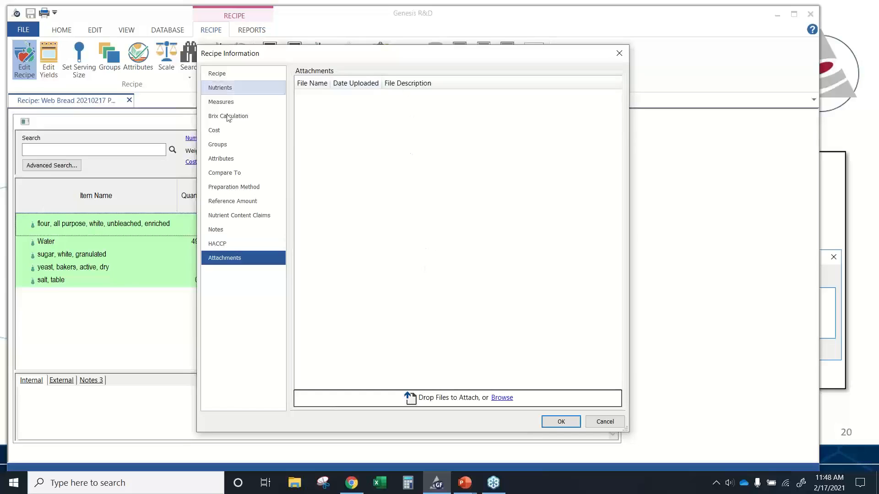
left_click(611, 424)
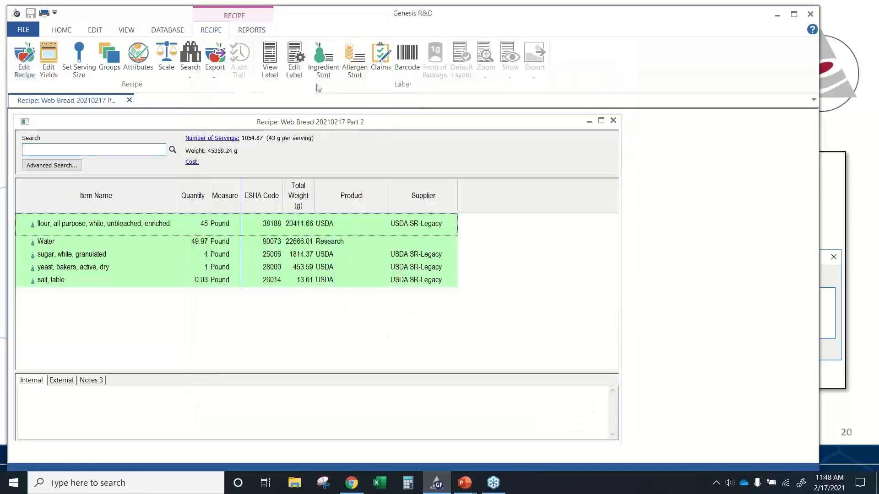
- Open a spreadsheet nutrient report for the Web Bread recipe
left_click(251, 30)
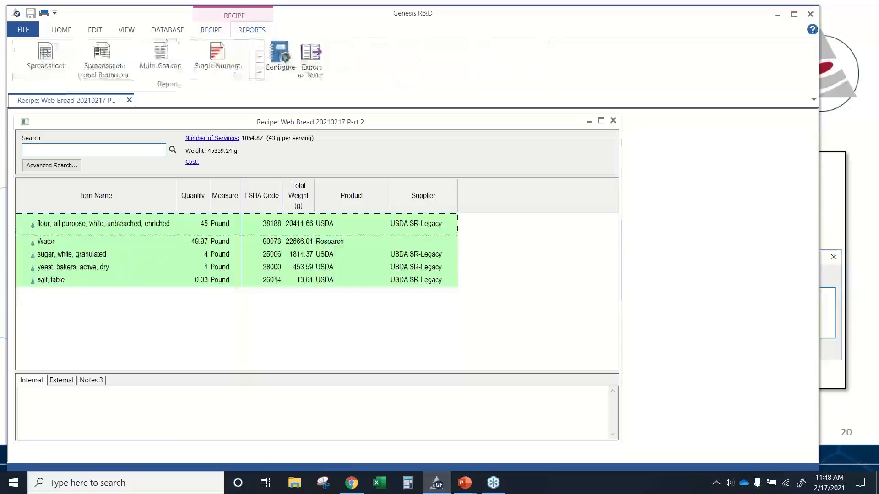
left_click(47, 59)
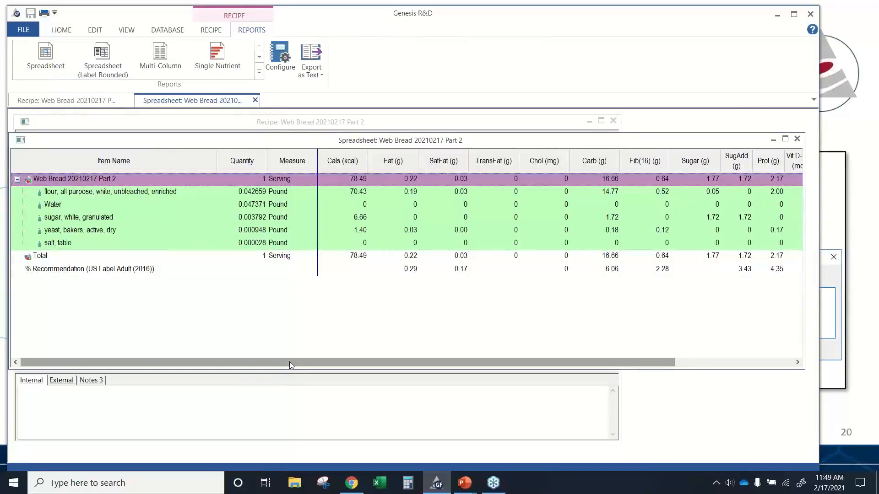
left_click_drag(289, 361, 382, 362)
- Add 2 pounds of the butter, unsalted for butter top bread ingredient to the recipe and save it
left_click(62, 103)
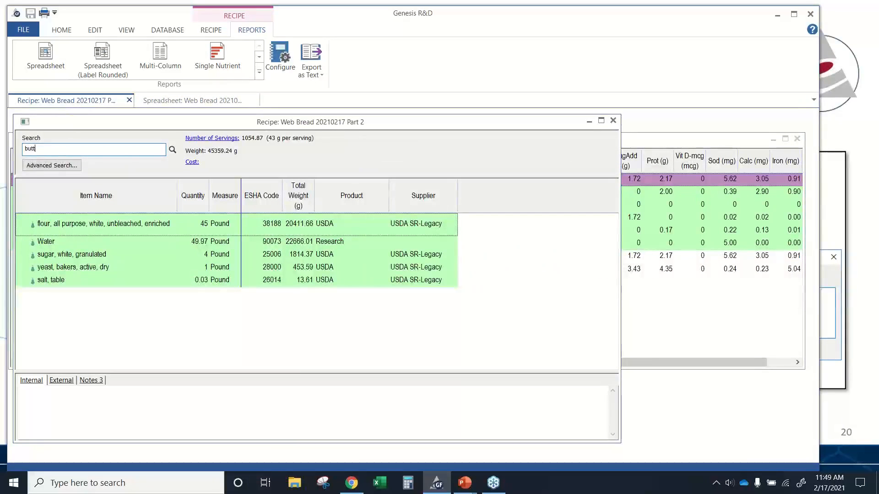
type("butter butter top")
key("Return")
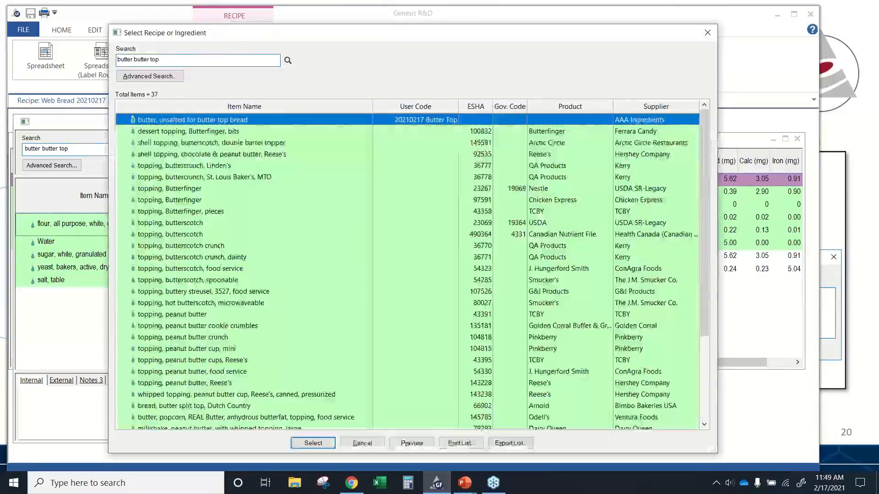
left_click(218, 143)
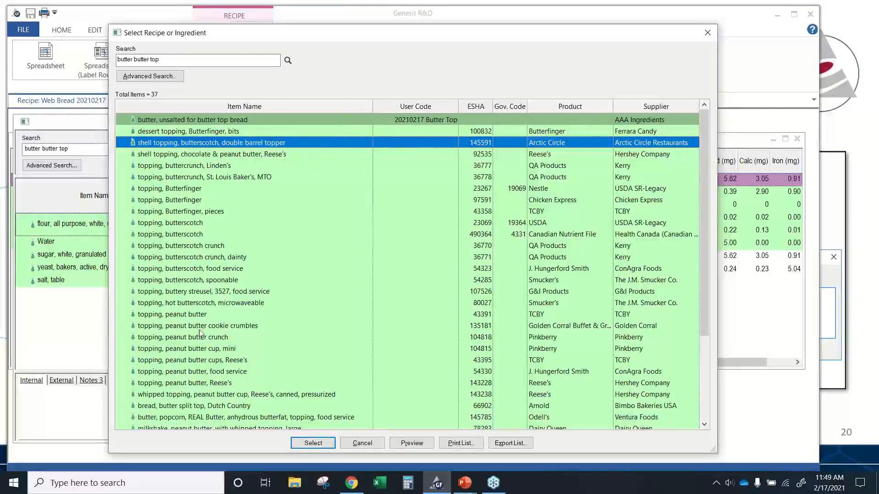
double_click(296, 119)
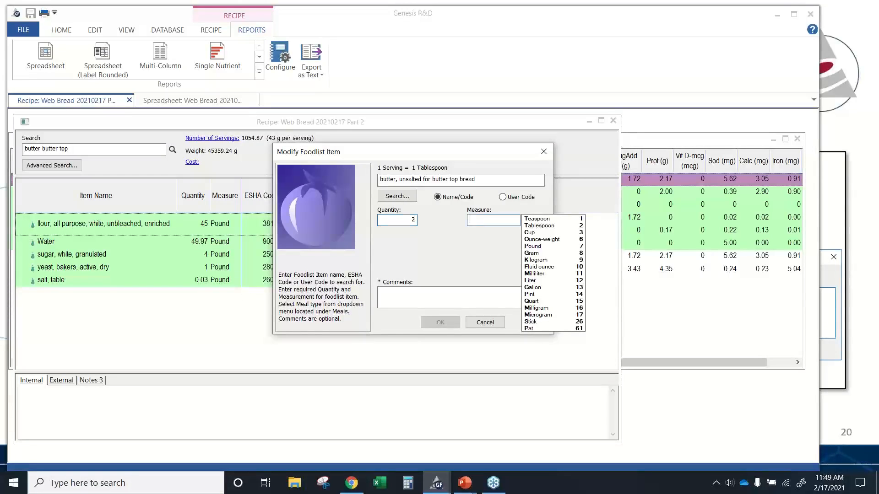
type("p")
key("Return")
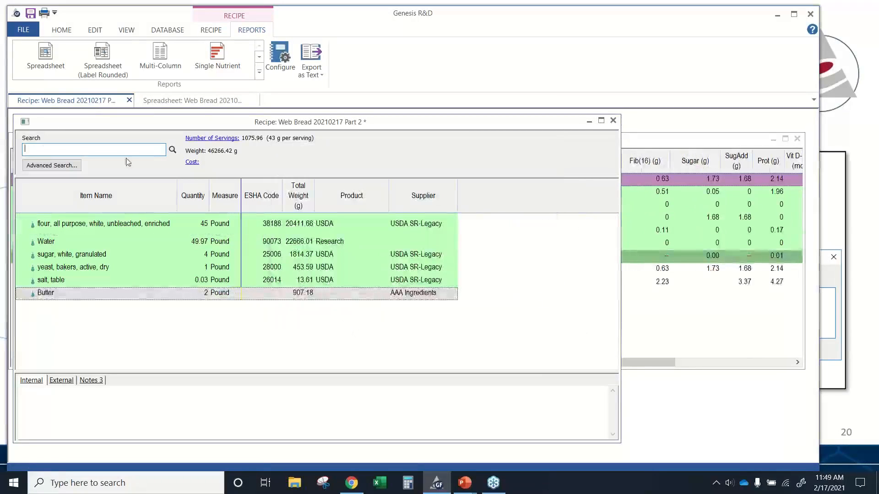
left_click(30, 13)
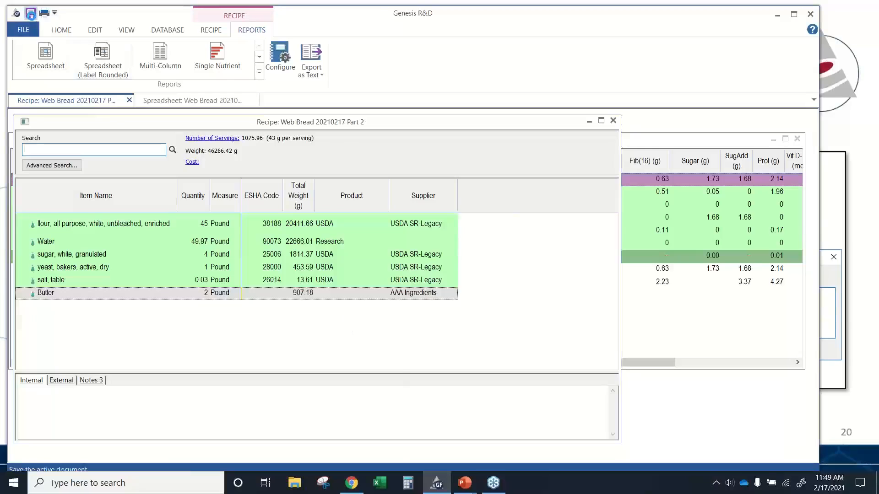
- Review the spreadsheet report's nutrient columns for the updated recipe
left_click(400, 277)
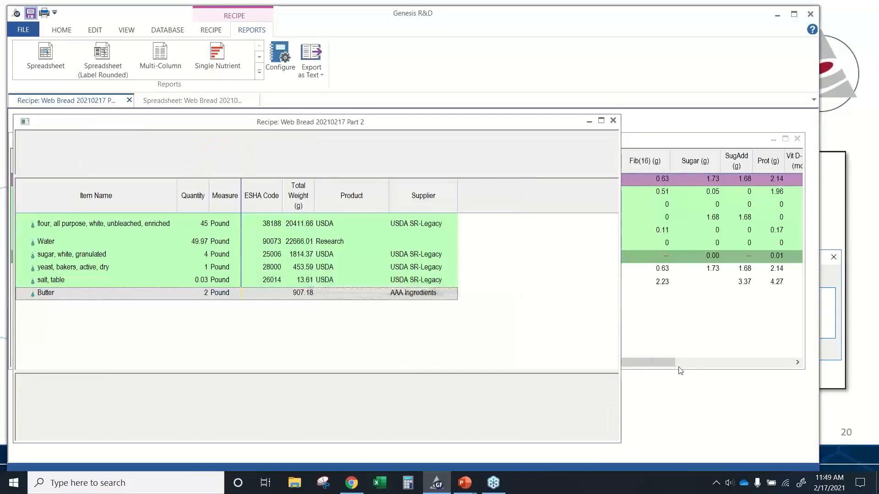
left_click(666, 360)
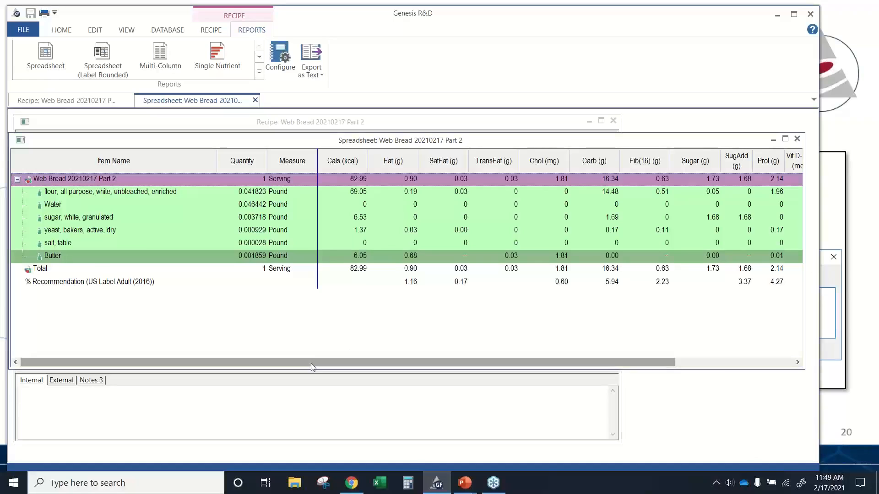
left_click_drag(312, 363, 355, 357)
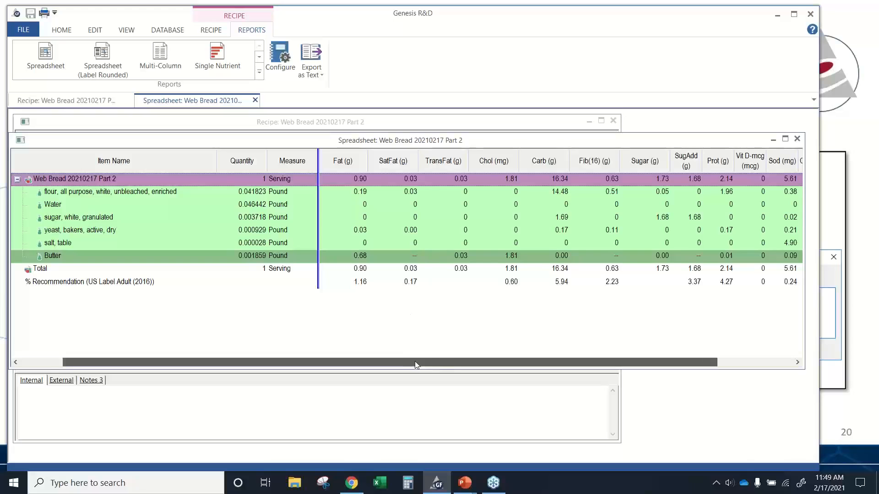
left_click_drag(417, 365, 531, 358)
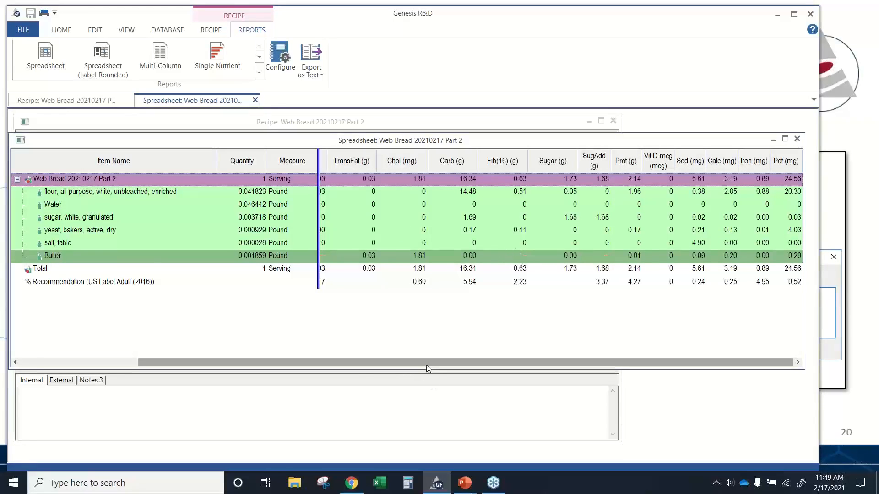
left_click_drag(426, 364, 310, 364)
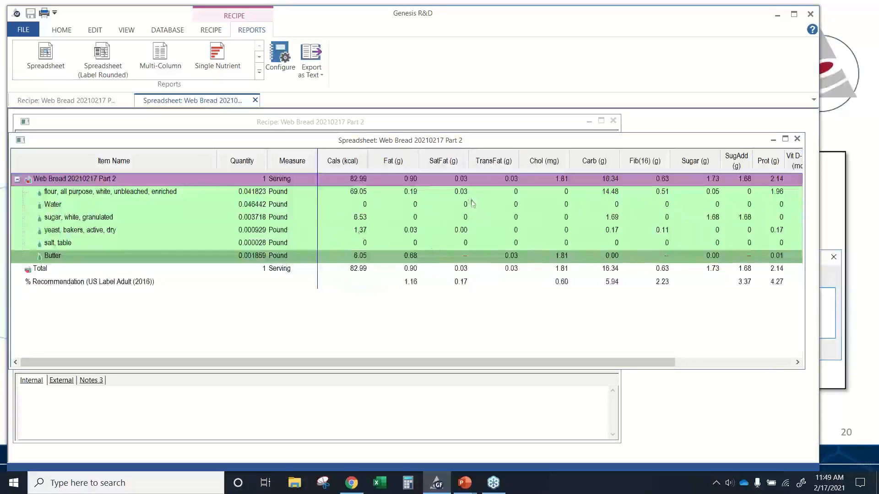
left_click_drag(502, 369, 620, 364)
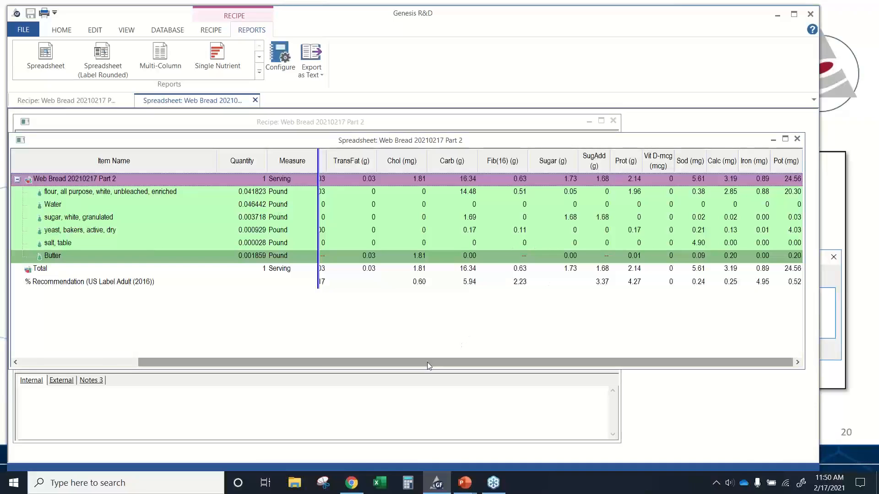
left_click_drag(426, 362, 310, 362)
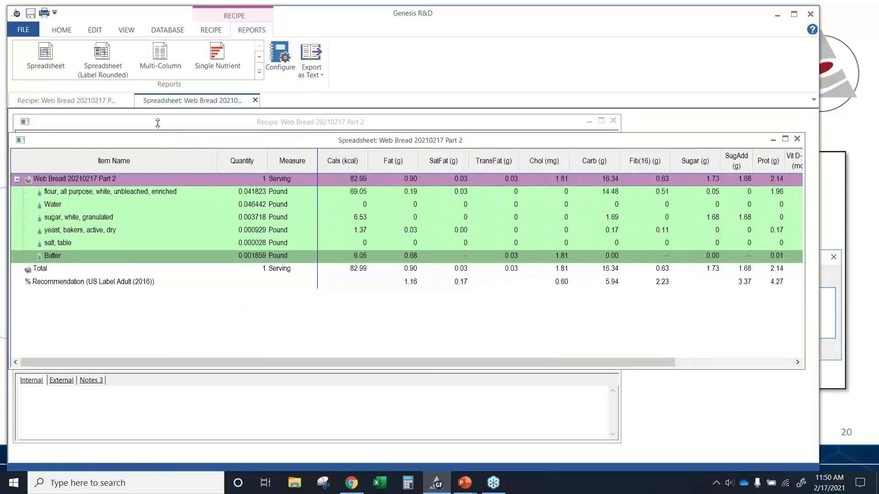
- Open the Butter ingredient from the recipe and view its nutrient values
left_click(115, 105)
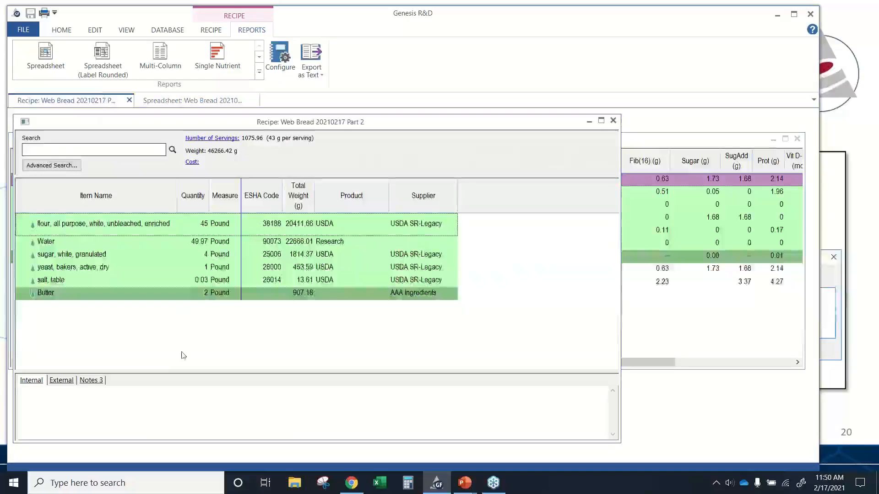
right_click(67, 294)
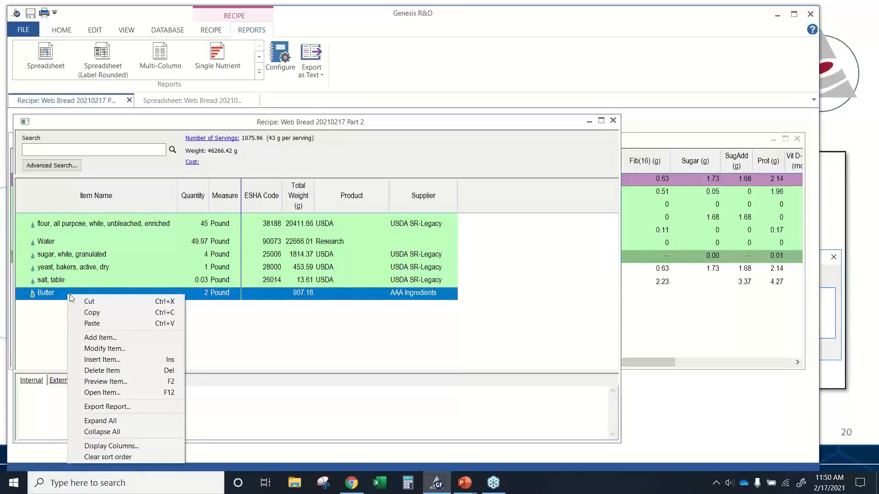
left_click(89, 392)
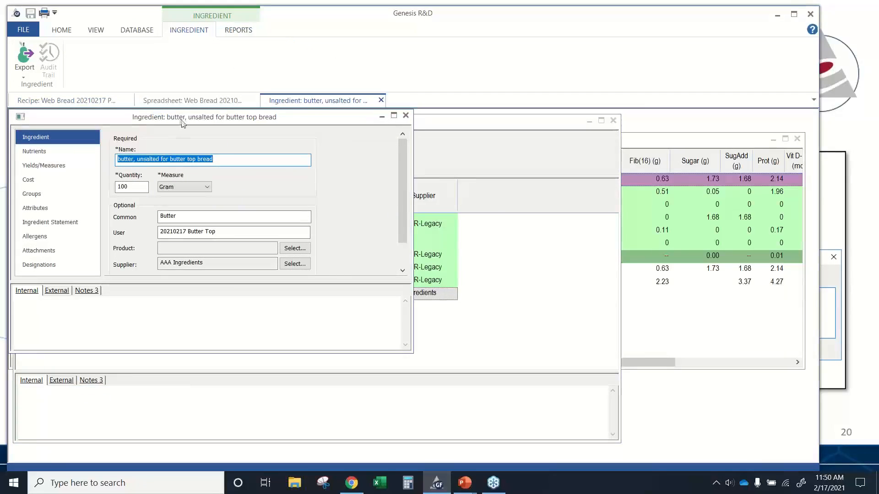
left_click(67, 157)
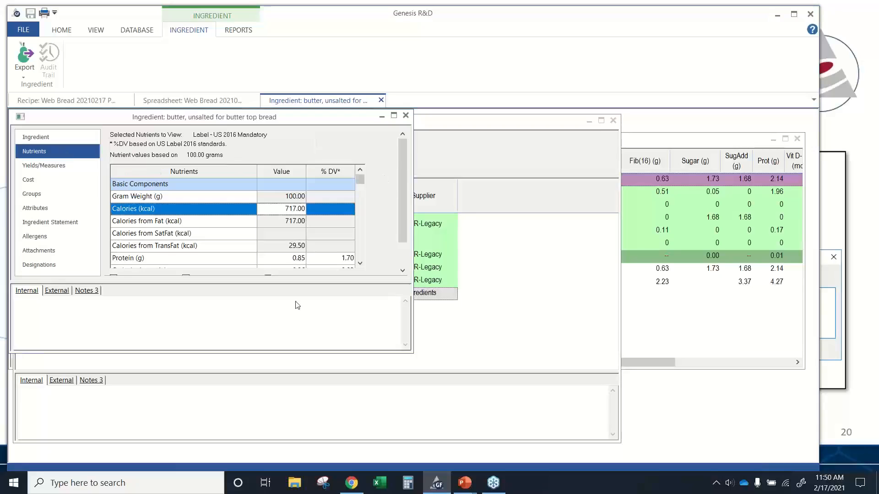
left_click_drag(291, 282, 255, 398)
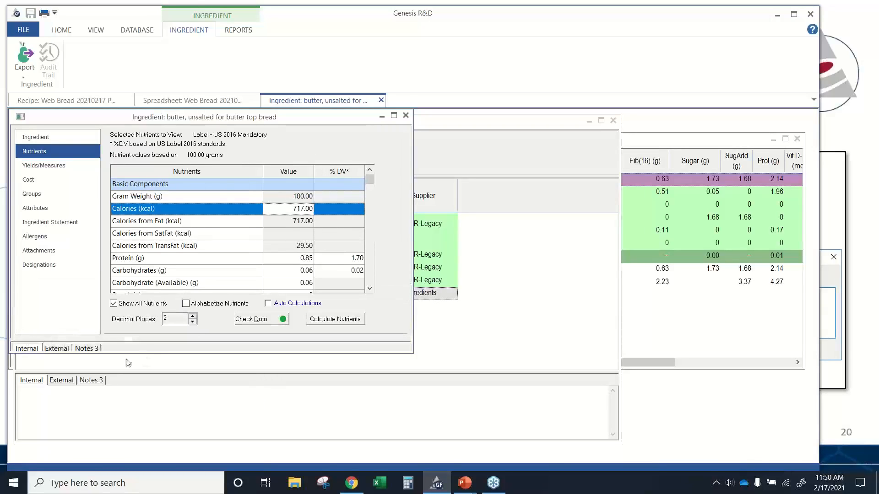
- Show only the label nutrients for the butter and set its Saturated Fat to 50.49 g
left_click(114, 304)
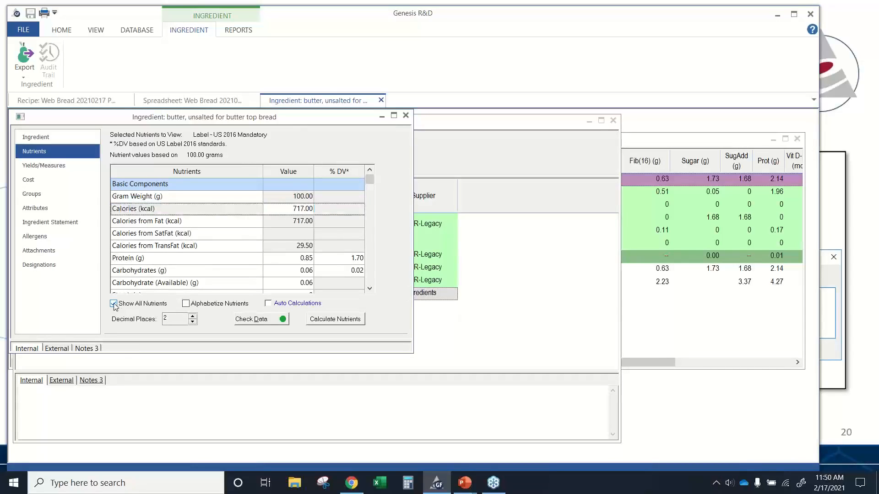
left_click_drag(372, 208, 369, 218)
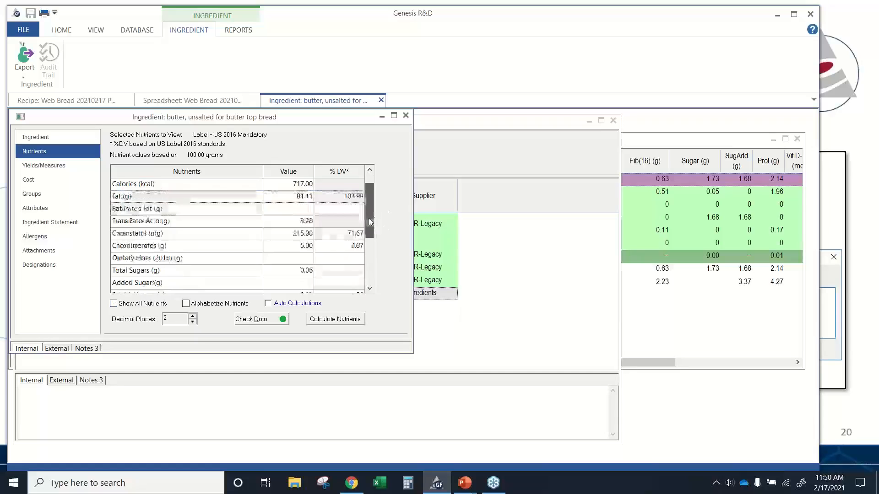
left_click(286, 196)
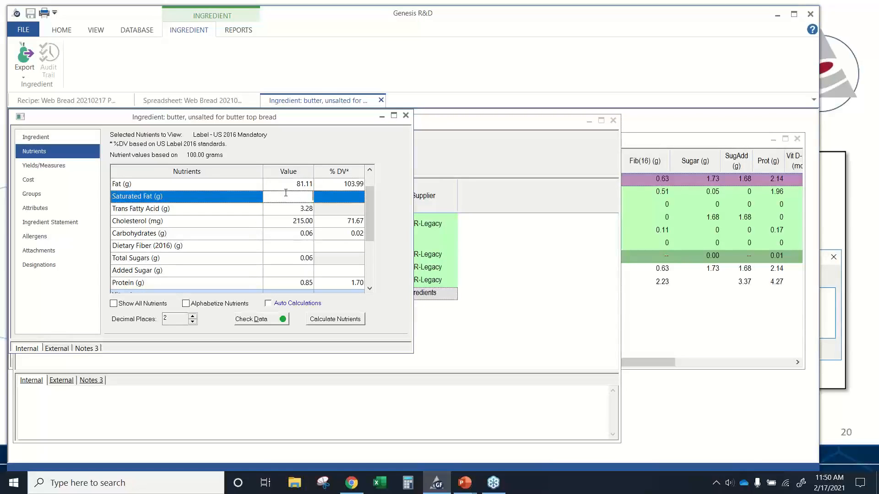
type("5")
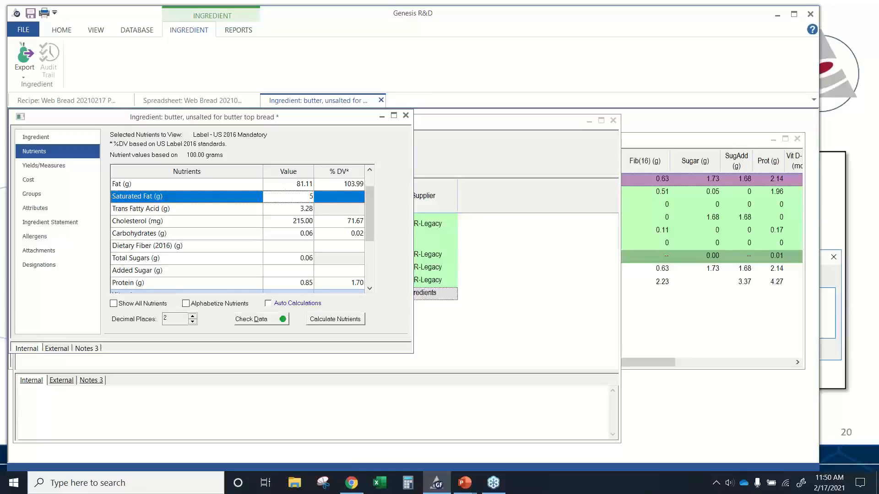
type("0.49")
- Enter 0 for the butter's Dietary Fiber (2016) and Added Sugar values
scroll(295, 247, "up", 1)
left_click(296, 247)
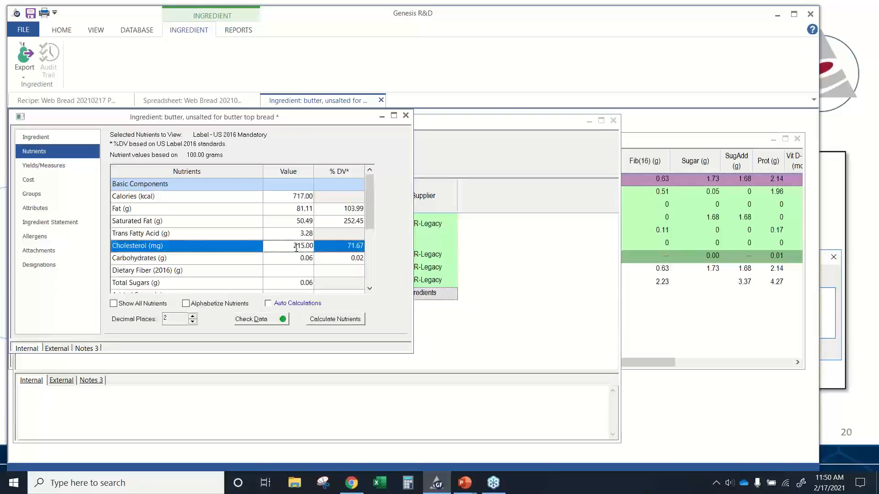
left_click(293, 270)
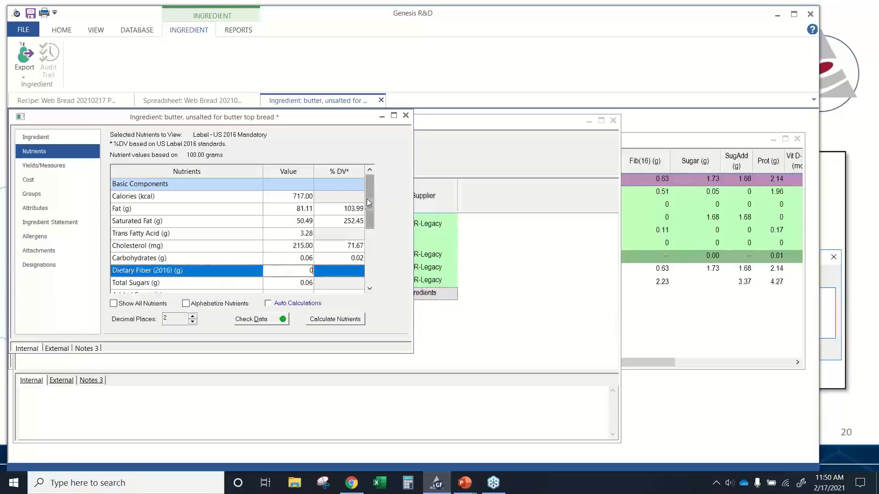
left_click_drag(367, 199, 369, 218)
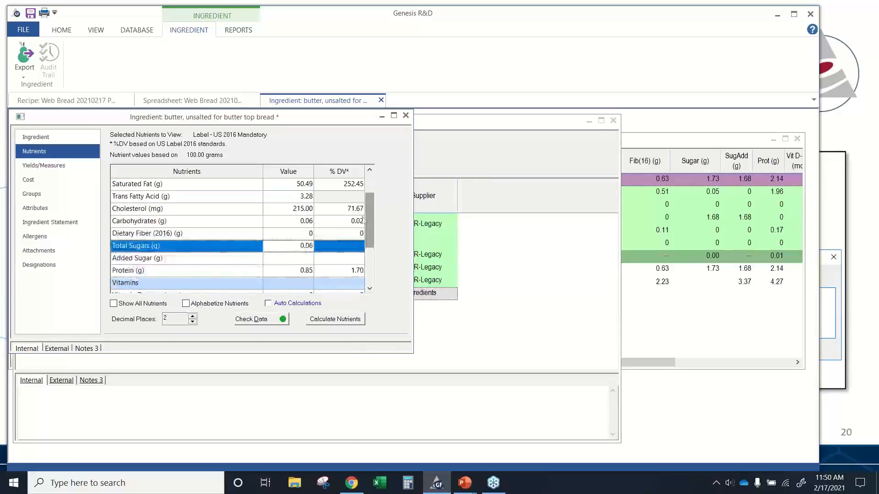
left_click(279, 259)
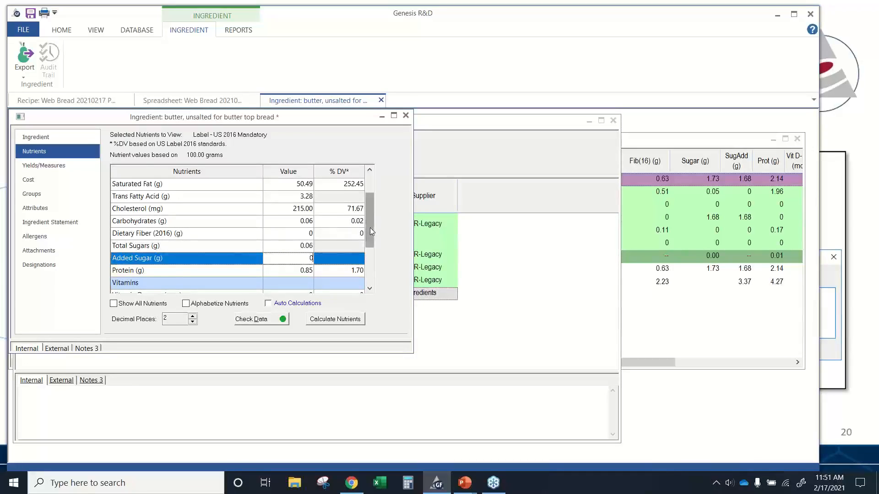
key("Return")
left_click_drag(369, 227, 370, 202)
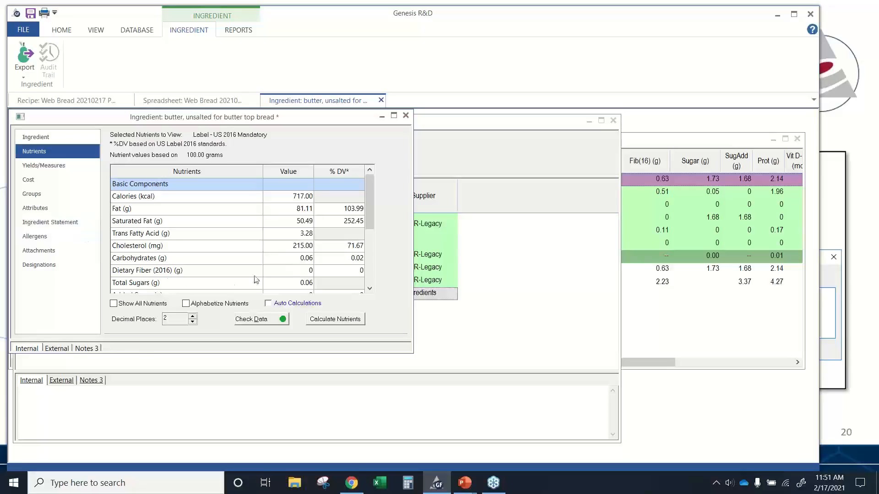
- Check the butter's ingredient statement, then save the butter ingredient and dismiss the confirmation
left_click(75, 224)
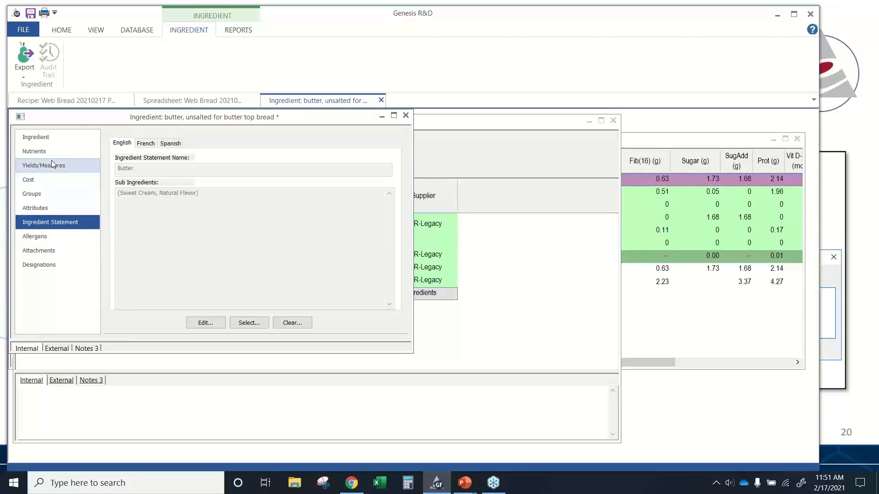
left_click(57, 138)
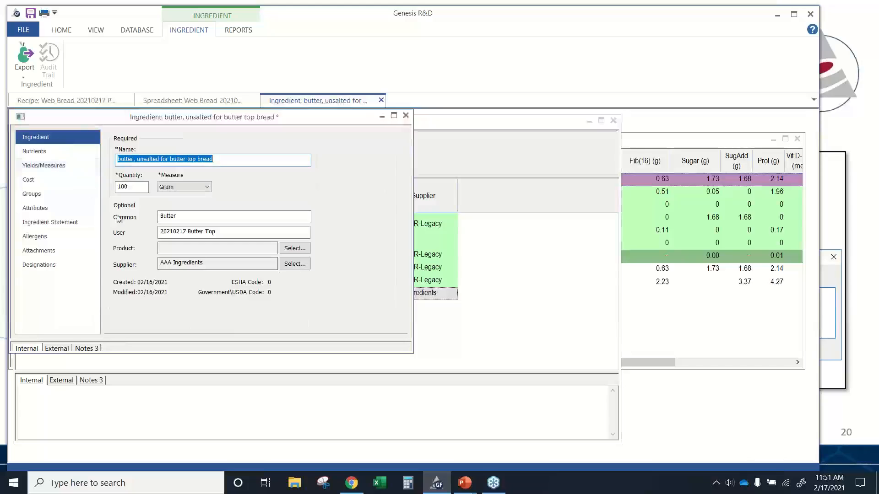
left_click(32, 14)
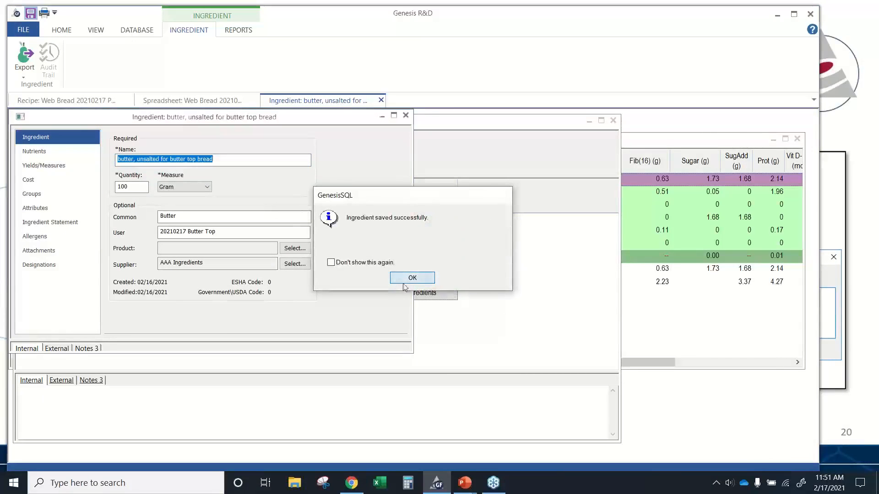
left_click(398, 283)
- Close the butter ingredient tab and return to the Web Bread spreadsheet report
left_click(510, 320)
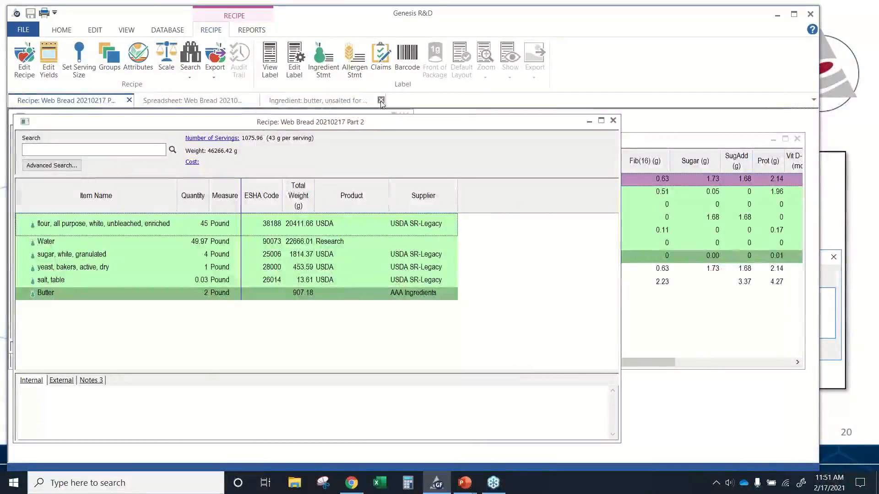
left_click(381, 100)
left_click(691, 353)
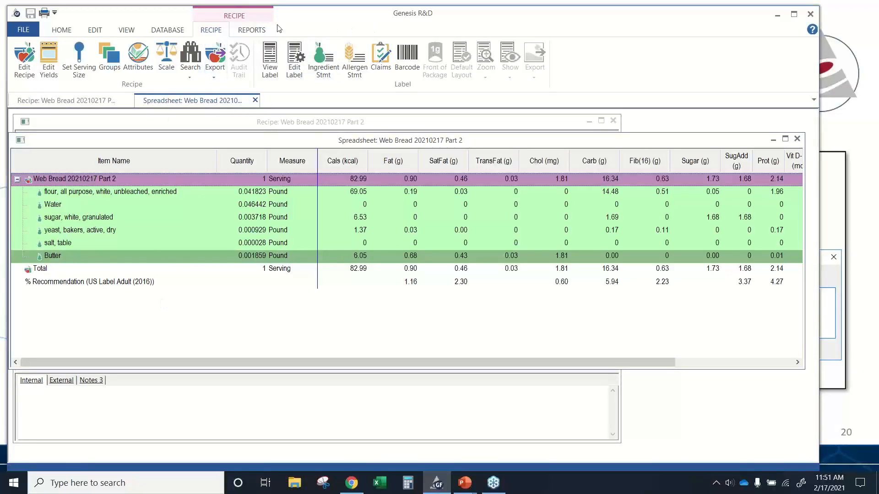
- Open the list of nutrient sets available to view in the spreadsheet report
left_click(57, 31)
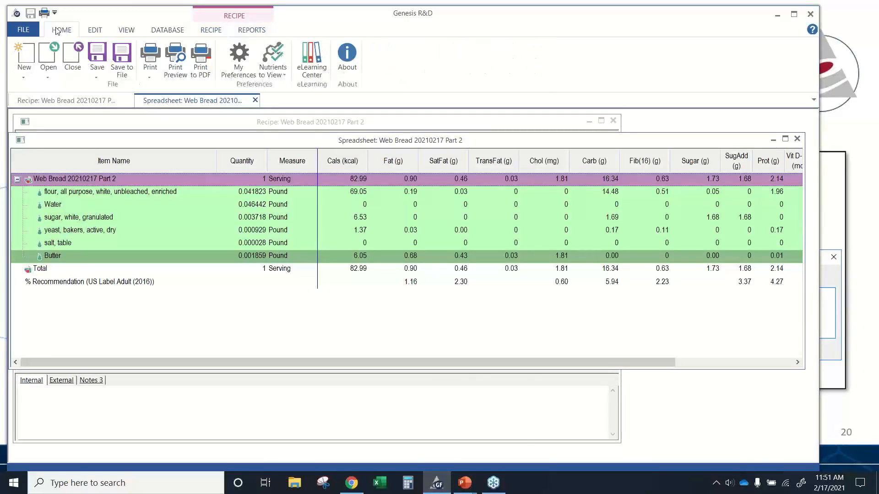
left_click(273, 71)
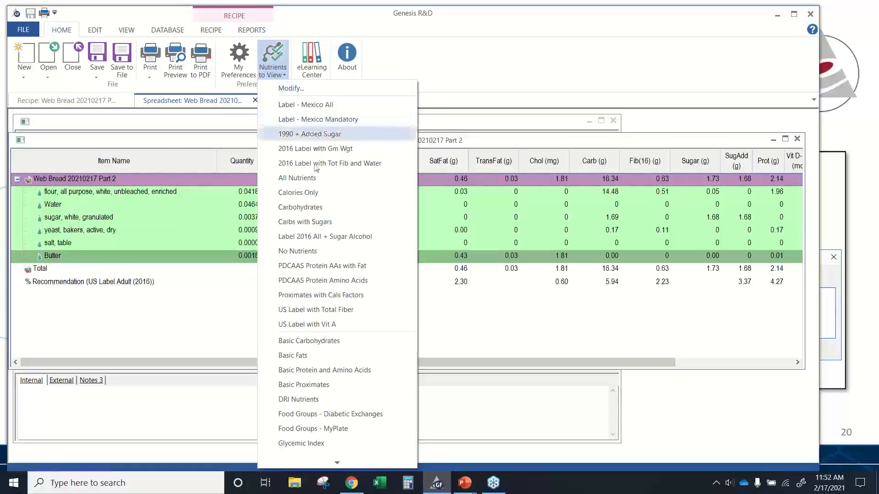
mouse_move(335, 467)
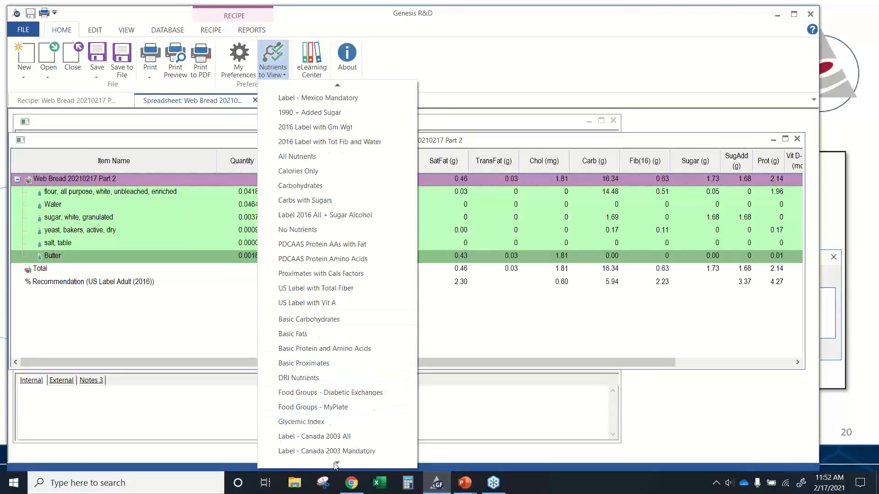
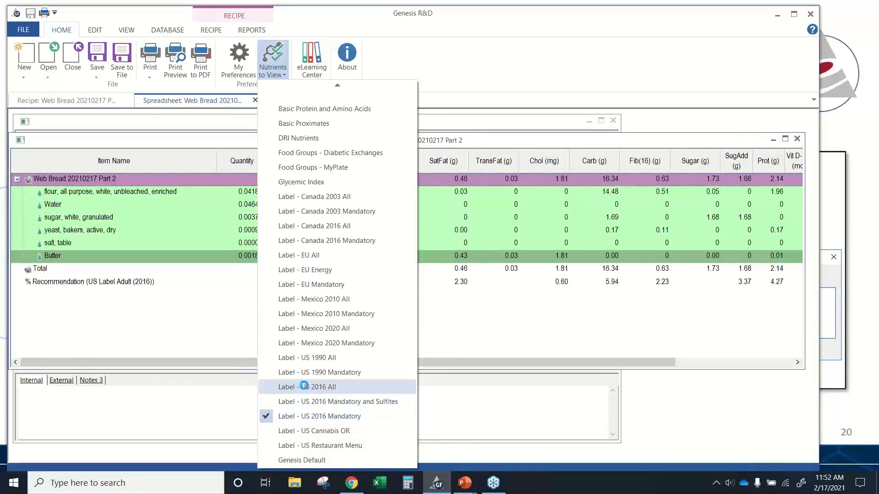
- Switch the spreadsheet report to the Label - US 2016 All nutrient set
left_click(304, 386)
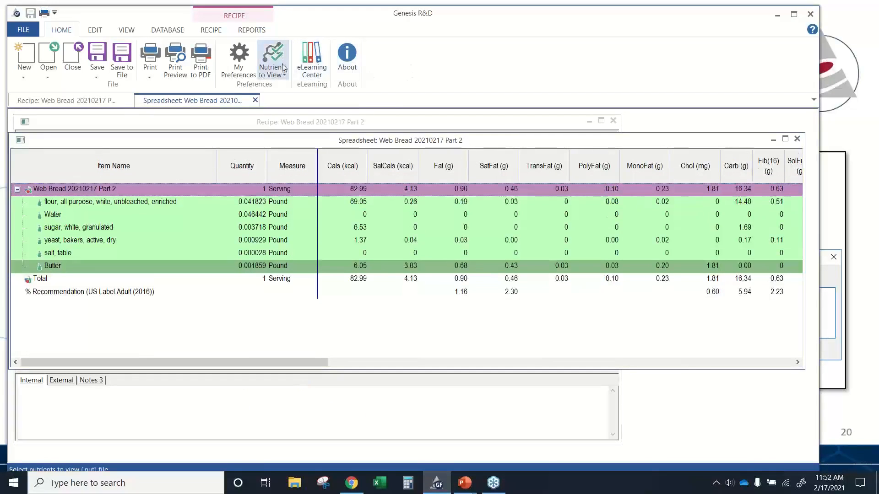
- Open the nutrient set editor and add Gram Weight and Total Dietary Fiber to the selected nutrients
left_click(281, 72)
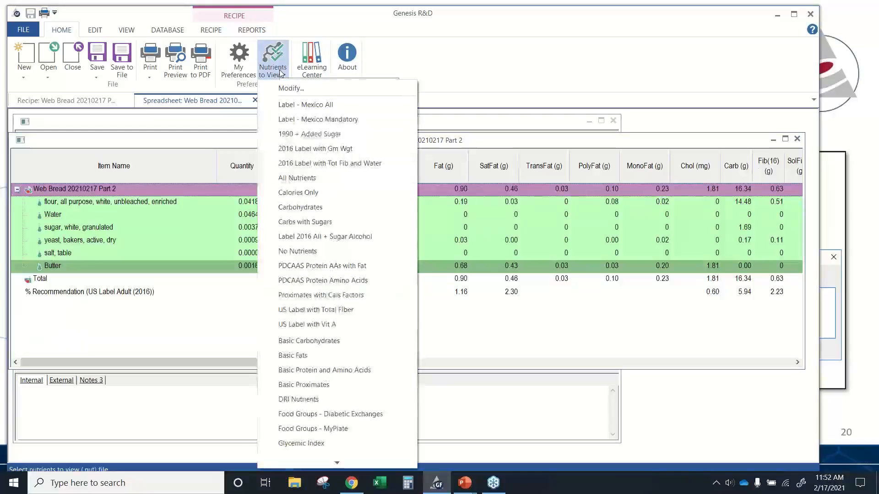
left_click(290, 91)
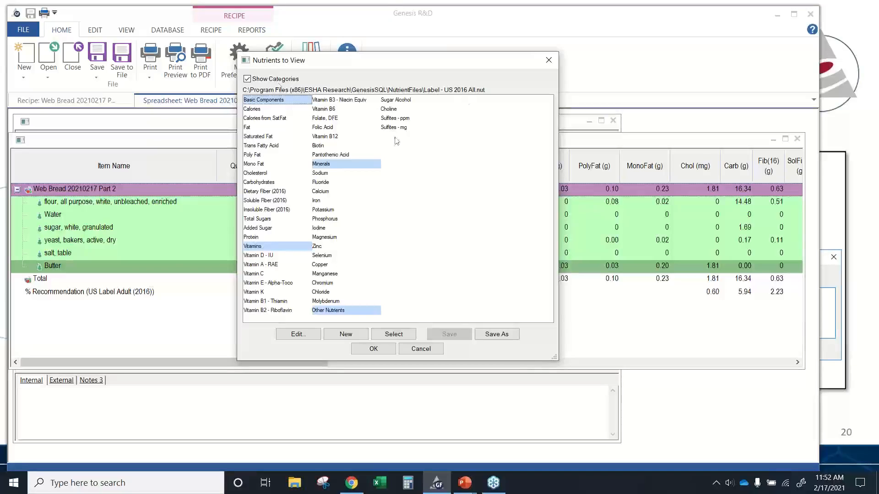
left_click(298, 334)
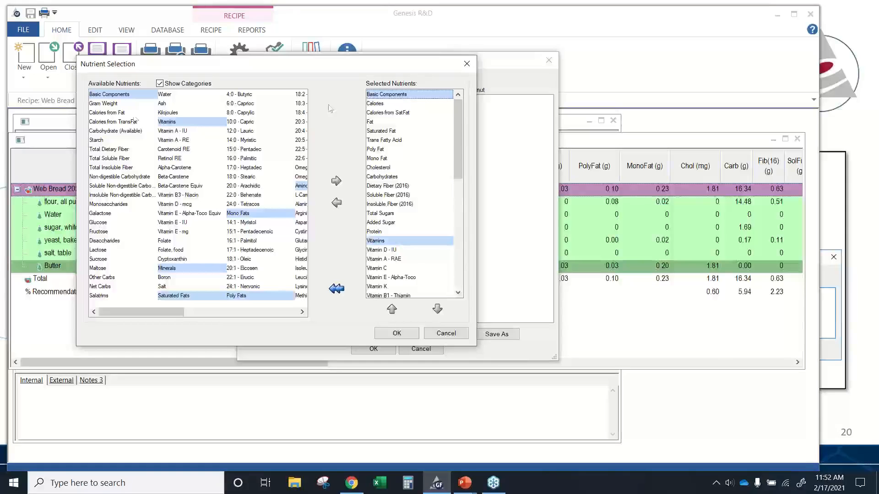
double_click(113, 108)
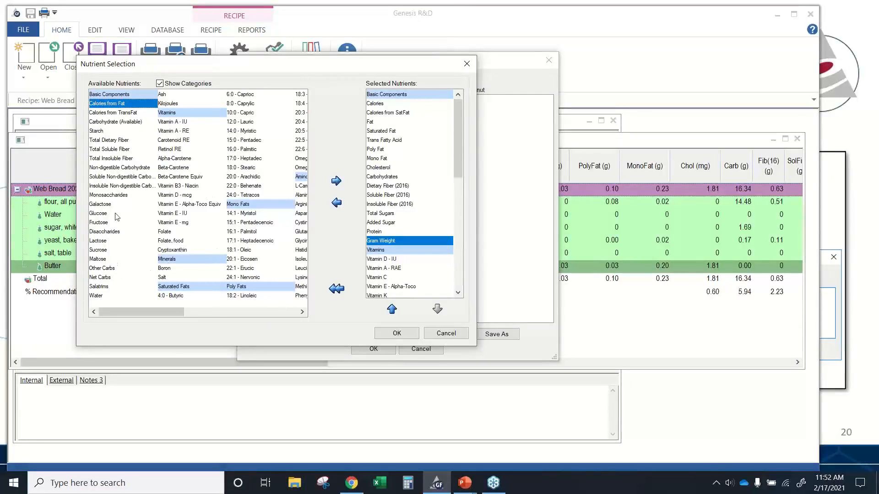
left_click(112, 140)
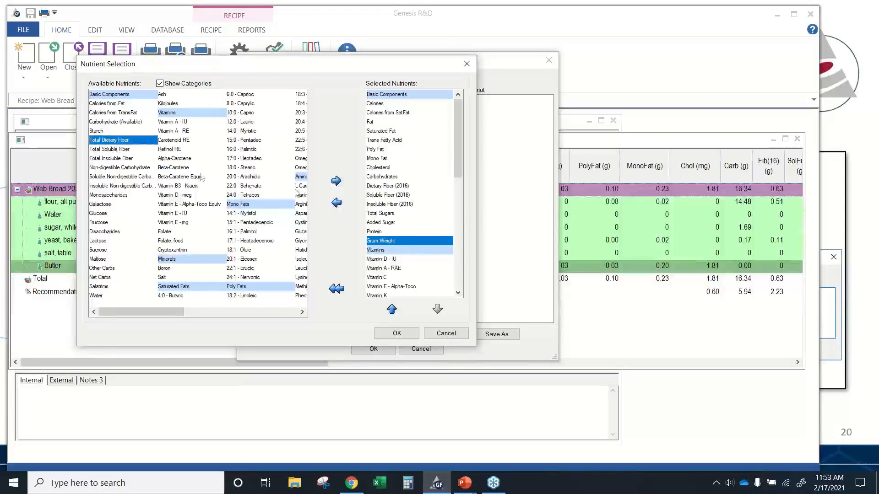
left_click(337, 182)
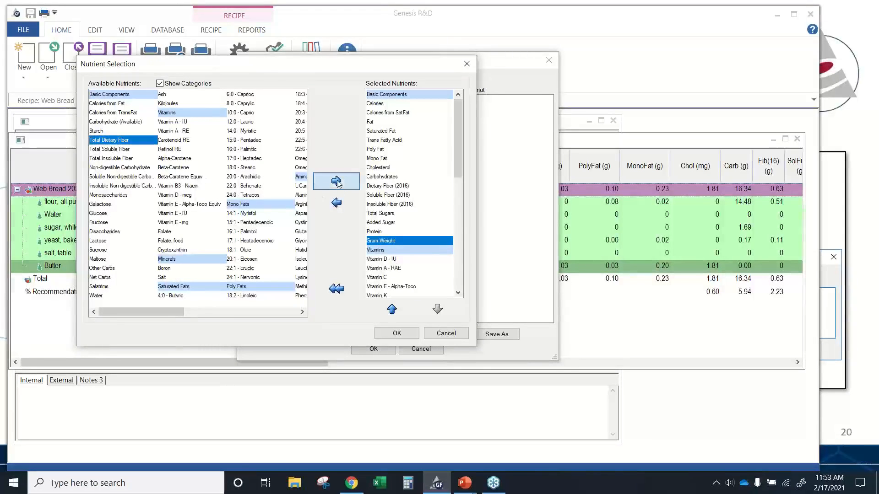
- Move Gram Weight up beneath Dietary Fiber (2016), accept the selection, and cancel the nutrient set edits
left_click(422, 240)
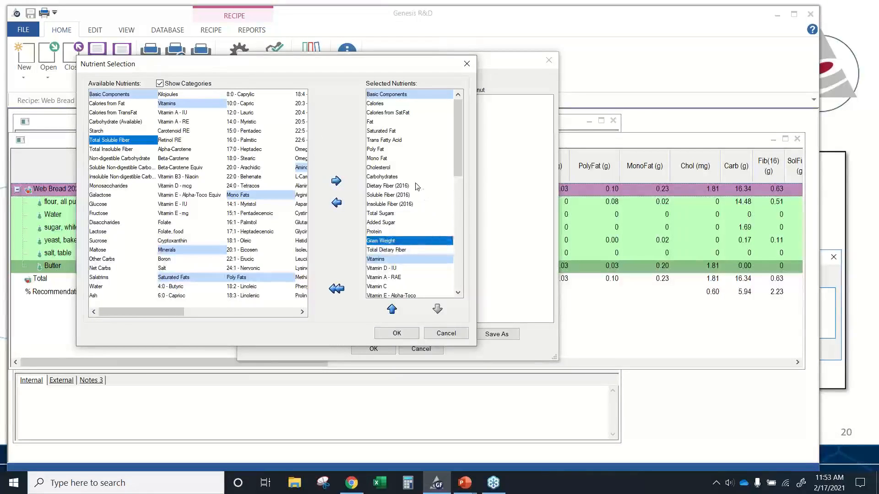
left_click_drag(416, 183, 414, 183)
left_click(402, 249)
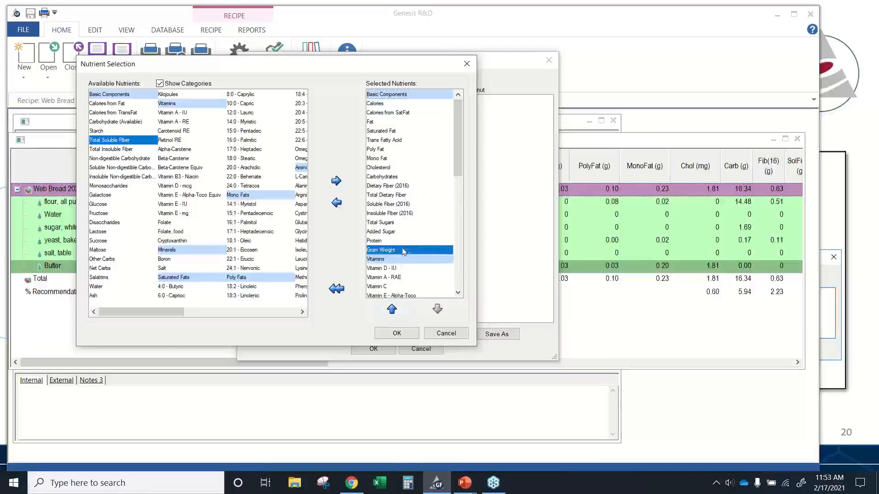
left_click(392, 310)
left_click(392, 310)
left_click(392, 309)
left_click(392, 310)
left_click(392, 310)
left_click(392, 310)
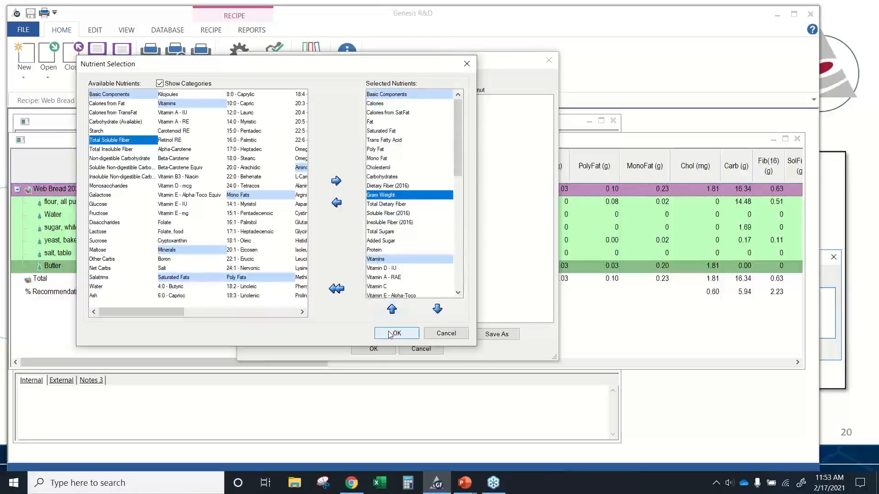
left_click(390, 332)
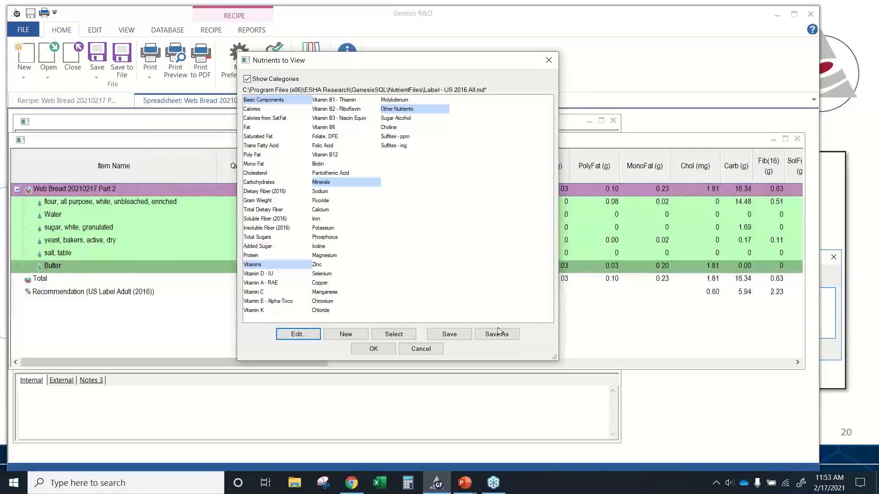
left_click(420, 349)
left_click(276, 73)
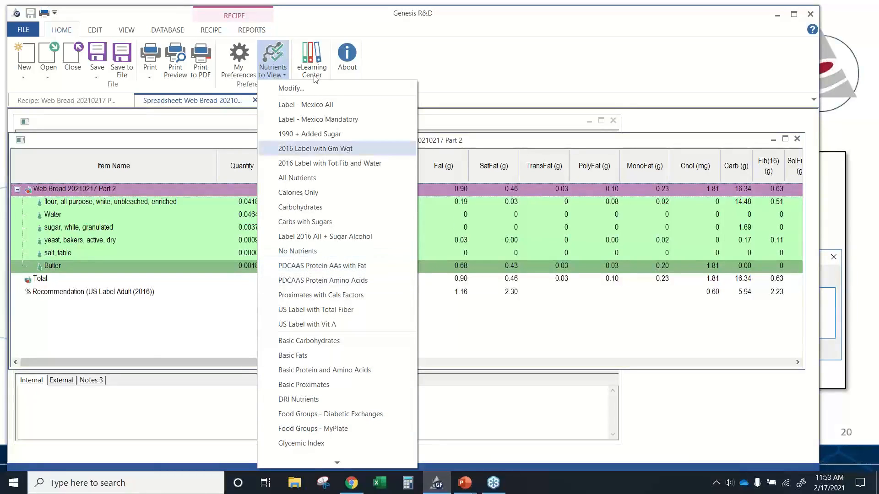
left_click(283, 72)
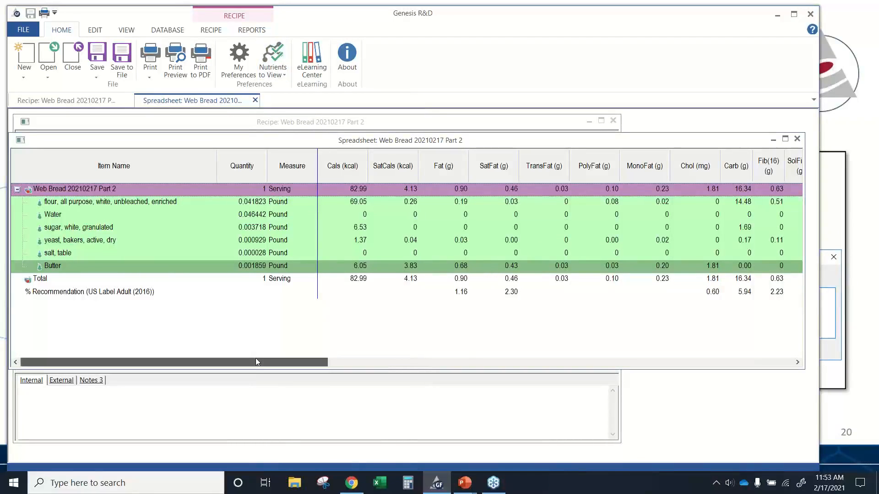
left_click_drag(256, 359, 274, 362)
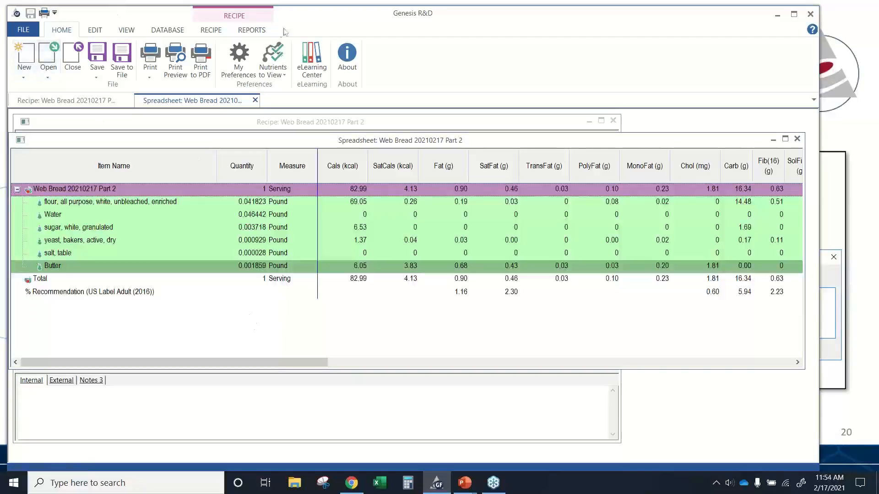
- Open the Multi-Column report for the Web Bread recipe
left_click(252, 31)
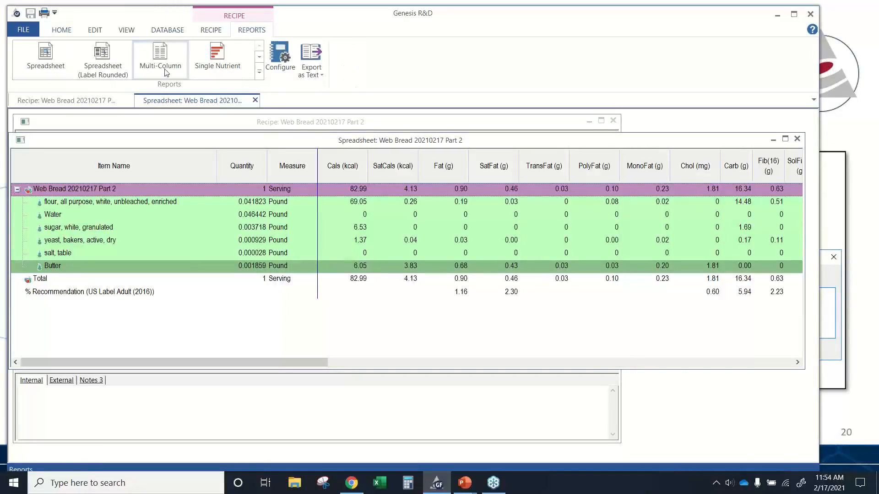
left_click(260, 74)
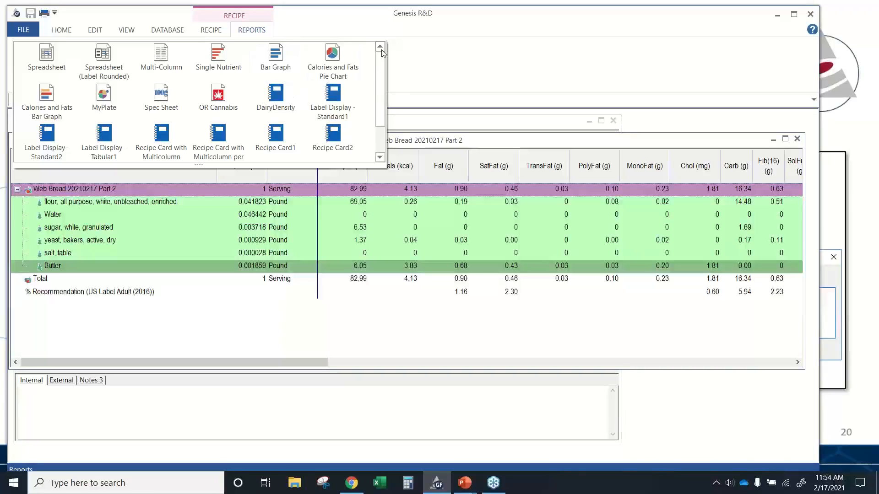
left_click(161, 58)
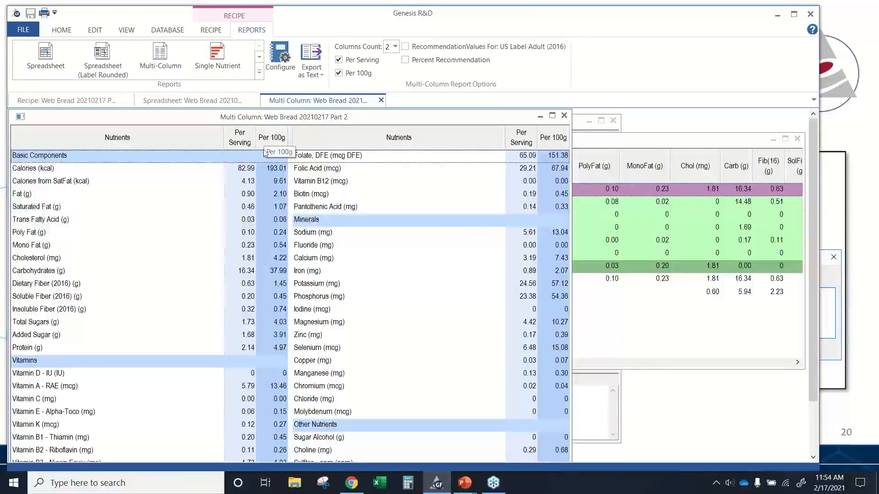
- Turn the Percent Recommendation column on and off, then close the Multi-Column report
left_click(405, 60)
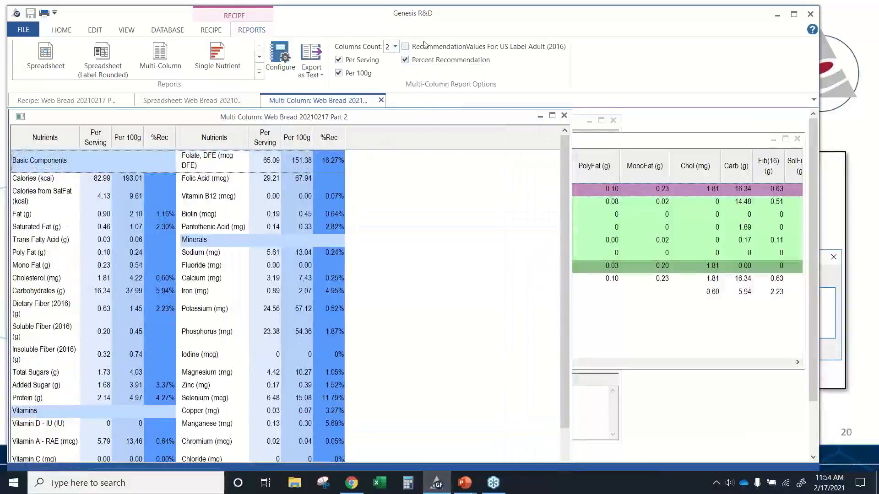
left_click(405, 60)
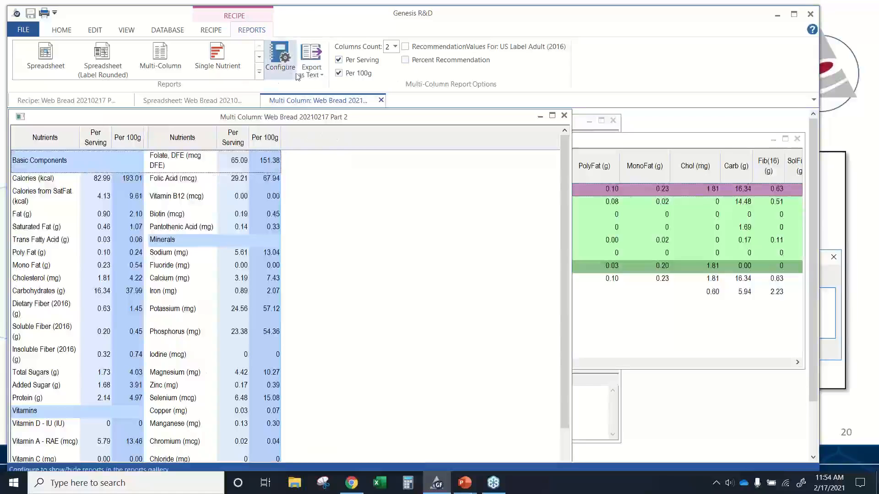
left_click(381, 100)
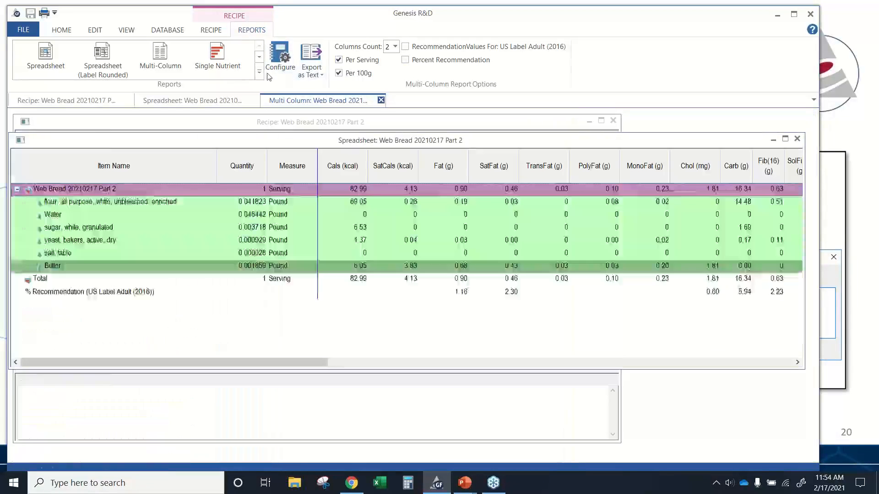
- Open the Single Nutrient report for the recipe and move its window aside
left_click(259, 72)
left_click(218, 59)
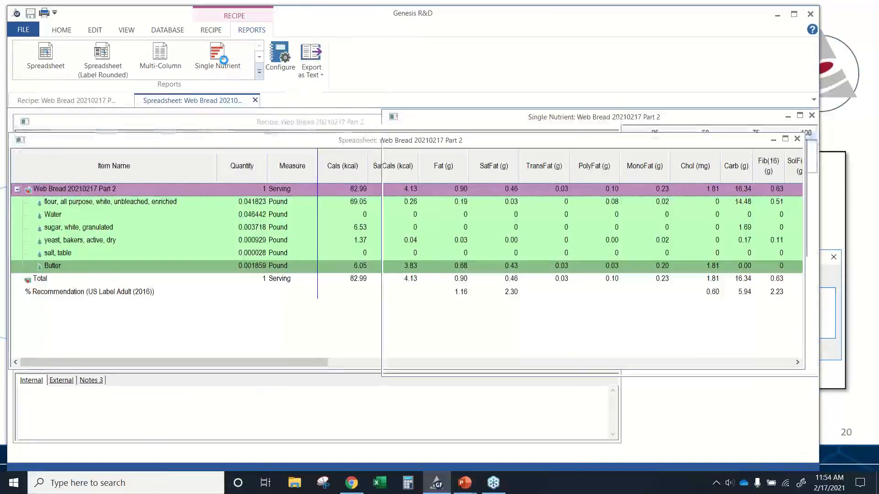
left_click_drag(408, 124, 70, 133)
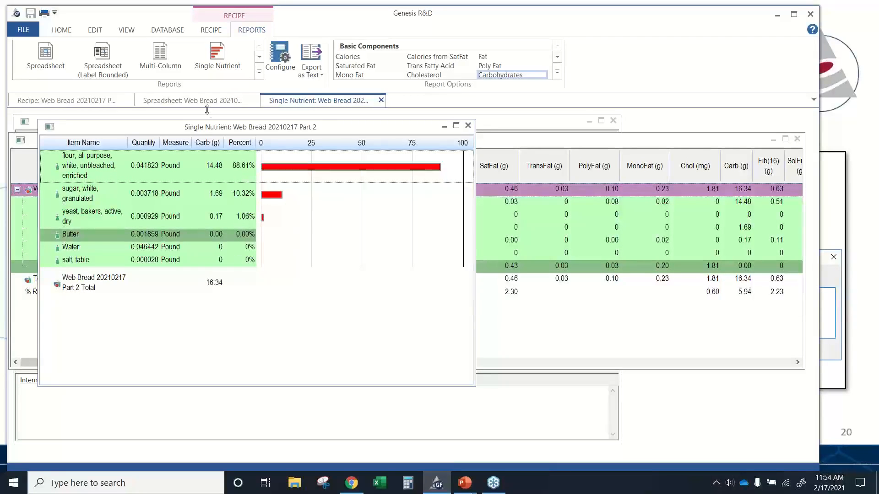
- View the single nutrient breakdown for Calories, Cholesterol and Fat, then close the report
left_click(341, 58)
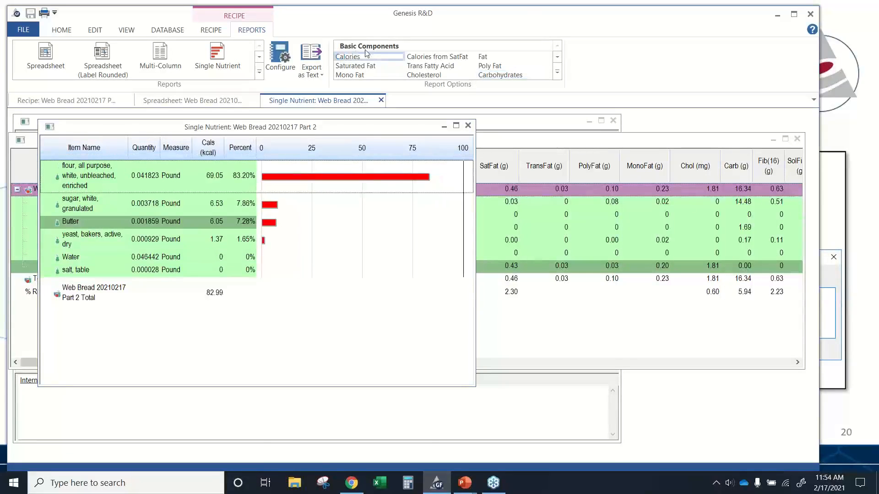
left_click(423, 75)
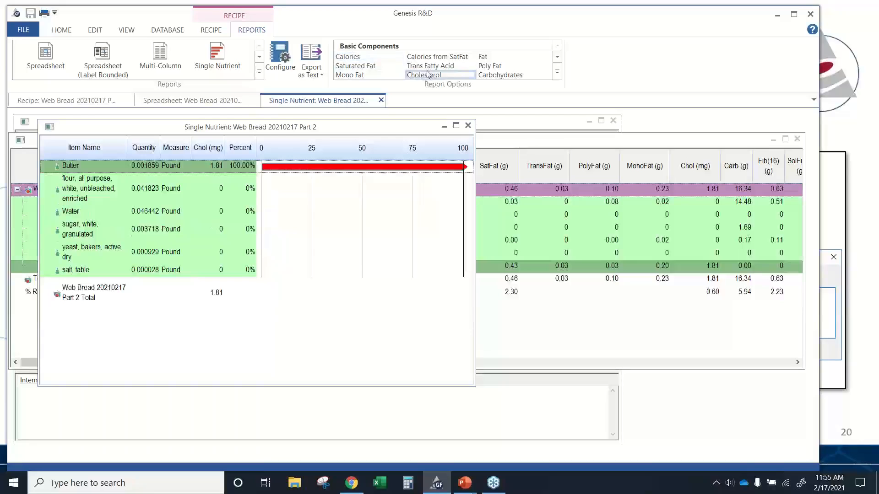
left_click(521, 57)
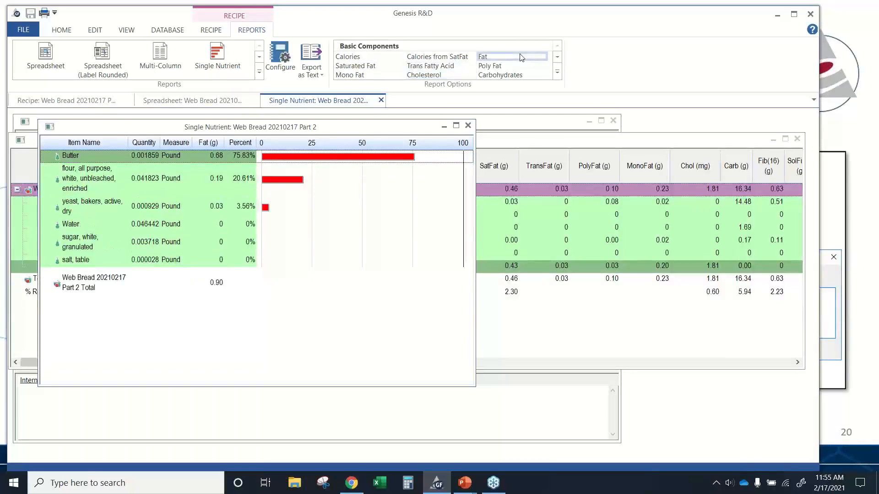
left_click(557, 72)
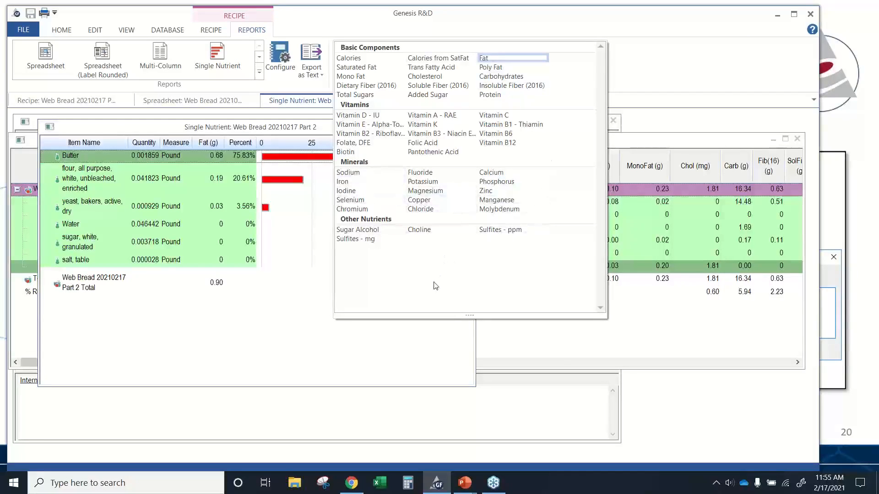
left_click(287, 324)
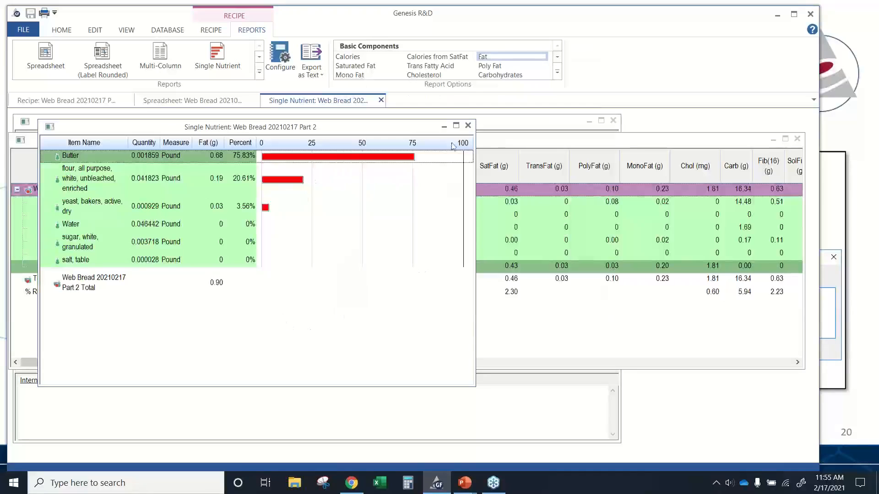
left_click(468, 125)
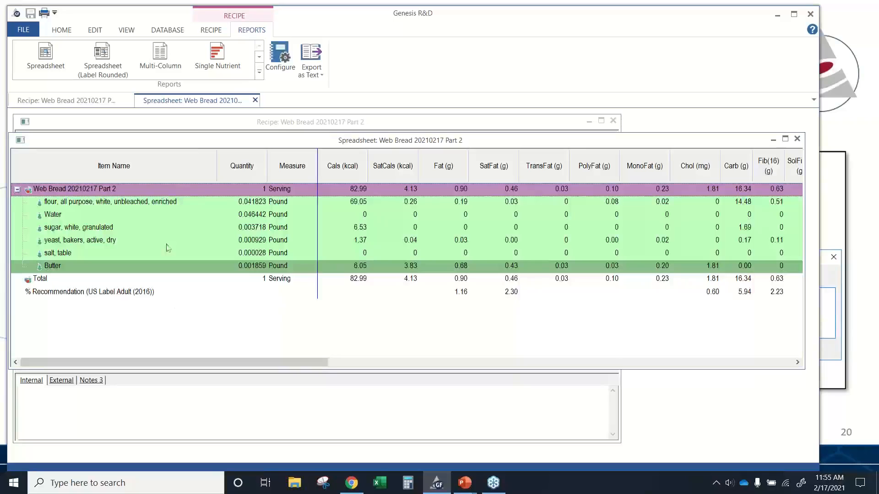
- Open the Label Display - Standard1 report for the recipe
left_click(259, 72)
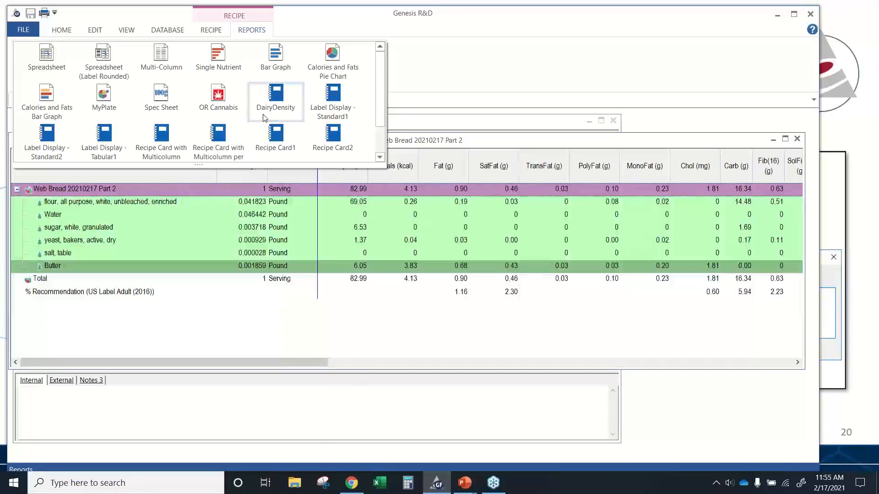
left_click(333, 98)
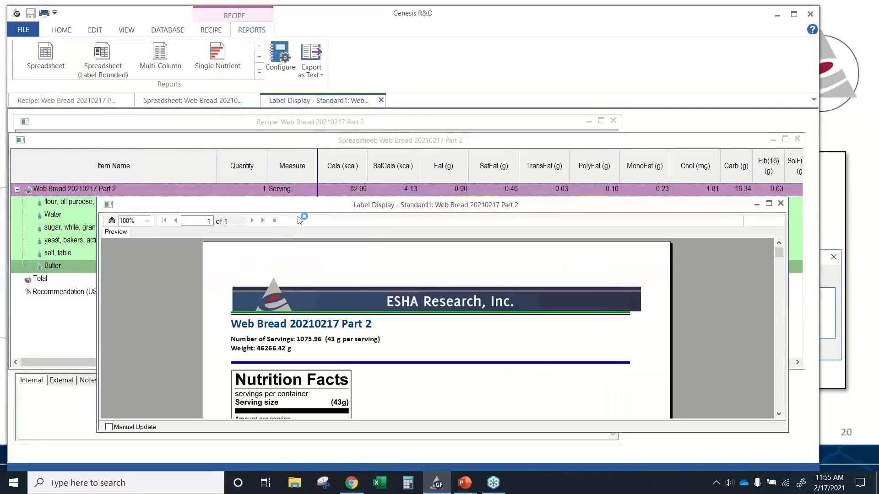
left_click_drag(301, 207, 223, 161)
- Review the nutrition label down to its ingredient statement and allergens
left_click(275, 392)
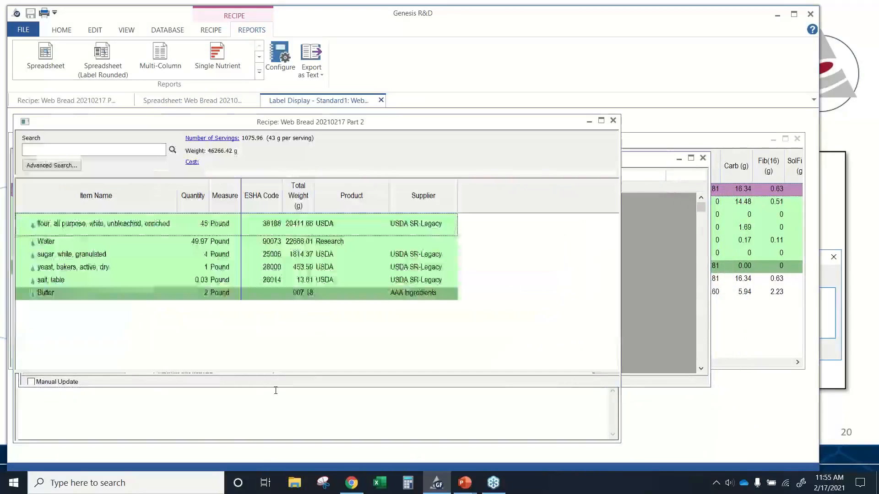
left_click(273, 100)
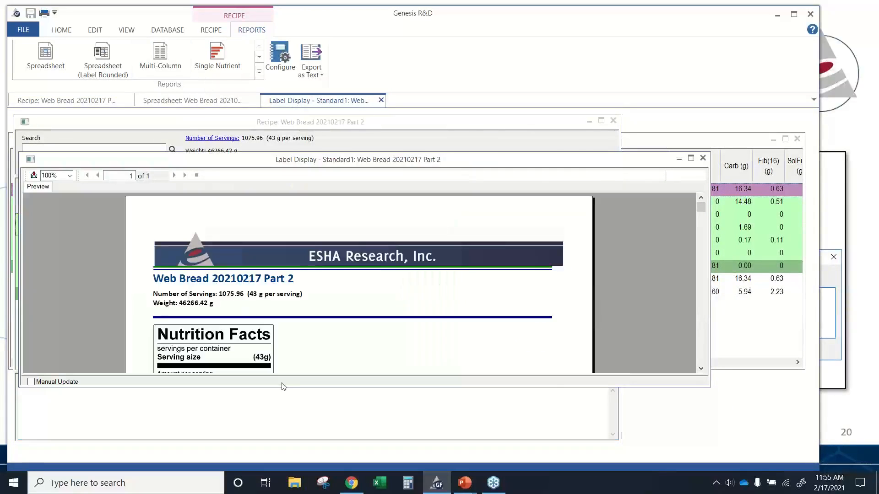
left_click(280, 430)
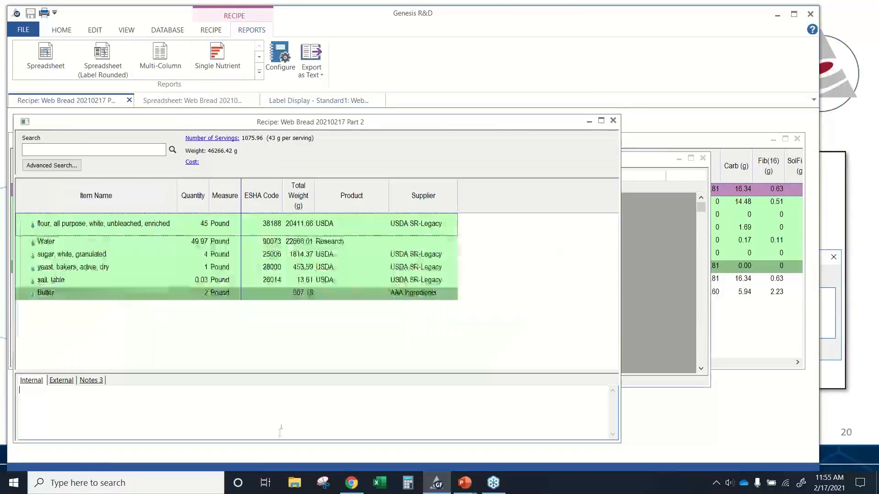
left_click(310, 101)
scroll(467, 328, "down", 3)
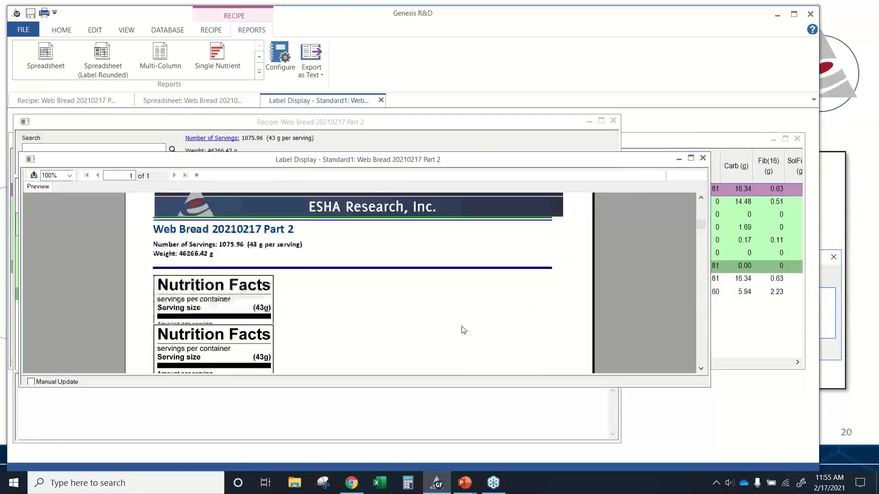
scroll(364, 278, "down", 3)
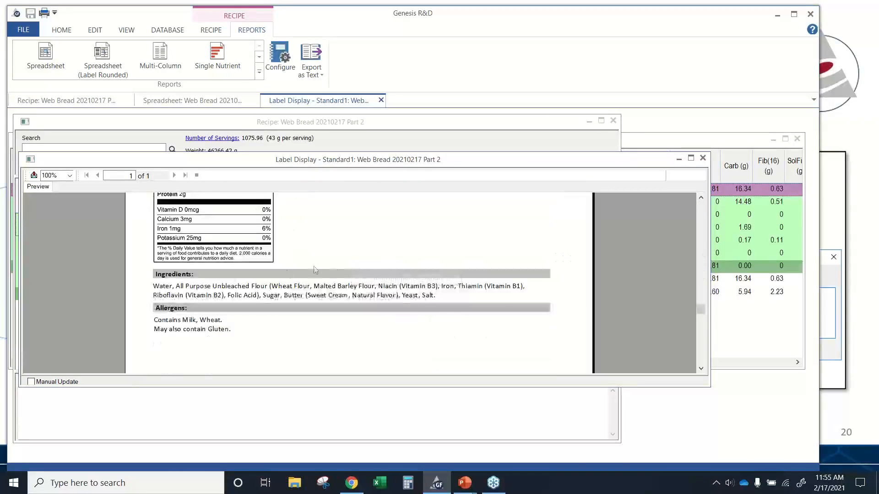
- Close the label report and open the Spec Sheet report for the recipe
left_click(381, 99)
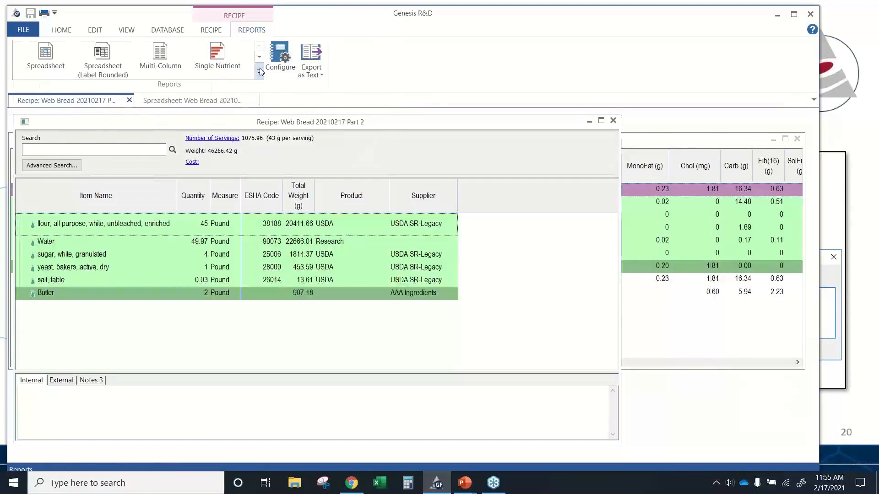
left_click(259, 72)
left_click(158, 106)
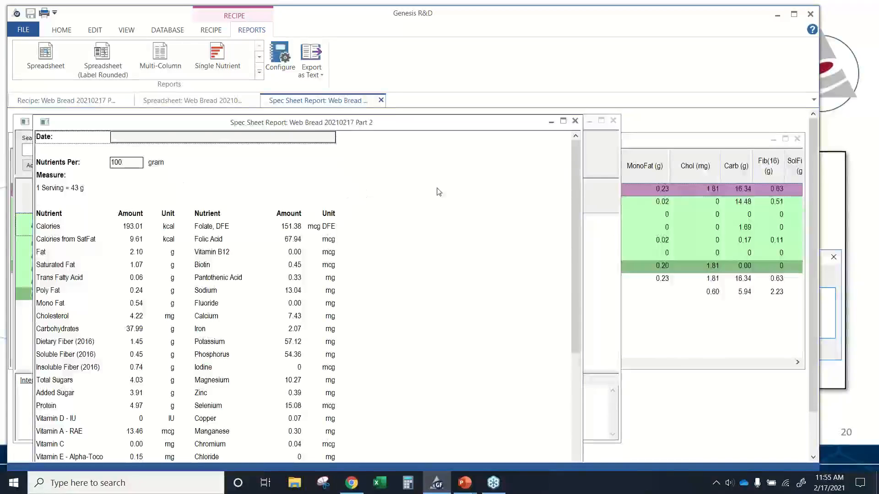
- Enter 2021.02.17 as the spec sheet's date
left_click(122, 140)
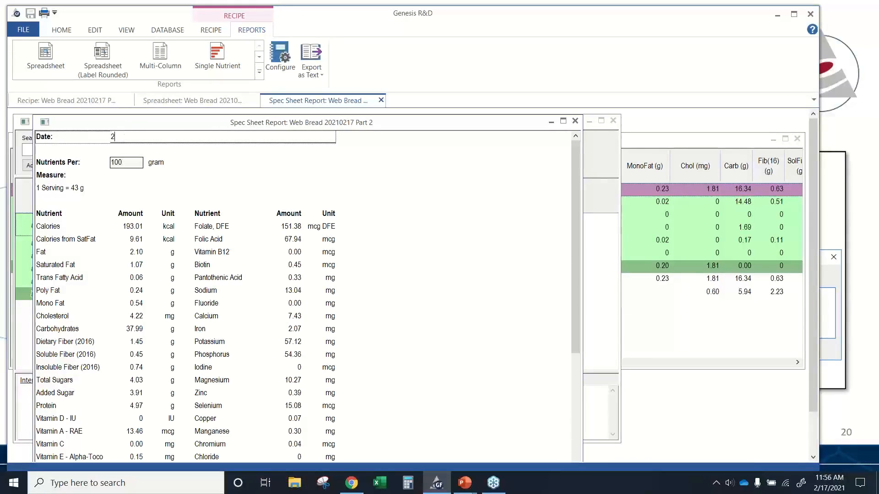
type("2021.0")
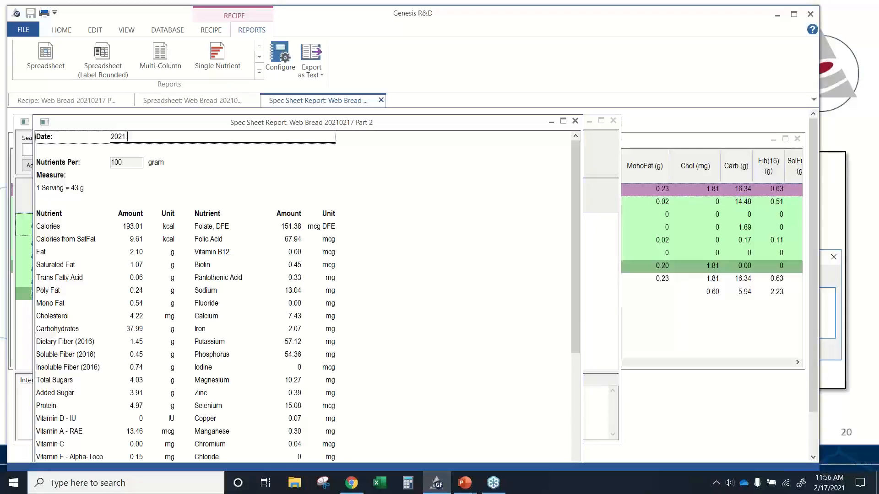
type("2.17")
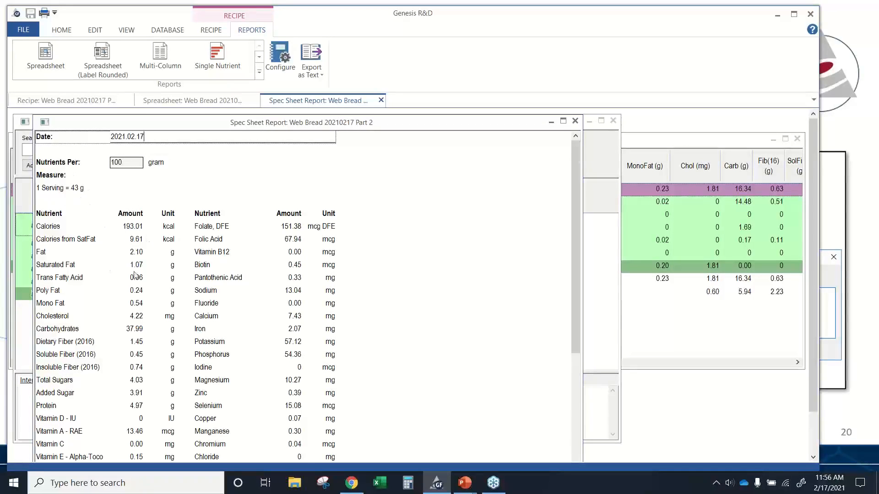
- Scroll through the spec sheet's nutrients and statements, then preview it for printing and close the preview
scroll(134, 275, "down", 5)
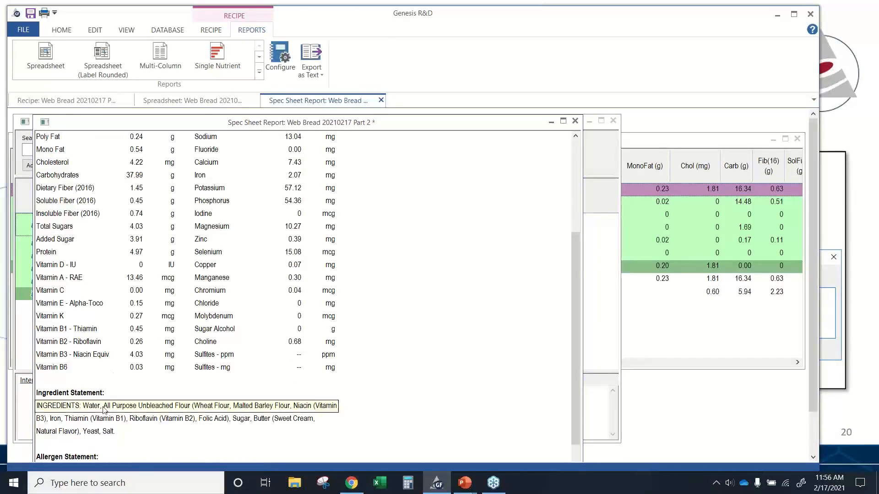
scroll(151, 406, "down", 2)
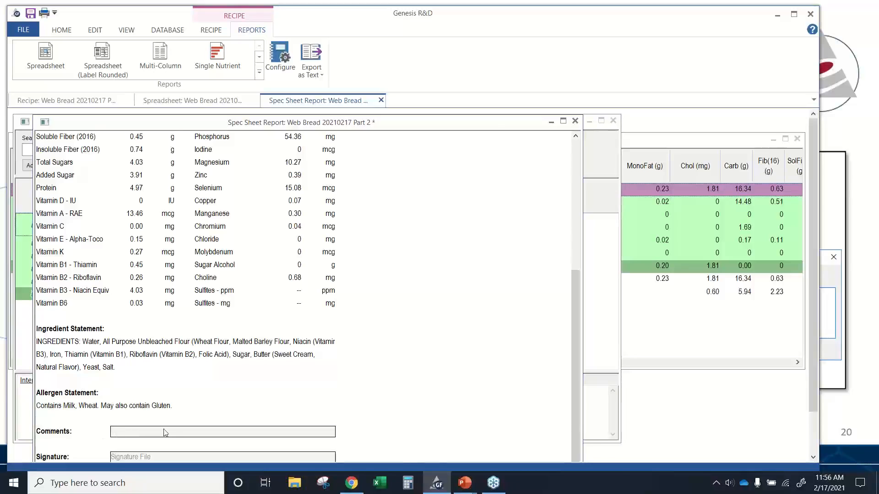
scroll(446, 373, "up", 5)
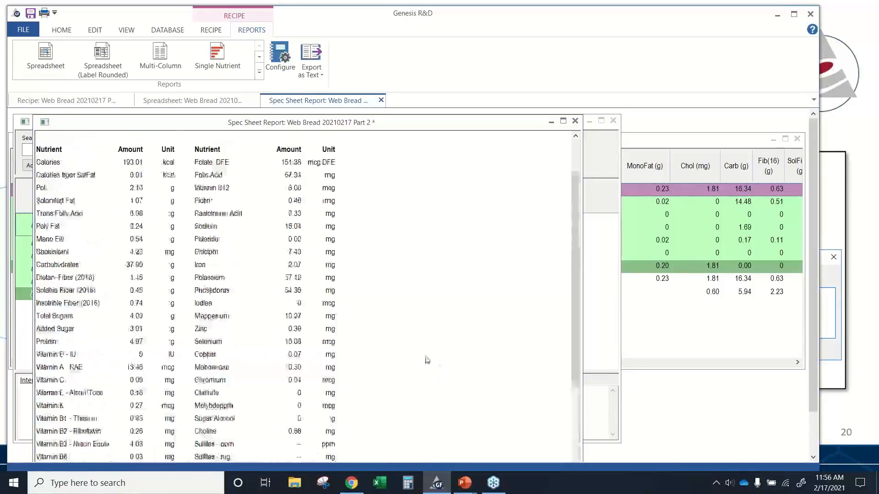
left_click(61, 29)
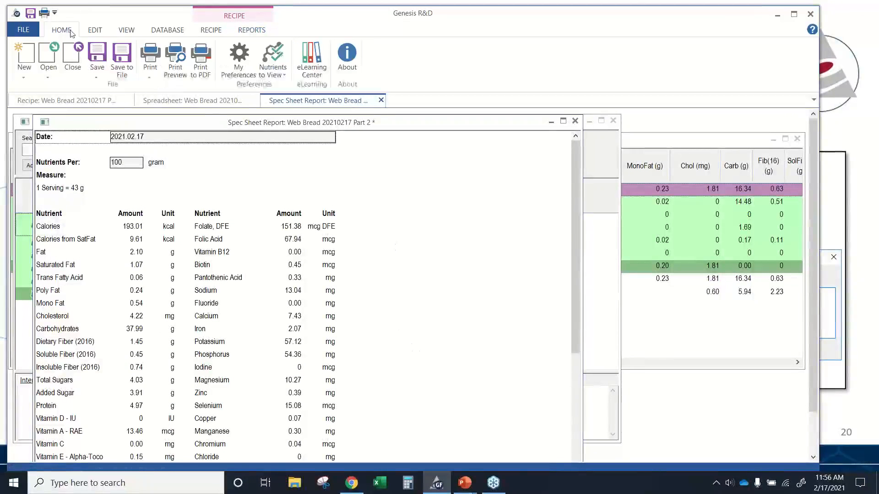
left_click(176, 59)
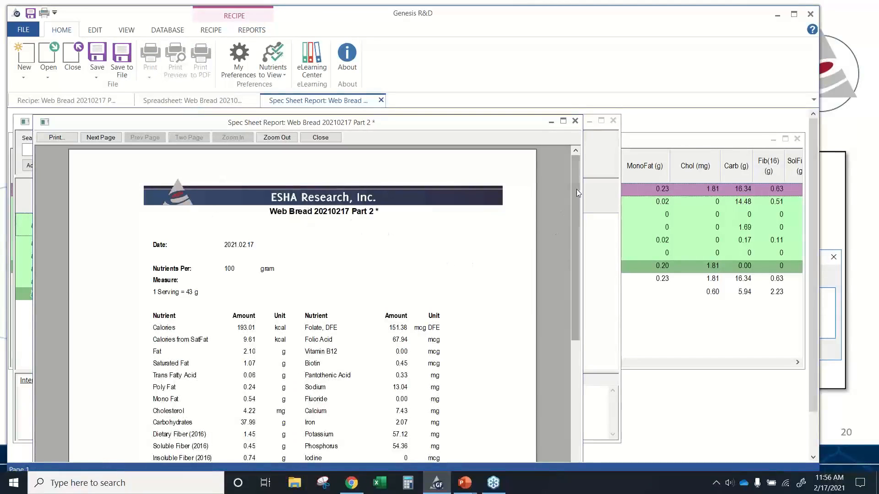
mouse_move(577, 187)
left_mouse_down()
mouse_move(578, 323)
mouse_move(564, 195)
left_mouse_up()
scroll(576, 194, "down", 5)
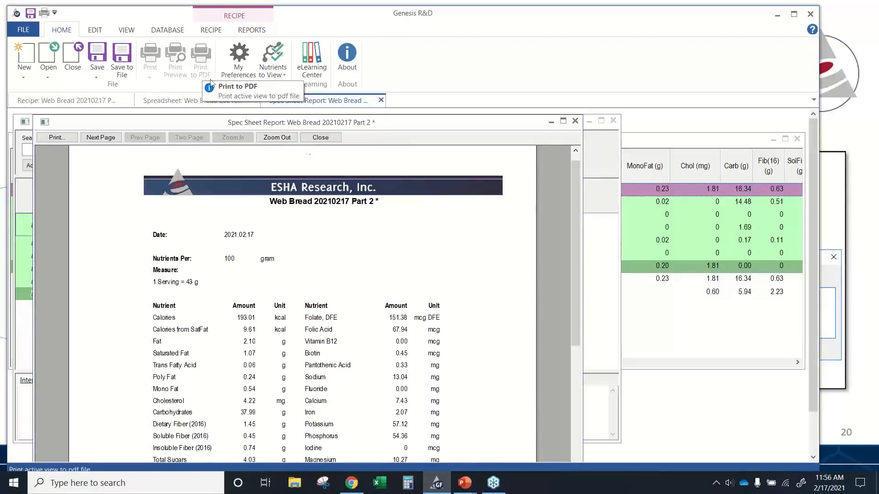
left_click(320, 138)
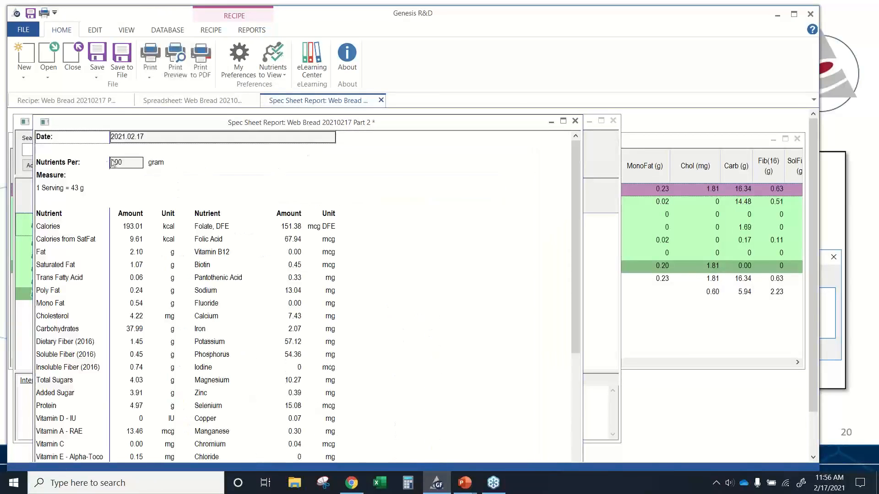
- Set the spec sheet's nutrients-per amount to 43 gram, then close the report
left_click(137, 163)
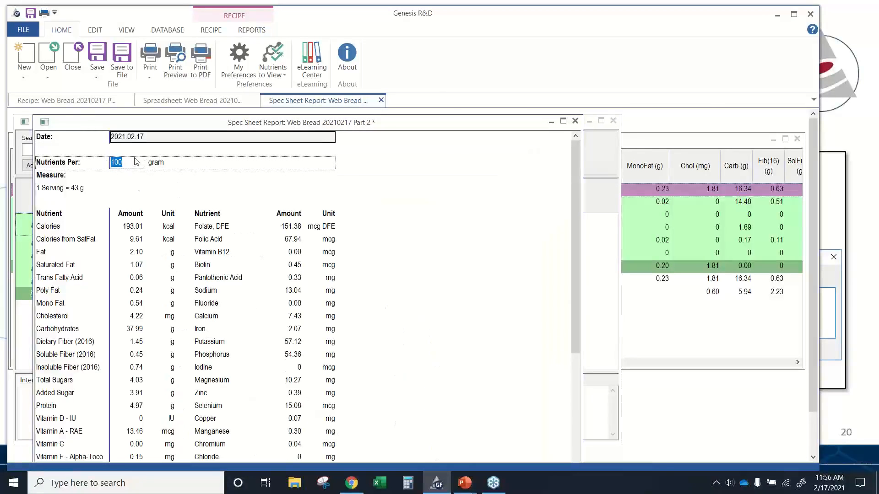
type("43")
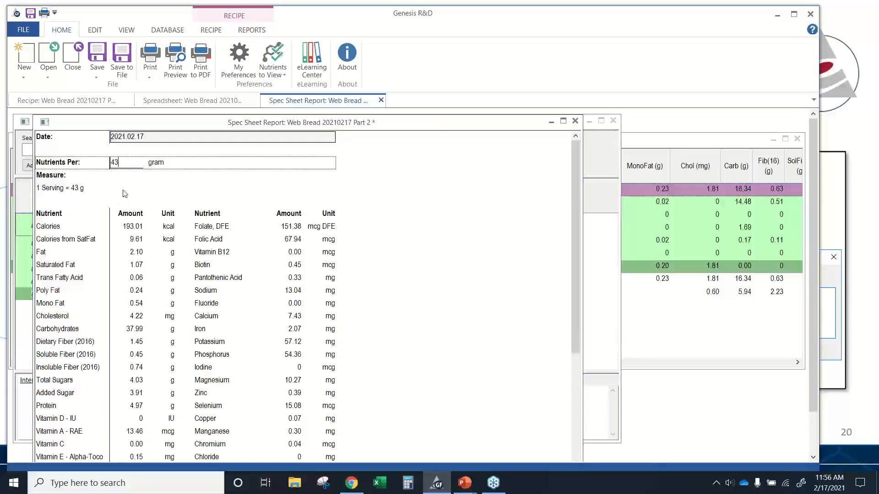
key("Return")
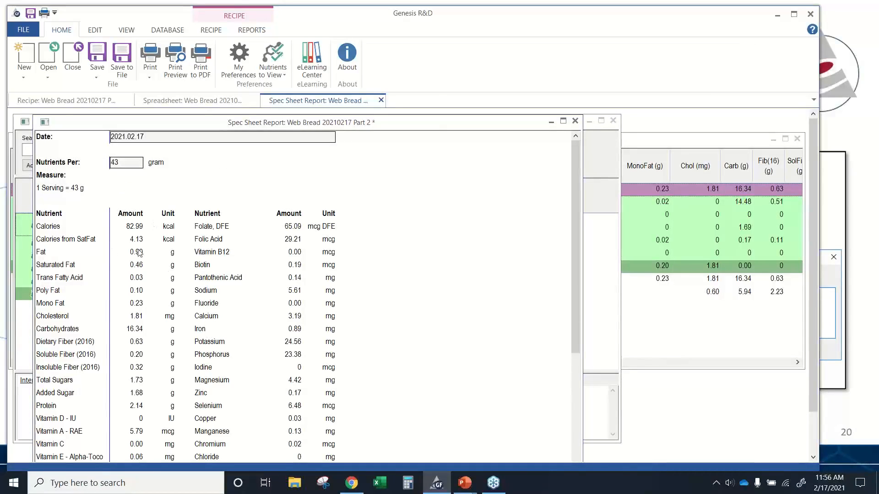
left_click(381, 100)
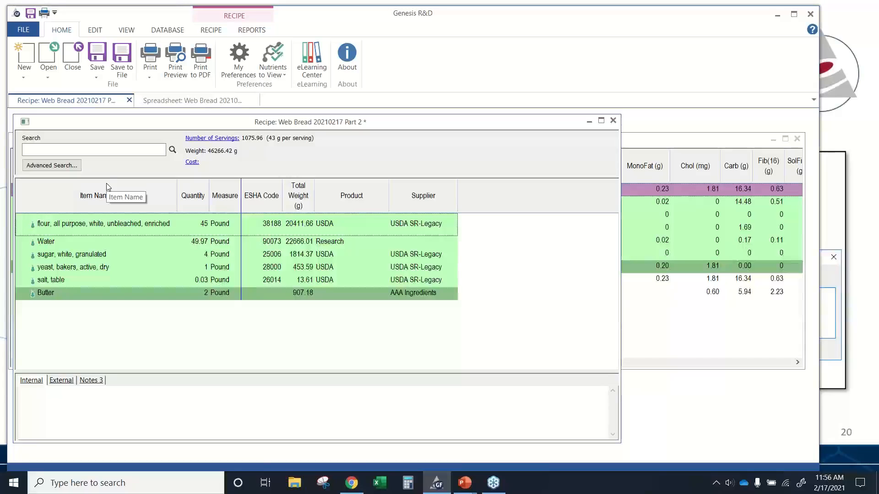
- Open the recipe's label view and move the hidden allergen statement out from under the gluten warning
left_click(207, 32)
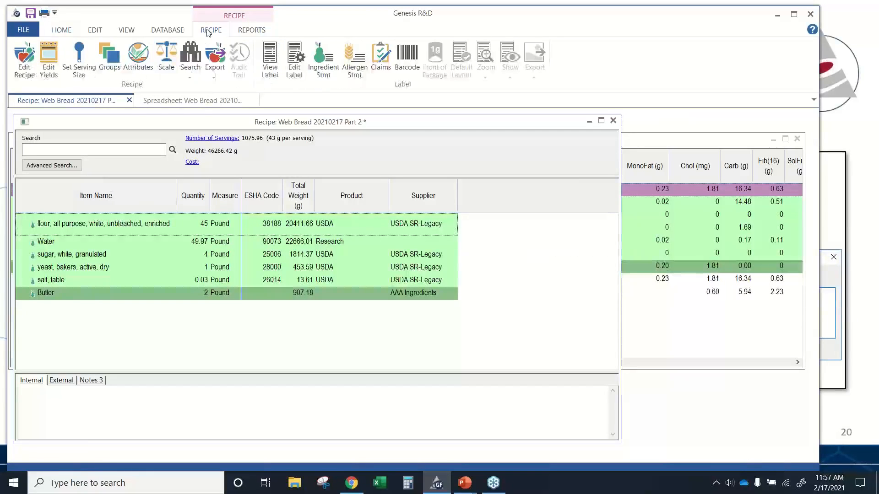
left_click(268, 64)
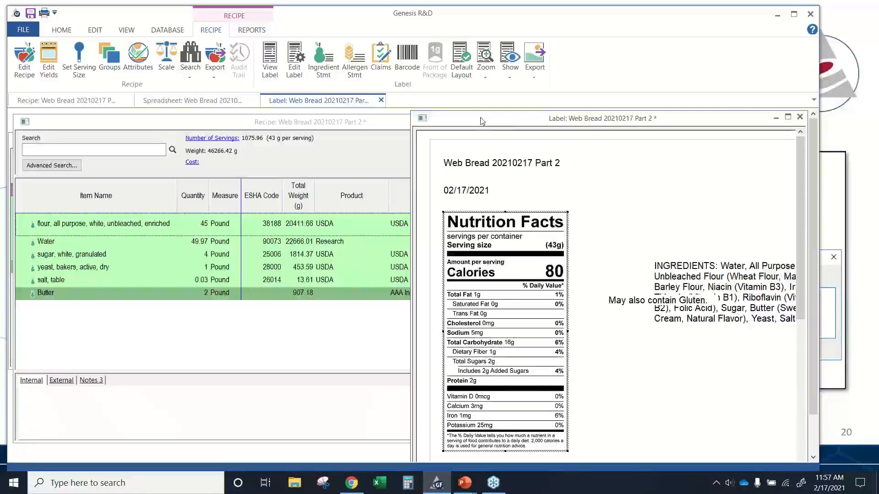
left_click(623, 299)
left_click_drag(625, 300, 657, 386)
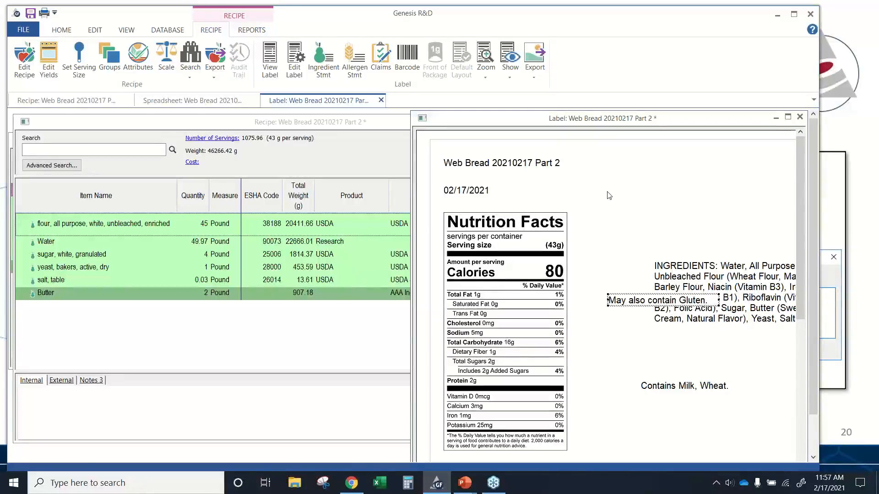
- Open the label settings and set the English serving size footnote to 1 slice
left_click(295, 73)
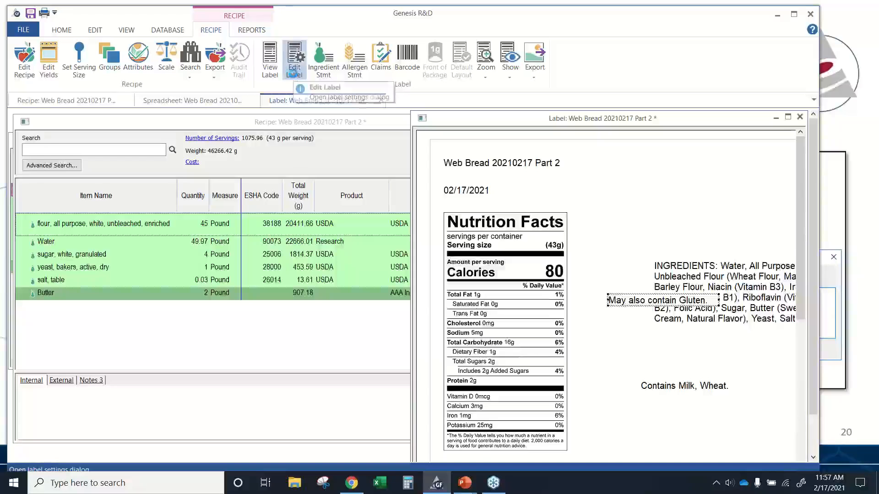
left_click_drag(447, 74, 253, 71)
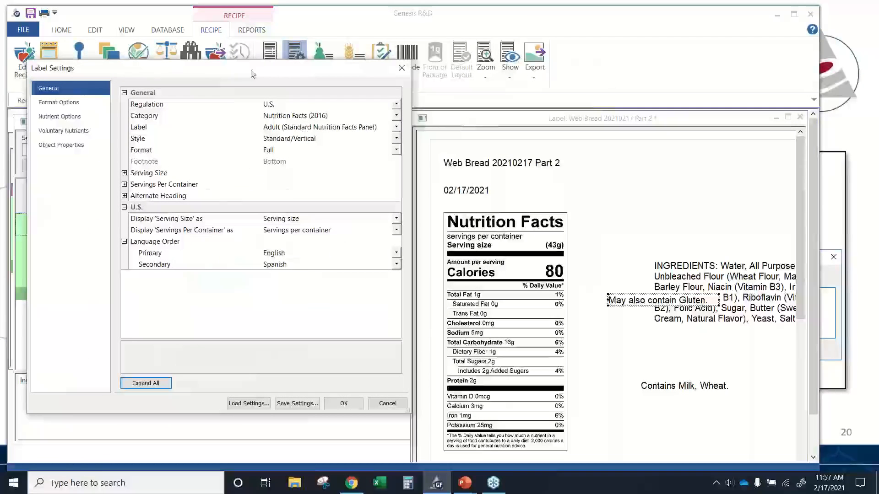
left_click(397, 105)
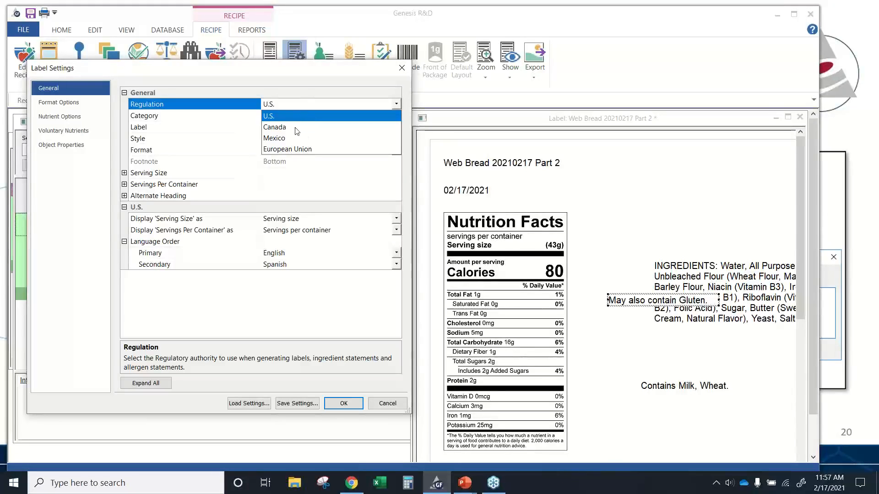
left_click(306, 104)
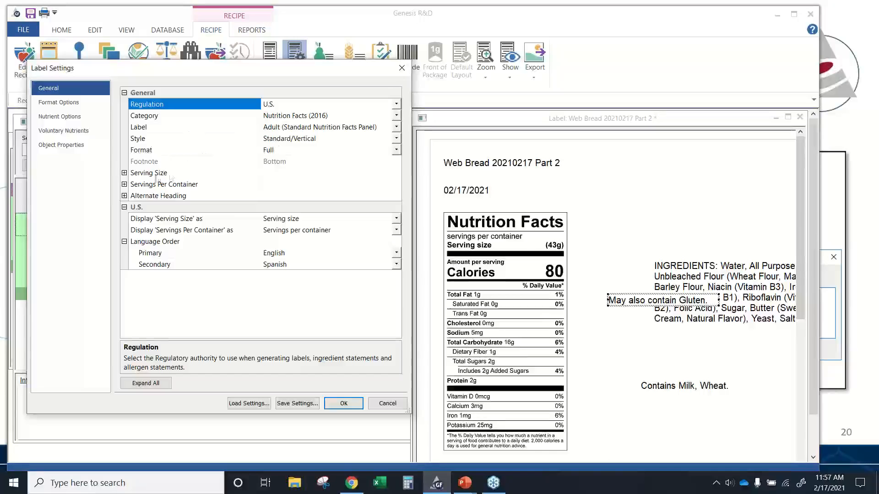
left_click(124, 173)
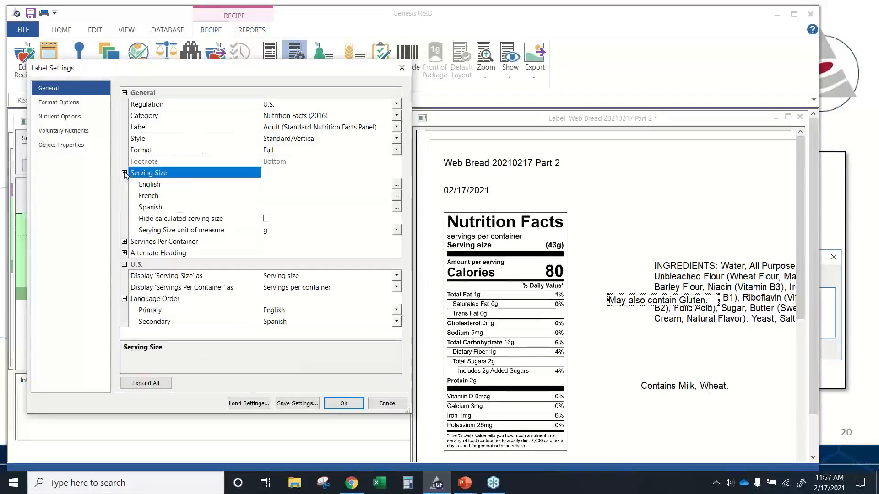
left_click(286, 186)
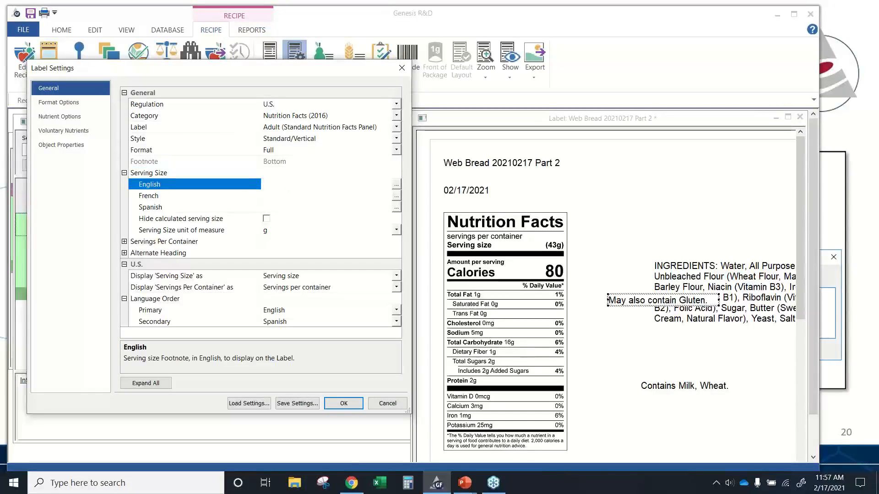
type("1 slice")
- Set the English servings per container text to 20 and apply the label settings
left_click(124, 242)
left_click(277, 253)
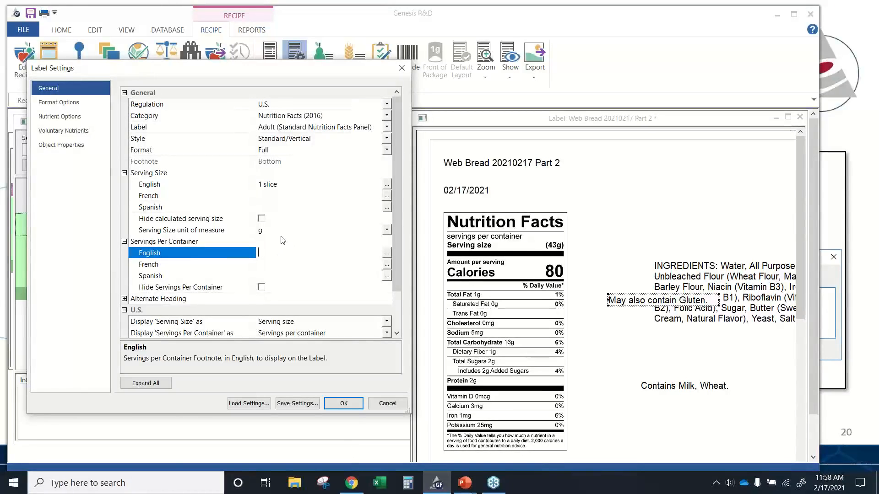
type("20")
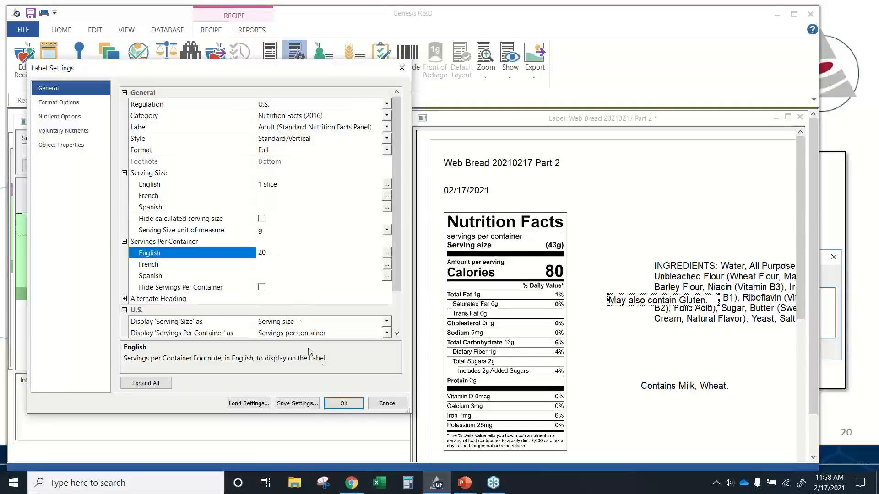
left_click(344, 404)
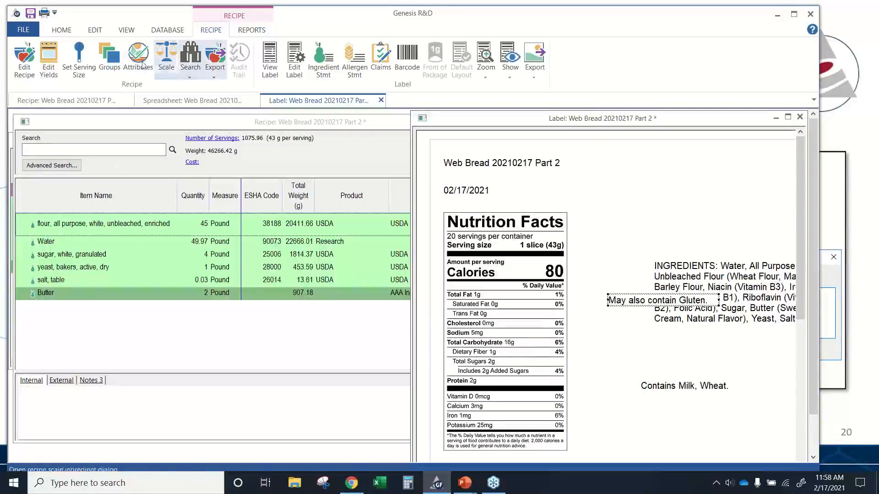
- Add a moisture loss yield adjustment of 20 Pound to the recipe
left_click(49, 74)
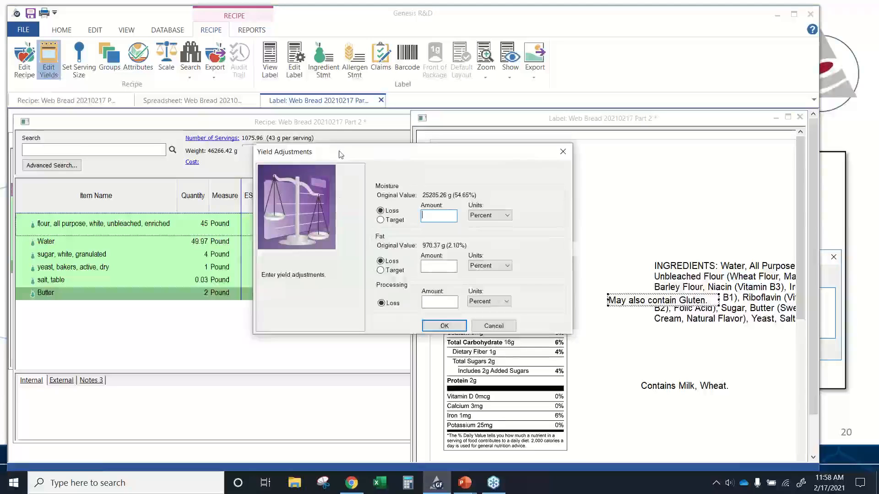
left_click_drag(340, 154, 122, 182)
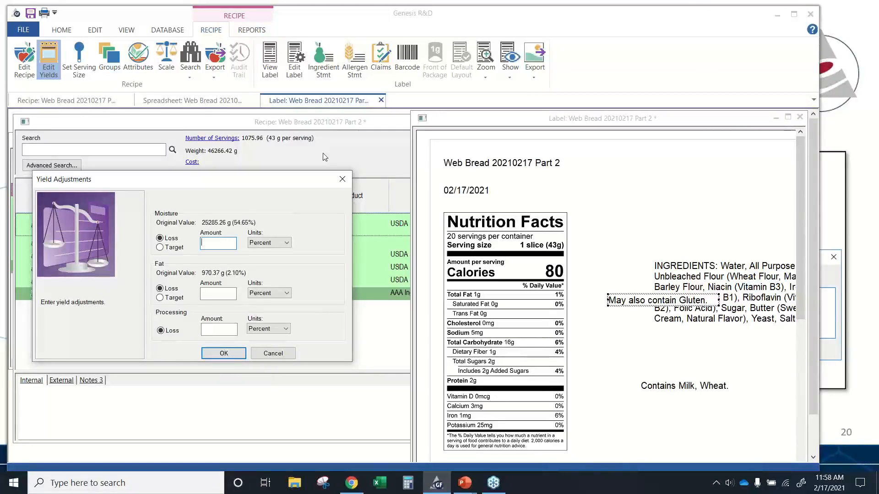
type("20")
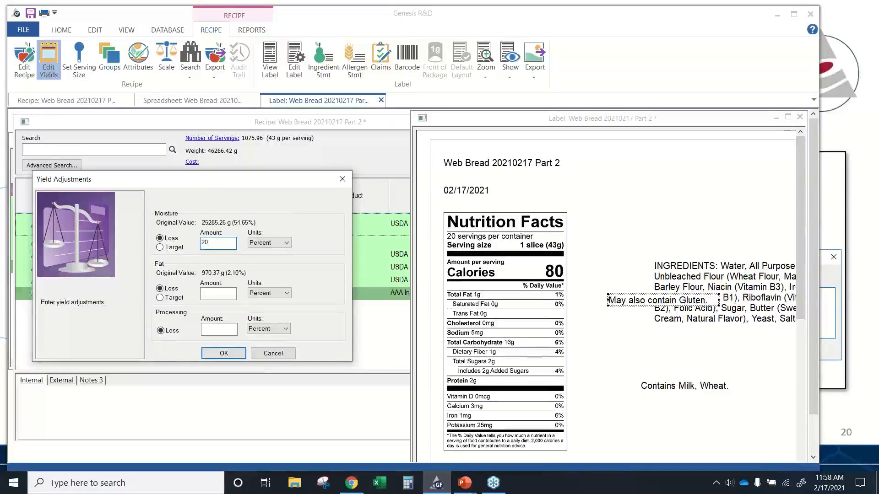
left_click(269, 243)
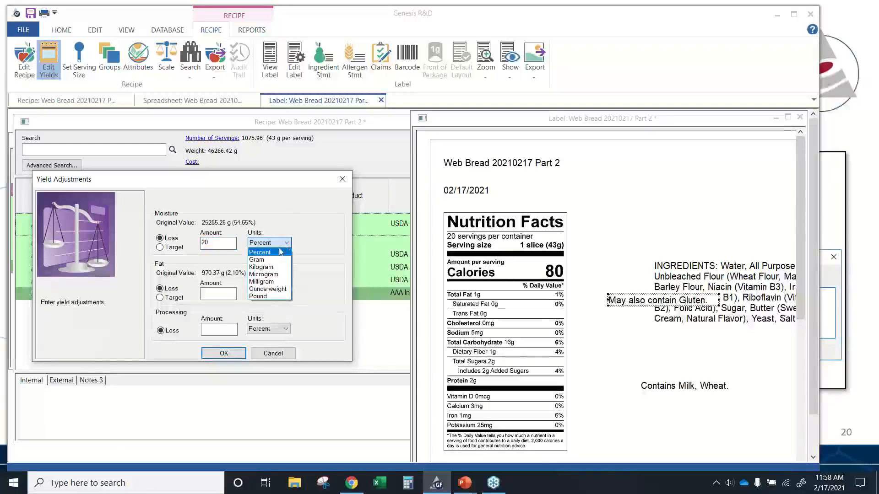
left_click(260, 296)
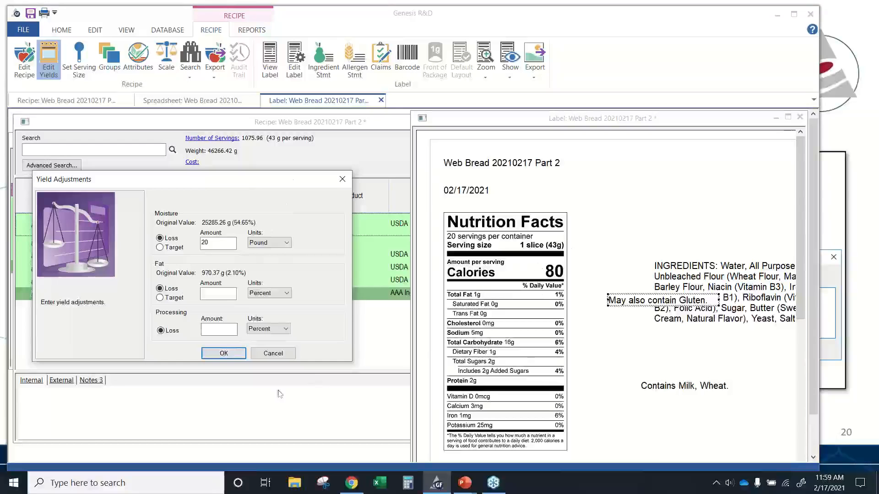
left_click(228, 353)
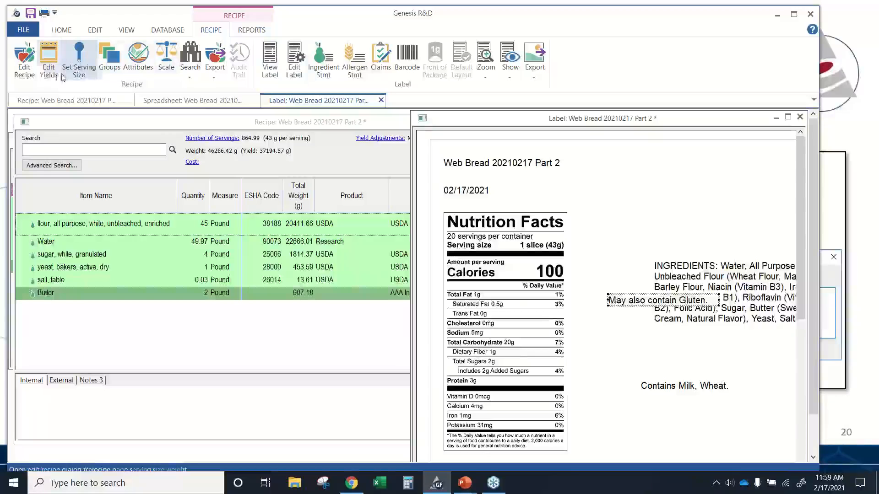
- Change the recipe's moisture loss yield adjustment to 36 Percent
left_click(48, 70)
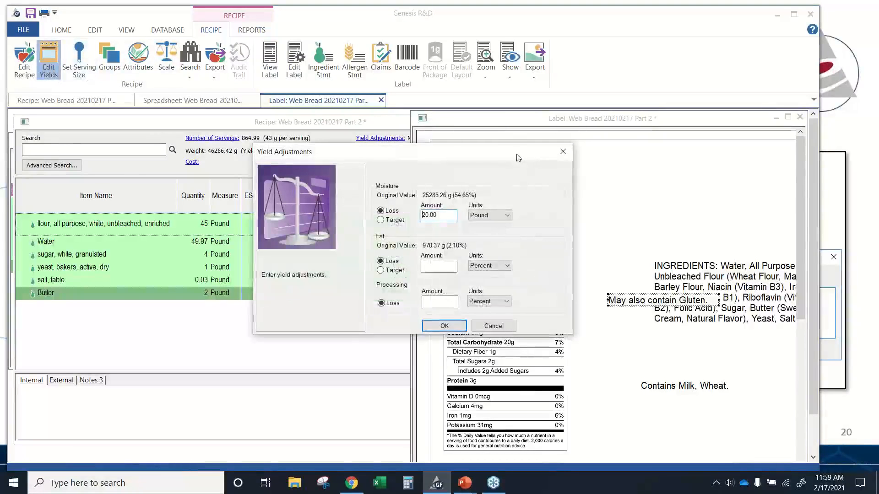
left_click_drag(520, 157, 318, 138)
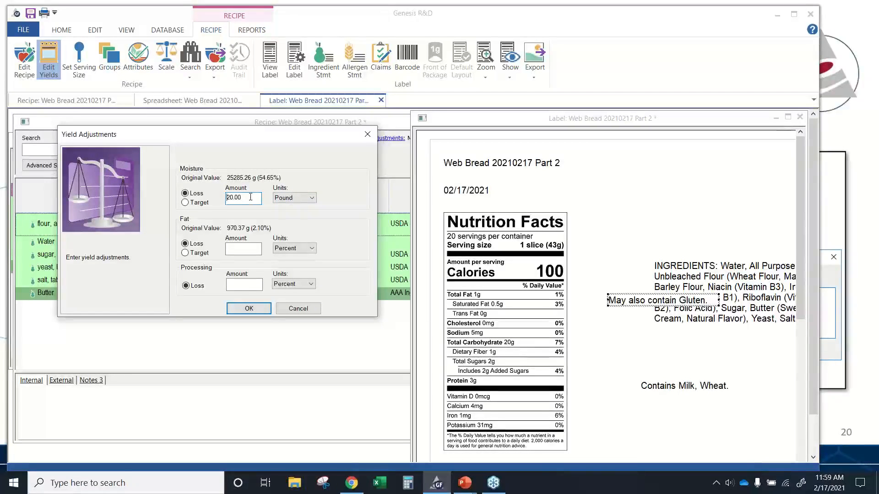
left_click(298, 196)
left_click(303, 208)
left_click_drag(294, 140, 292, 200)
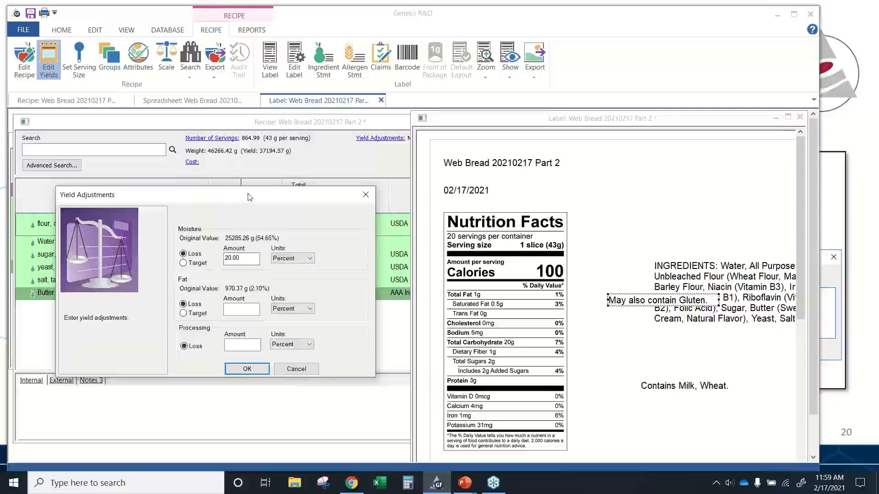
left_click_drag(248, 201, 245, 160)
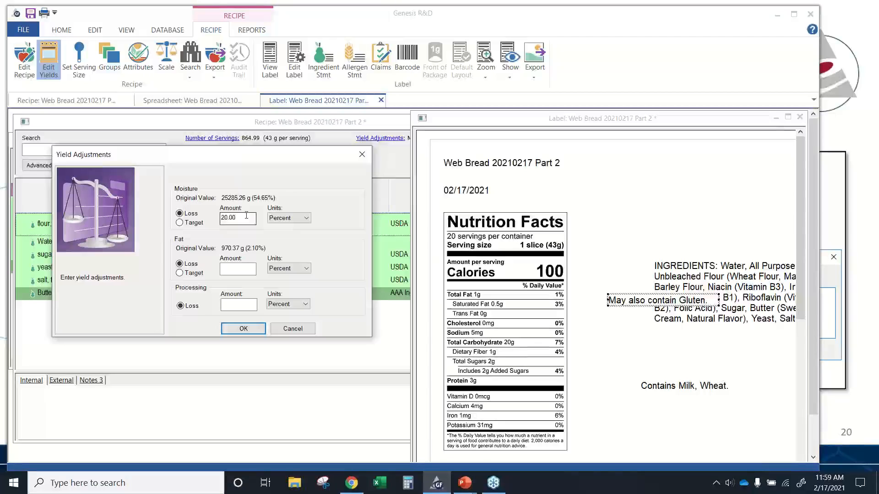
left_click_drag(243, 217, 218, 217)
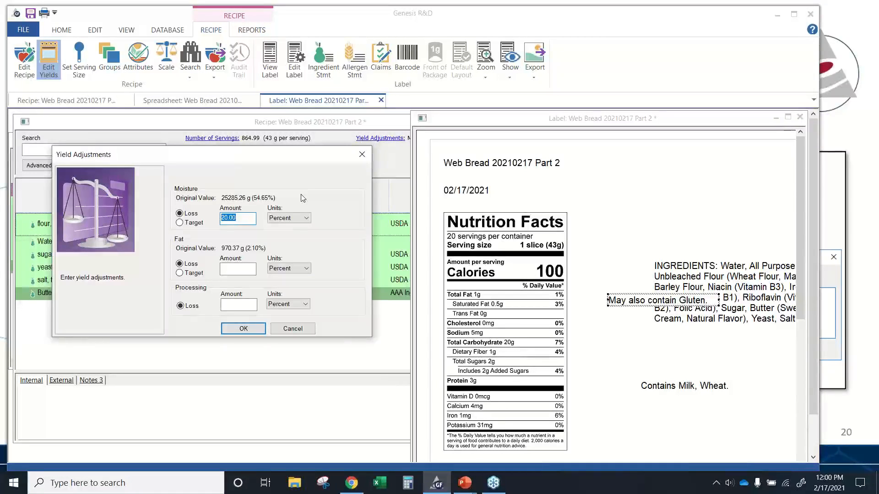
type("36")
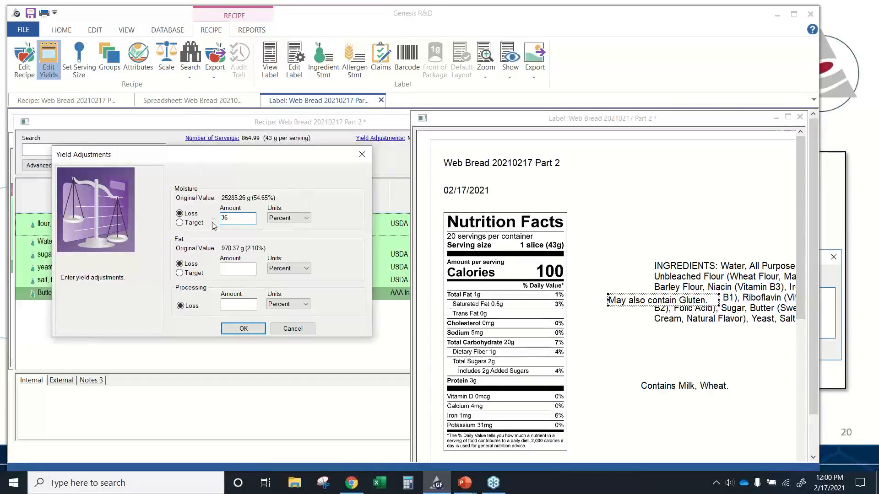
left_click(243, 331)
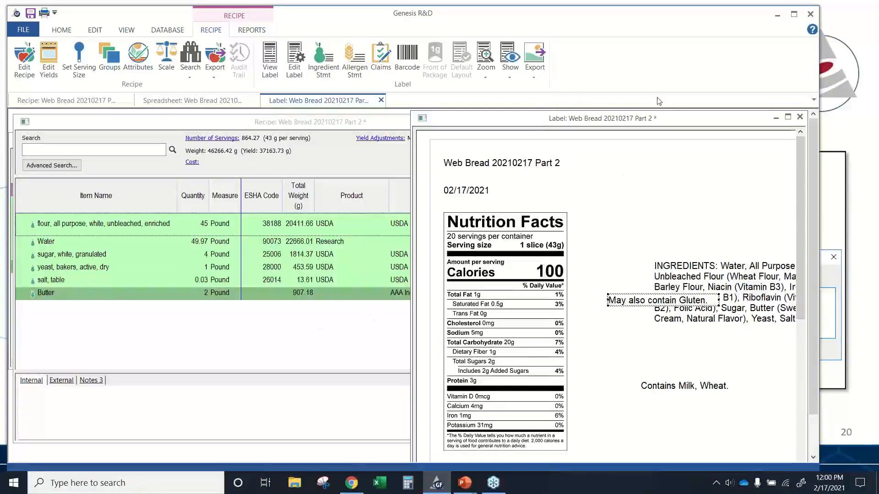
- Close the label window and open the preferences to review the available labeling regulation options
left_click_drag(671, 112, 597, 127)
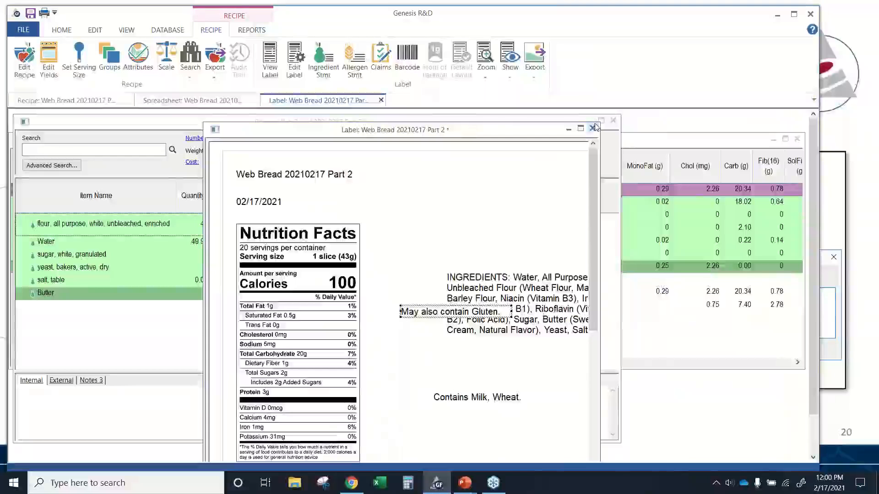
left_click(80, 33)
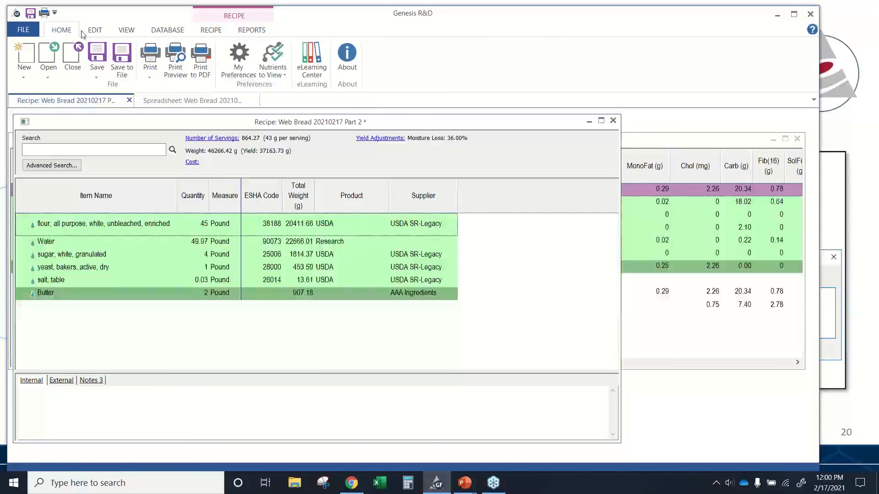
left_click(239, 73)
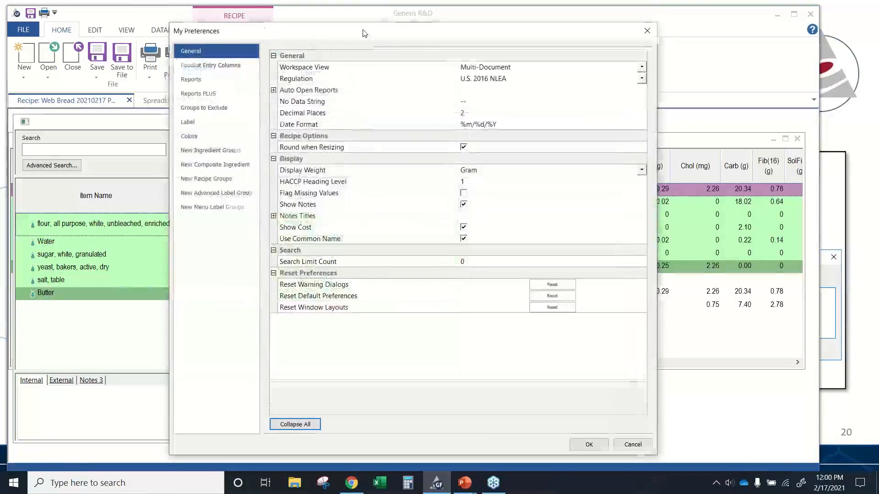
left_click_drag(365, 33, 262, 38)
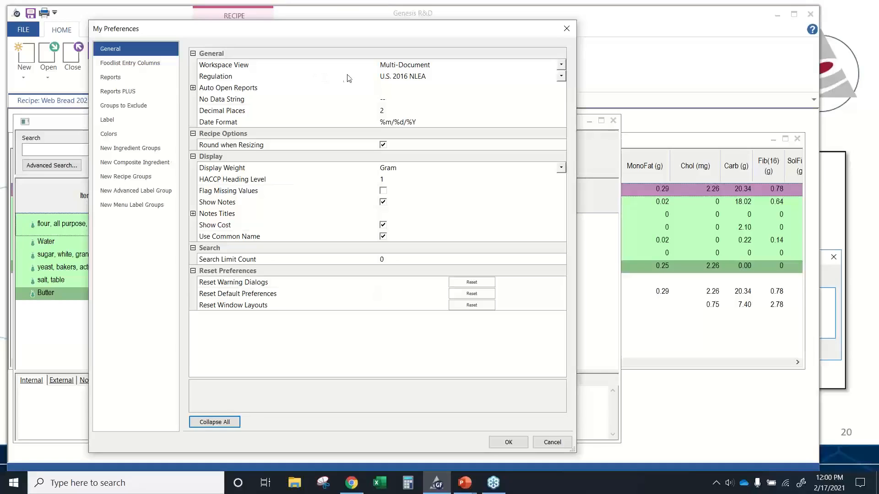
left_click(560, 77)
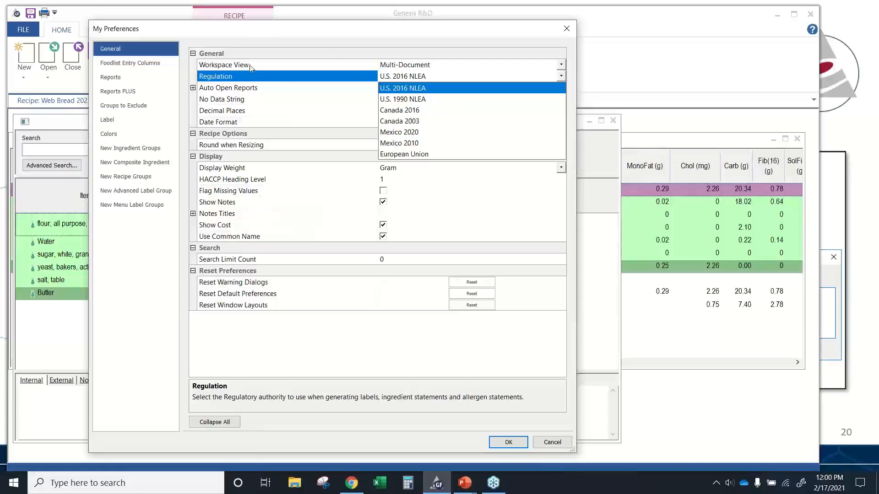
left_click(437, 81)
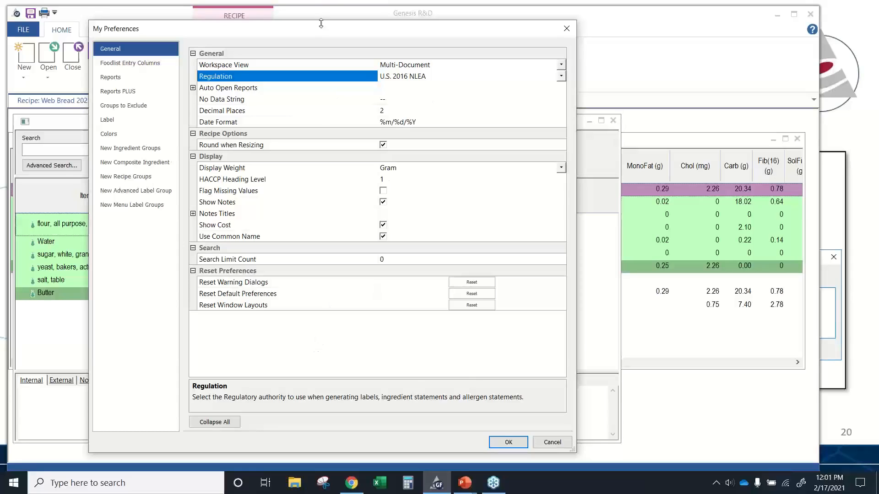
left_click(509, 443)
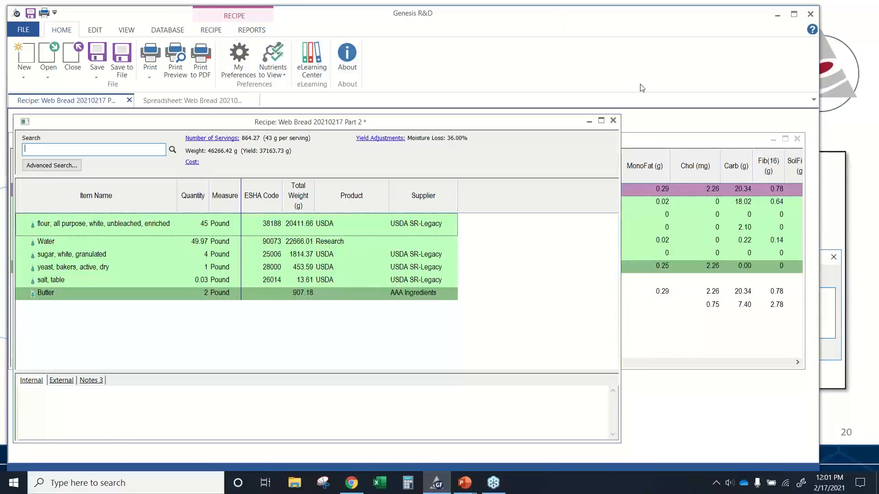
- Close the recipe and save its changes
left_click(613, 122)
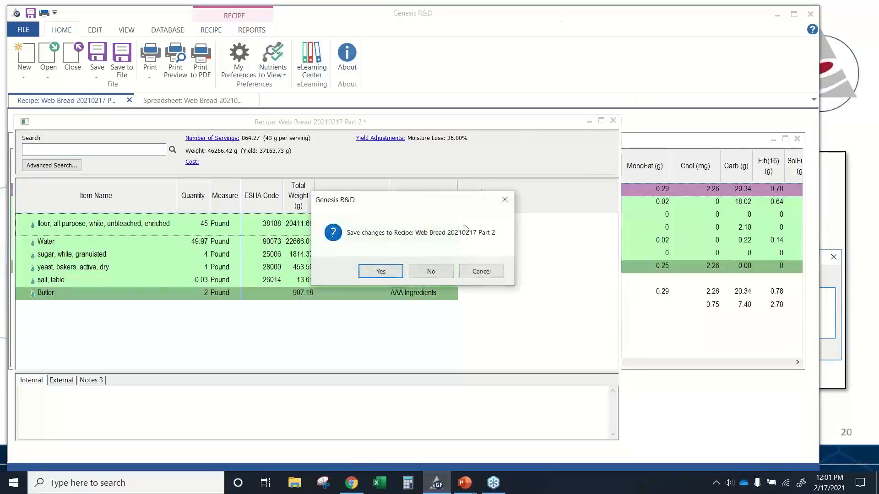
left_click(396, 273)
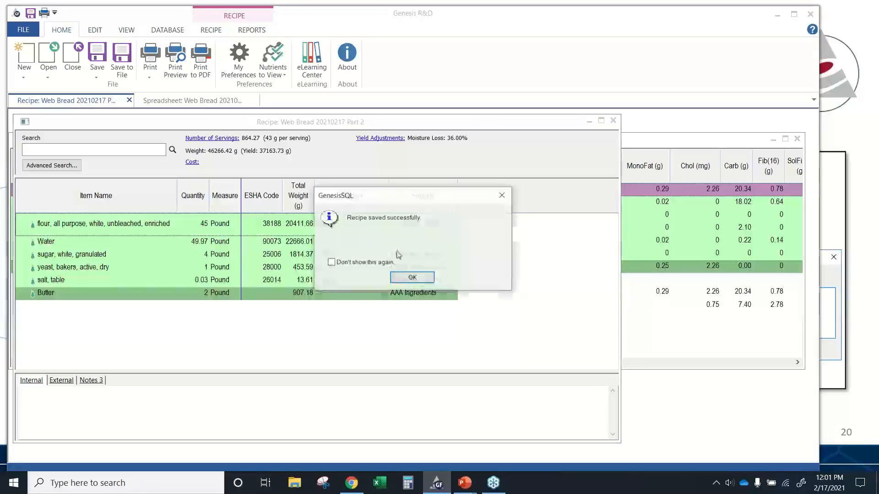
left_click(397, 280)
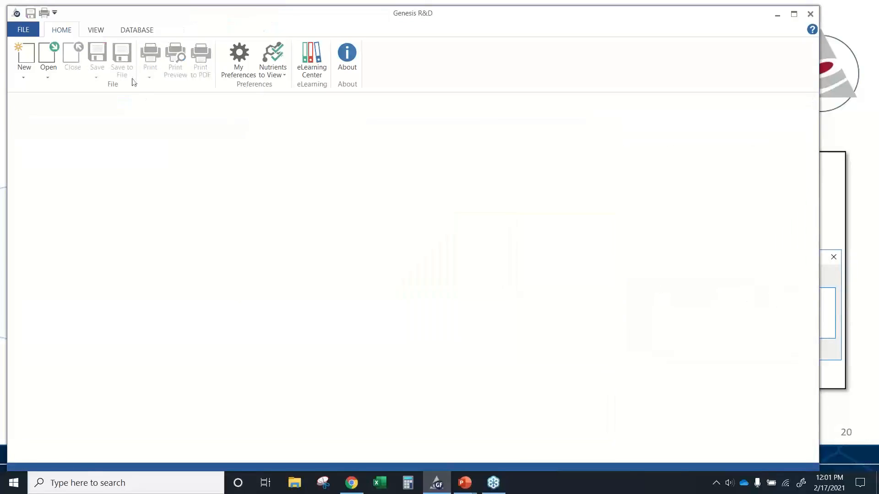
- Search the recipes for those containing the ingredient water muni, searching within items
left_click(51, 69)
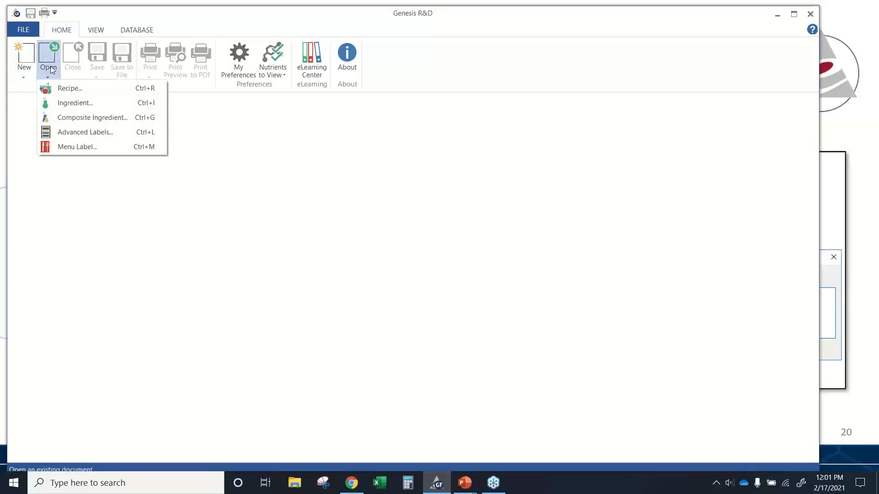
left_click(65, 88)
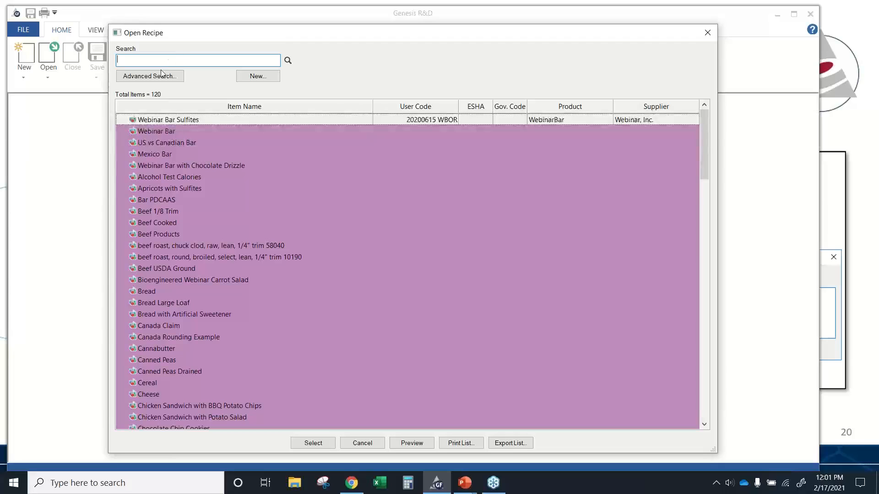
left_click(134, 77)
left_click_drag(404, 157, 389, 138)
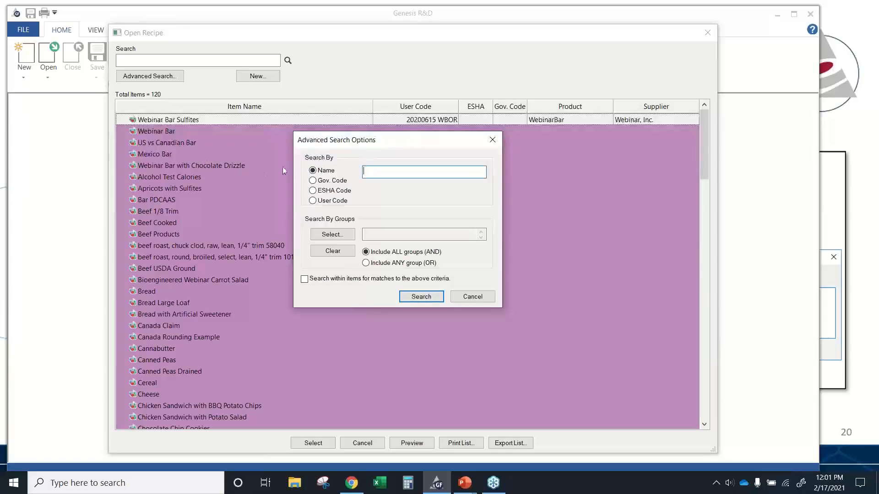
left_click(392, 173)
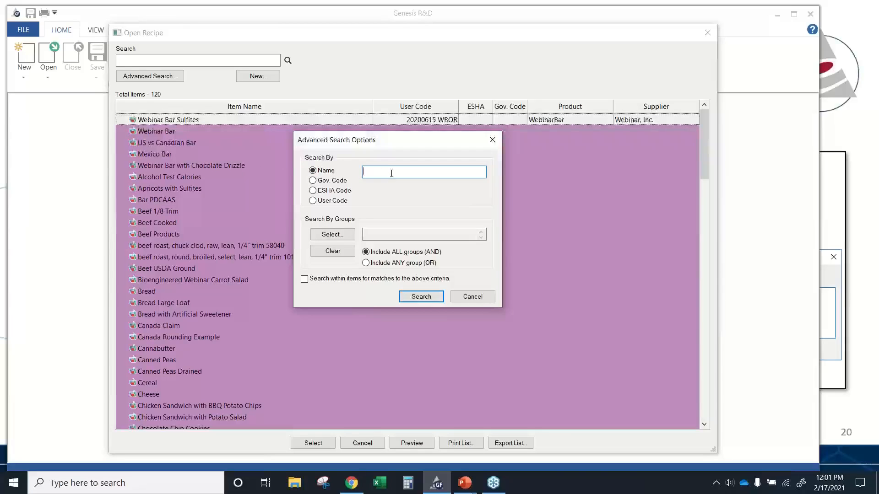
left_click(305, 280)
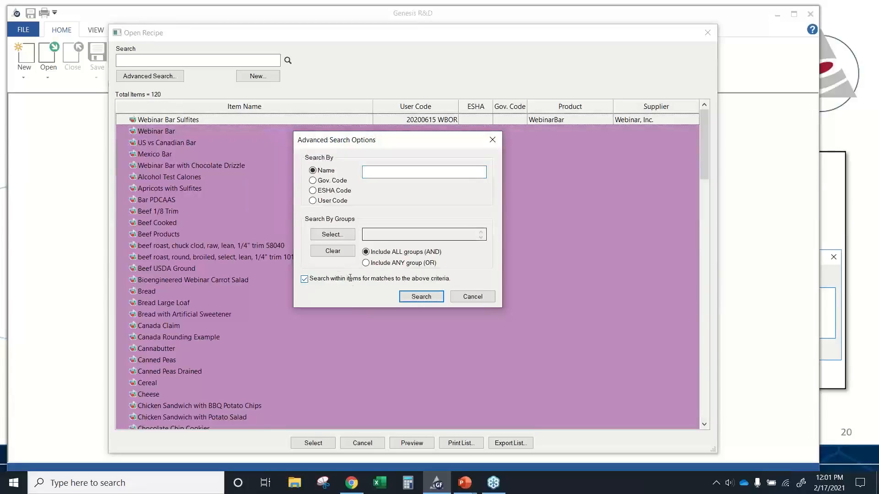
left_click(372, 171)
type("wat")
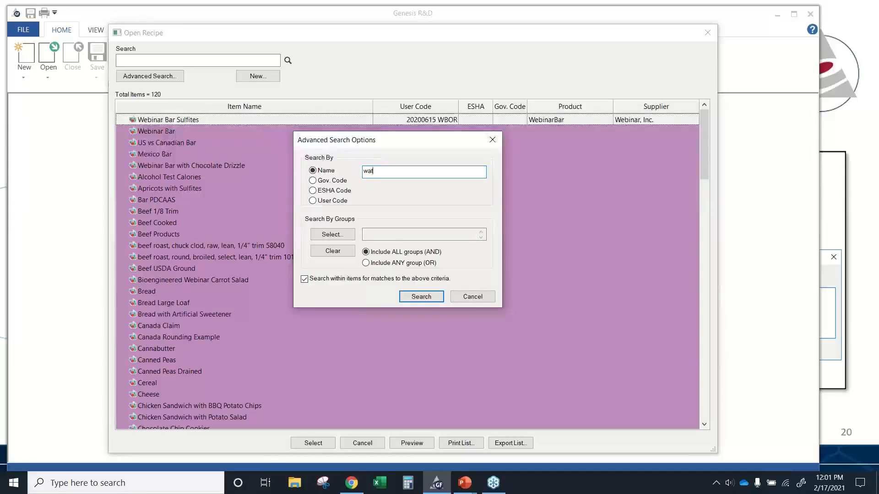
type("er miuni")
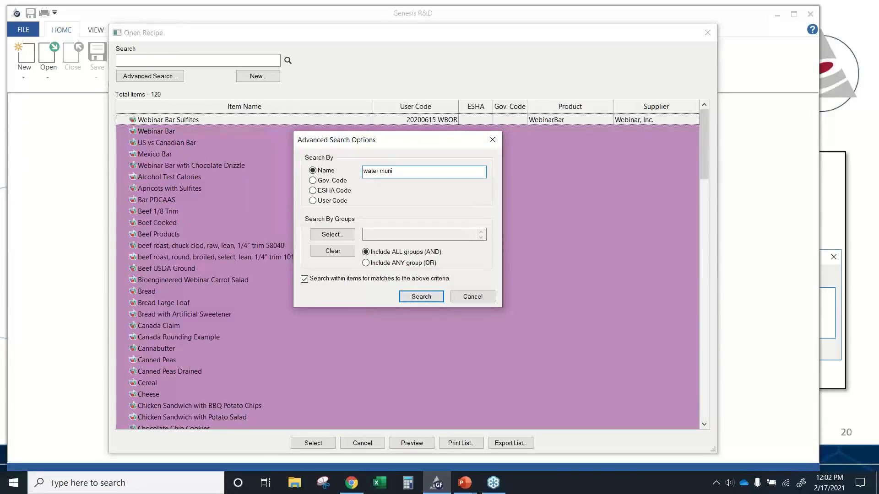
key("Return")
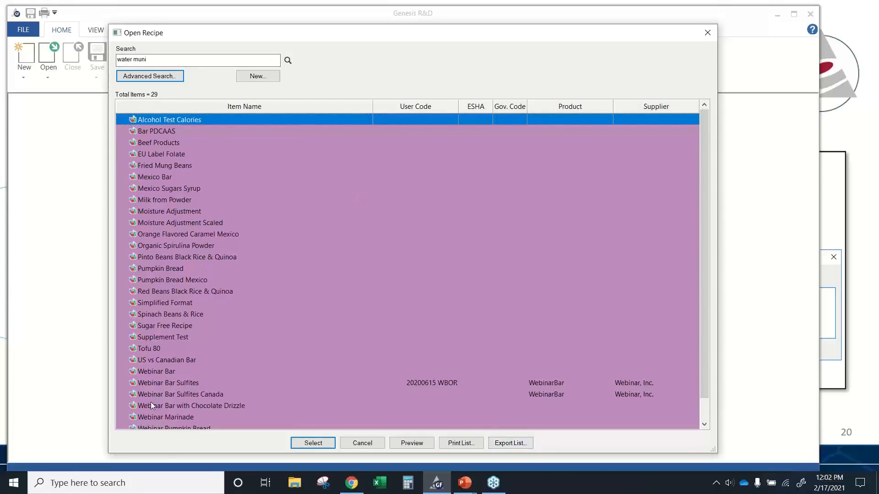
left_click(360, 443)
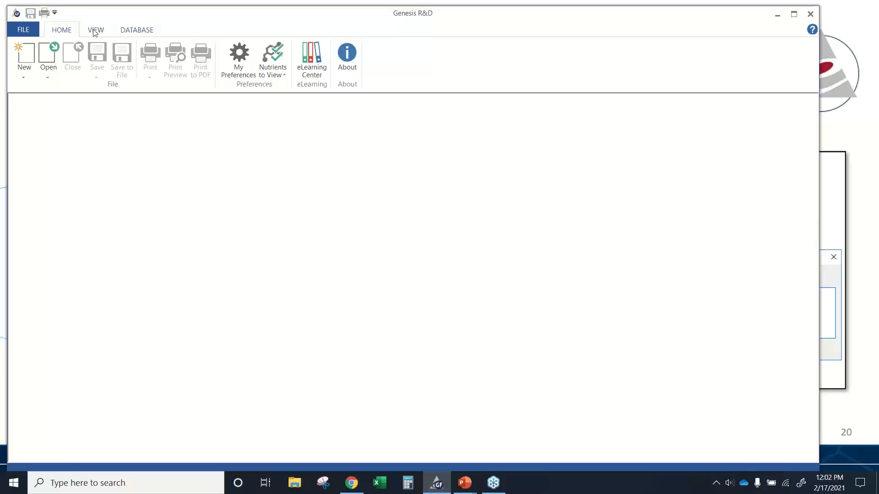
- Start a database search and replace, choosing water, municipal tap as the ingredient to search for
left_click(130, 31)
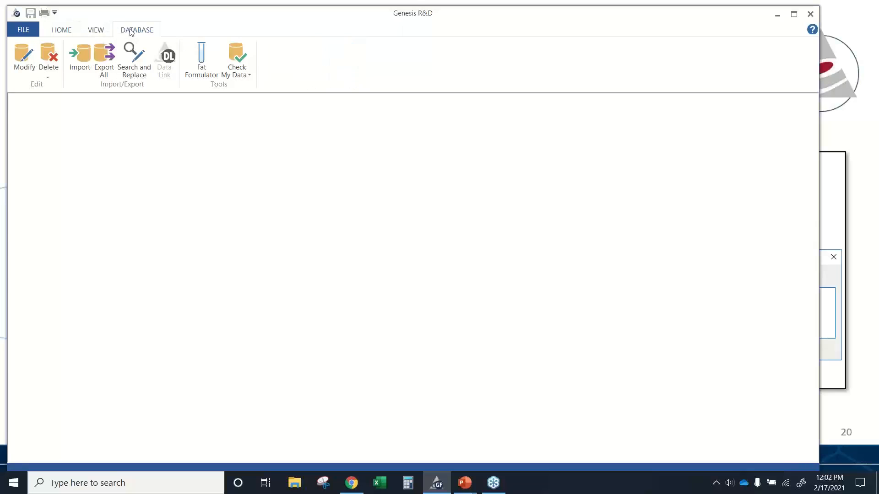
left_click(138, 73)
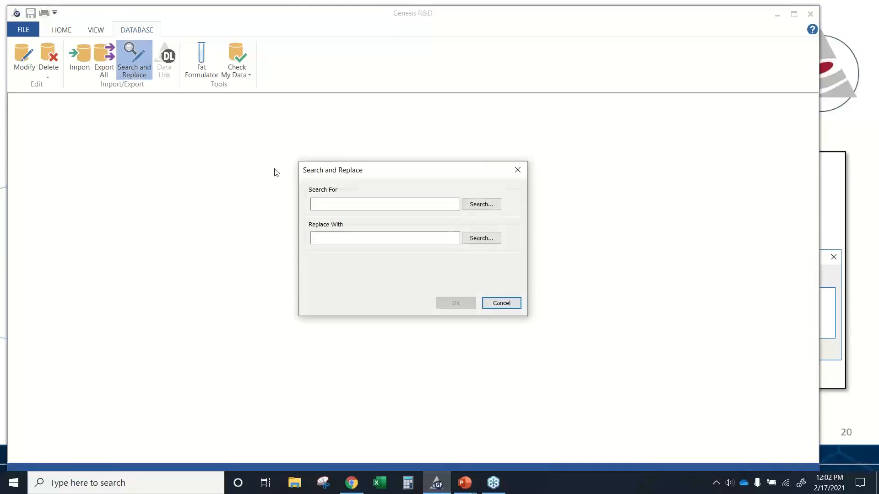
left_click_drag(379, 170, 102, 120)
left_click(104, 164)
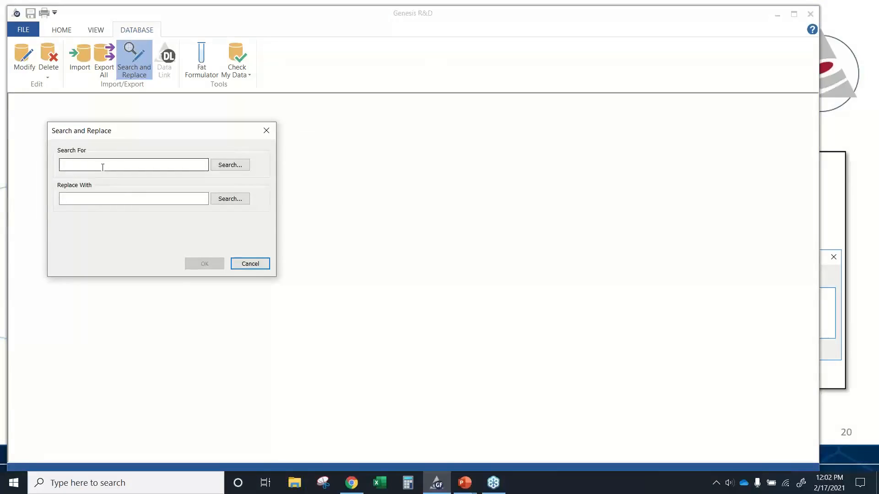
type("water ")
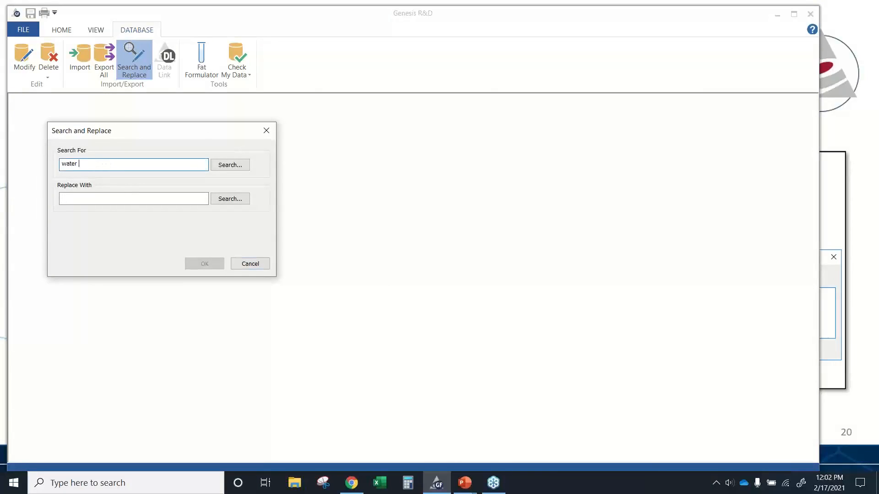
type("muni")
left_click(232, 164)
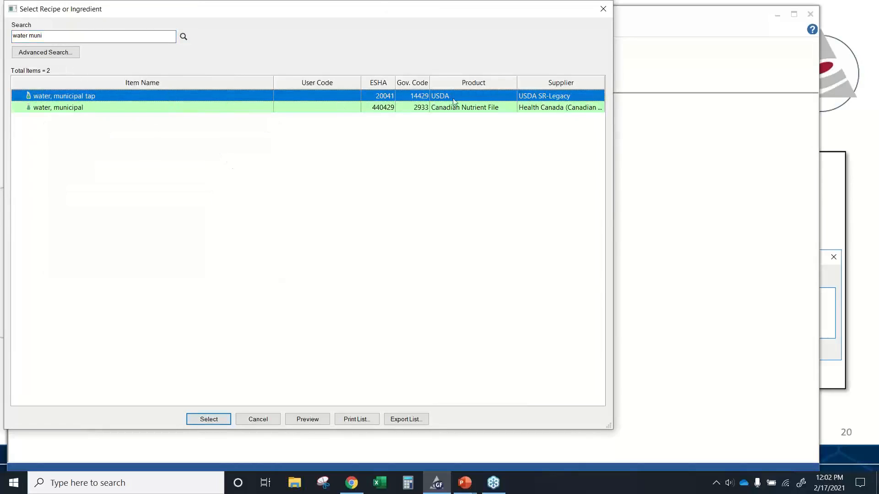
double_click(196, 96)
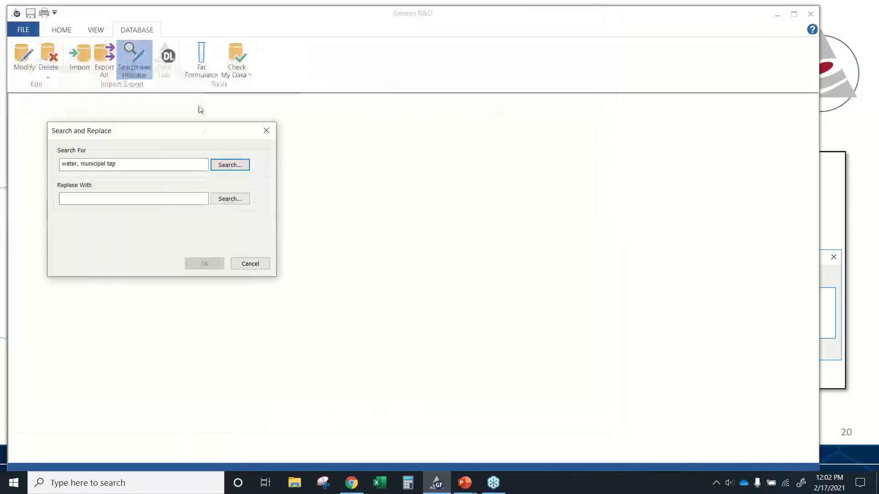
- Choose water, distilled from the Research product as the replacement ingredient
left_click(147, 198)
type("d")
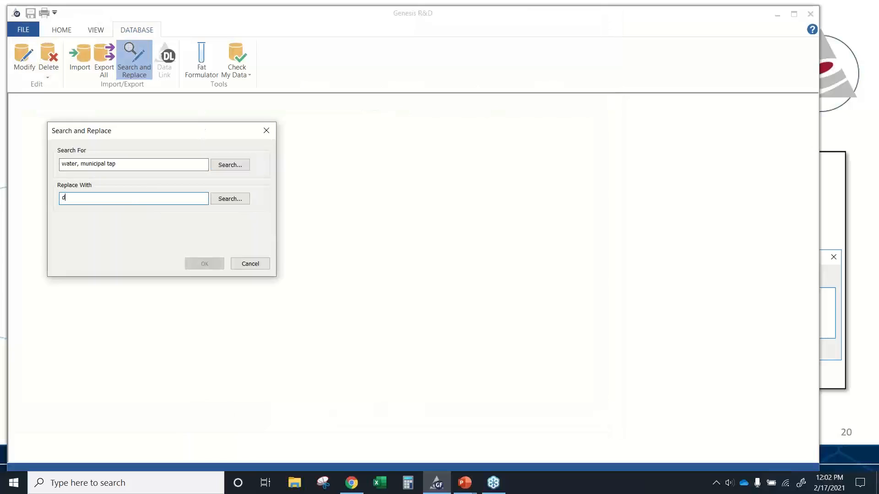
type("istilledd wa")
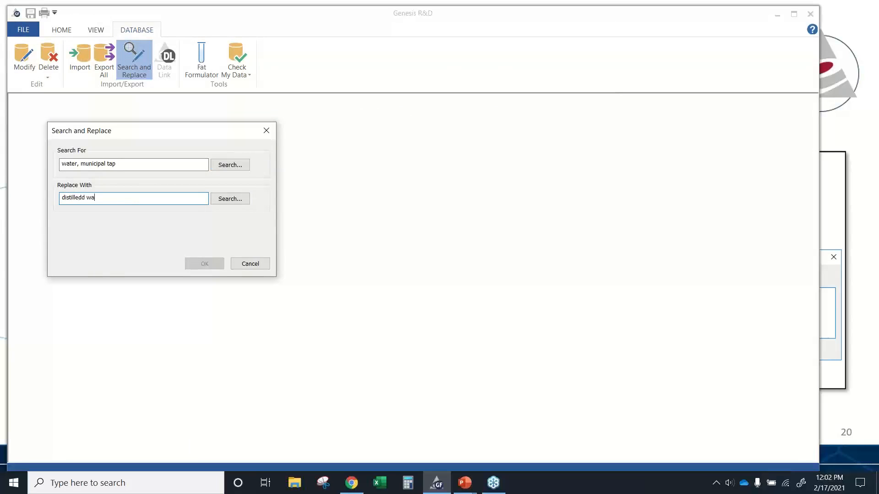
key("BackSpace")
key("BackSpace")
type("water")
left_click(230, 204)
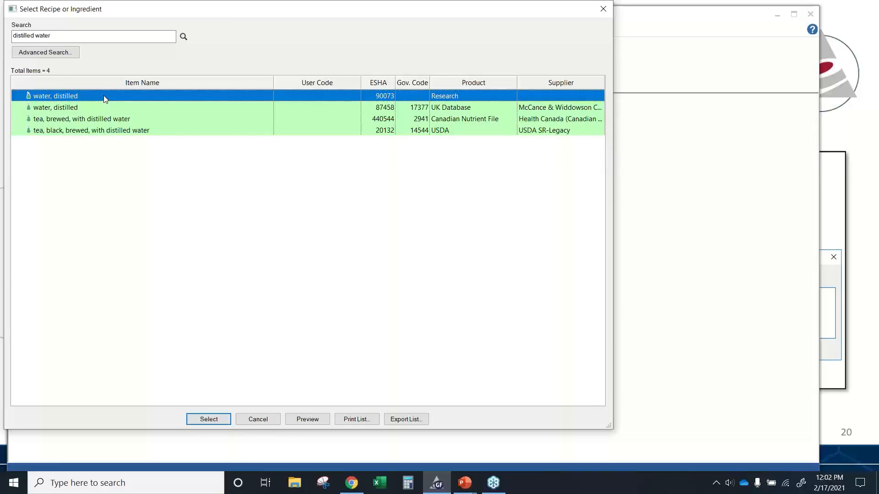
double_click(104, 96)
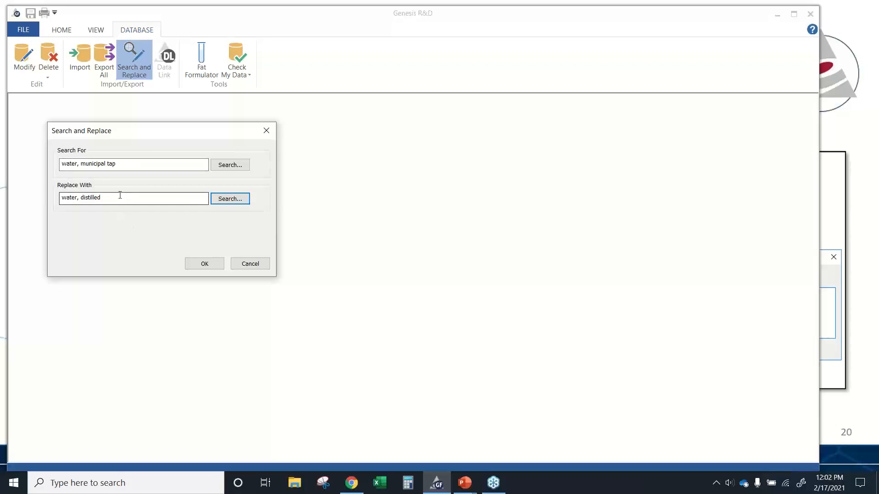
- Try to run the replacement, decline it, and cancel the search and replace
left_click(202, 260)
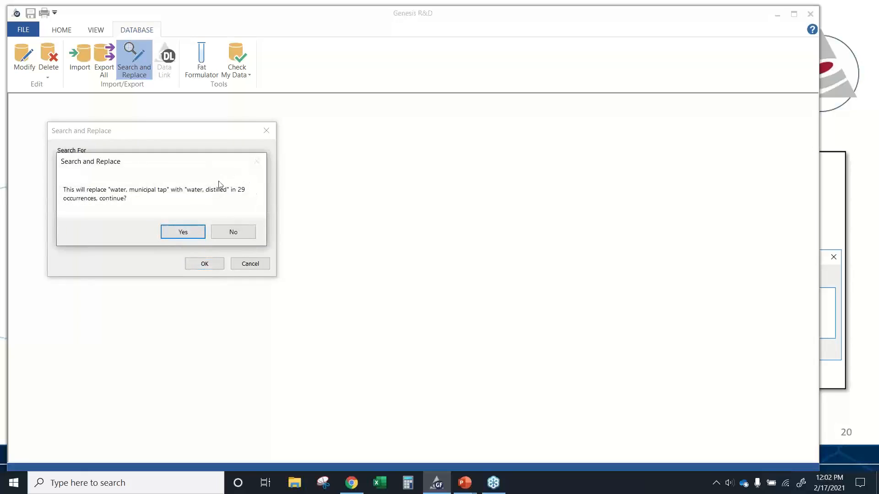
left_click(232, 232)
left_click(244, 264)
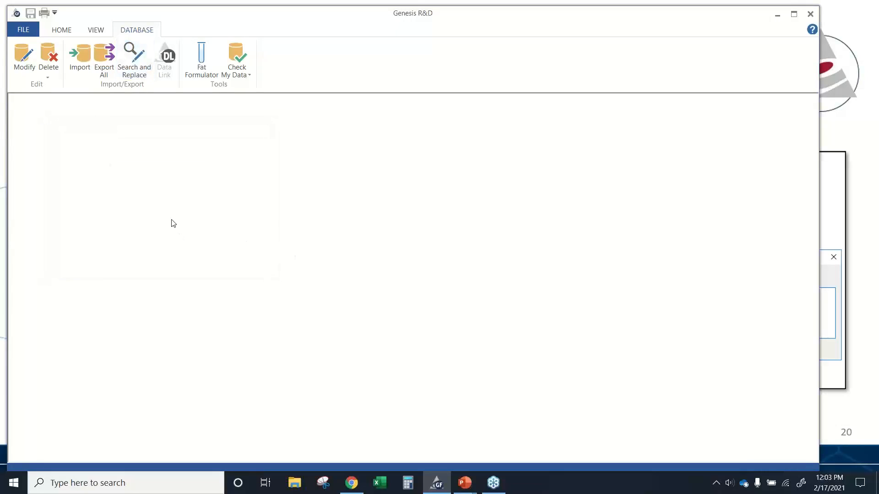
key("alt+Tab")
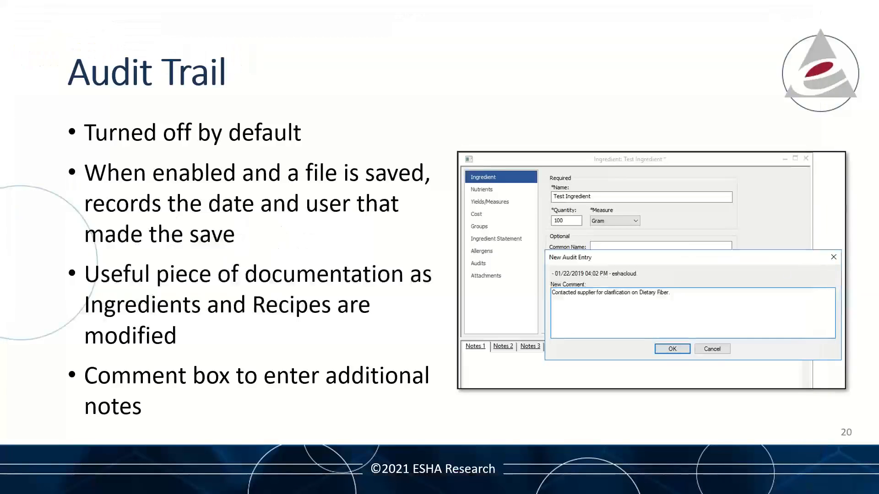